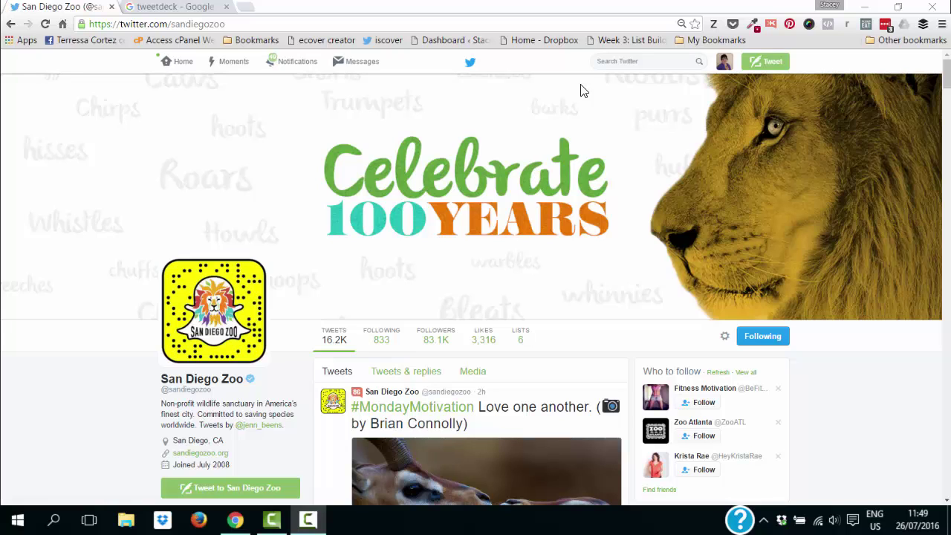
Open the Twitter account's widget settings, start creating a new widget, and review the available embed types
{"action": "left_click", "coordinate": [722, 64]}
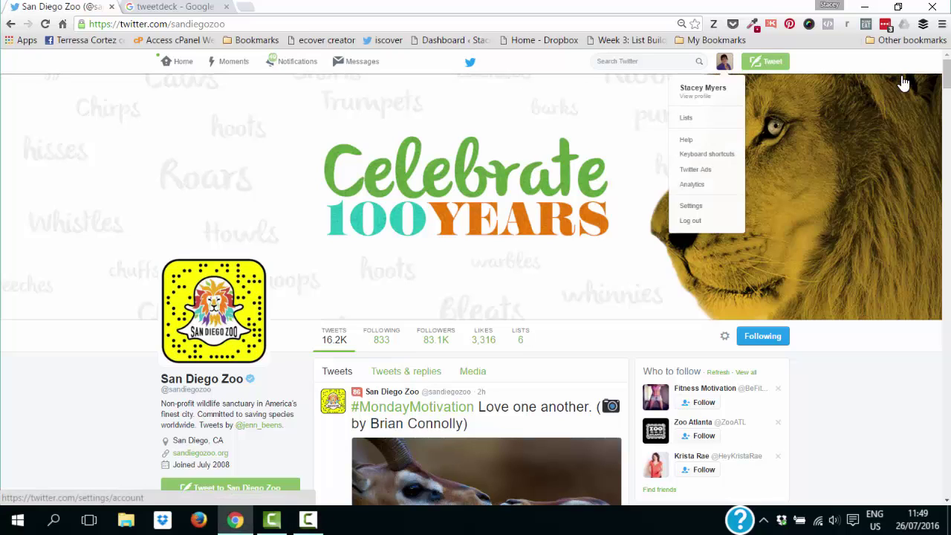
{"action": "left_click", "coordinate": [690, 206]}
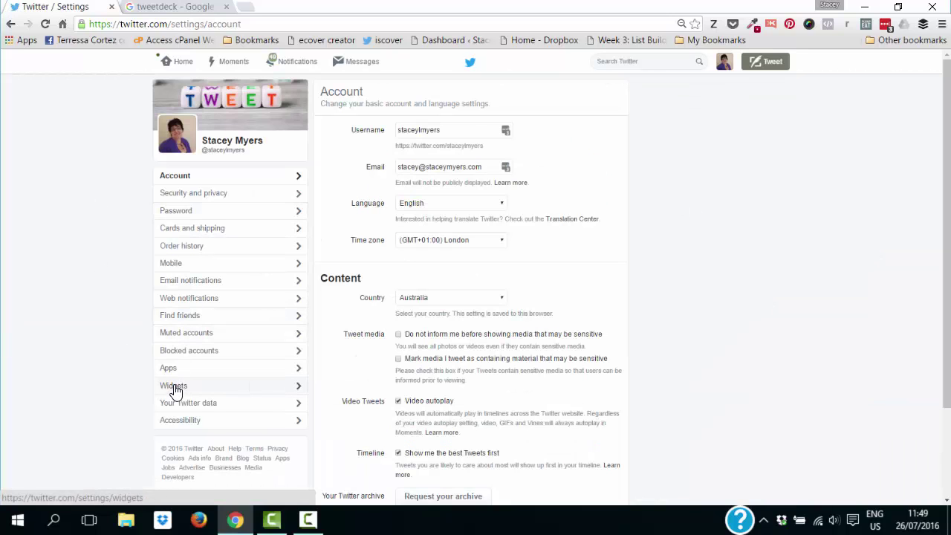
{"action": "left_click", "coordinate": [219, 487]}
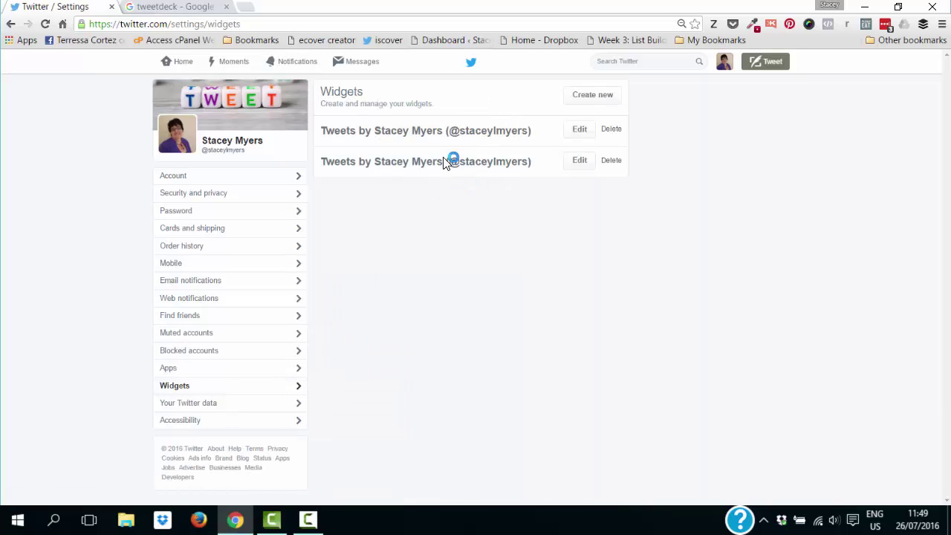
{"action": "left_click", "coordinate": [606, 98]}
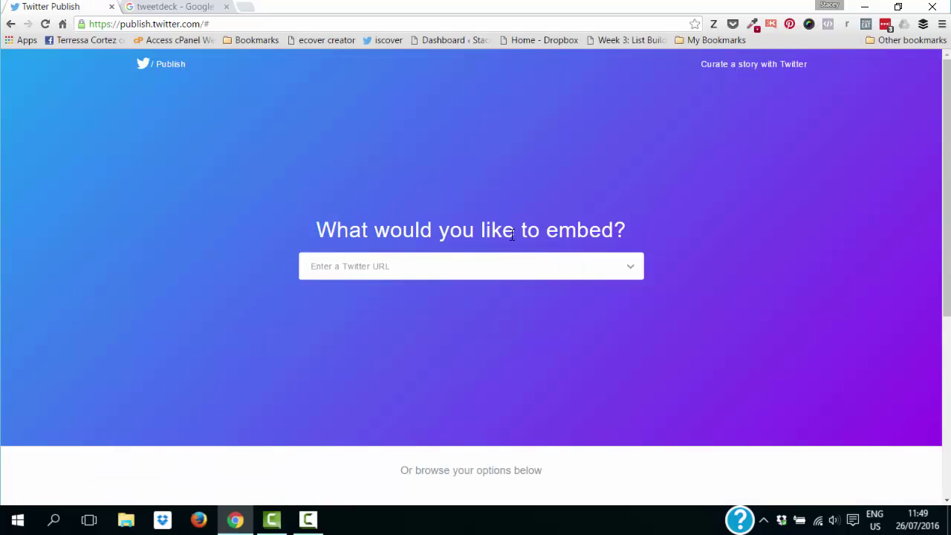
{"action": "left_click_drag", "start_coordinate": [948, 77], "coordinate": [948, 177]}
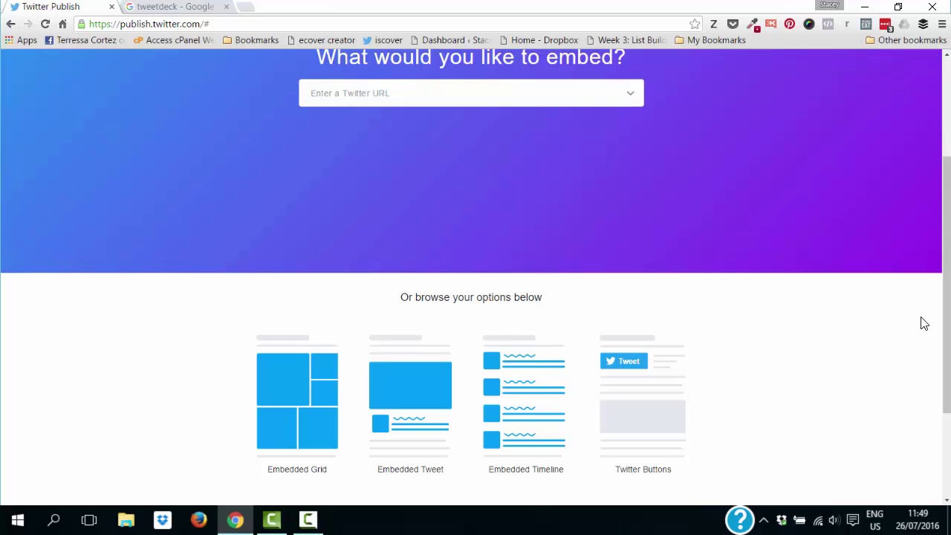
{"action": "left_click_drag", "start_coordinate": [945, 179], "coordinate": [944, 125]}
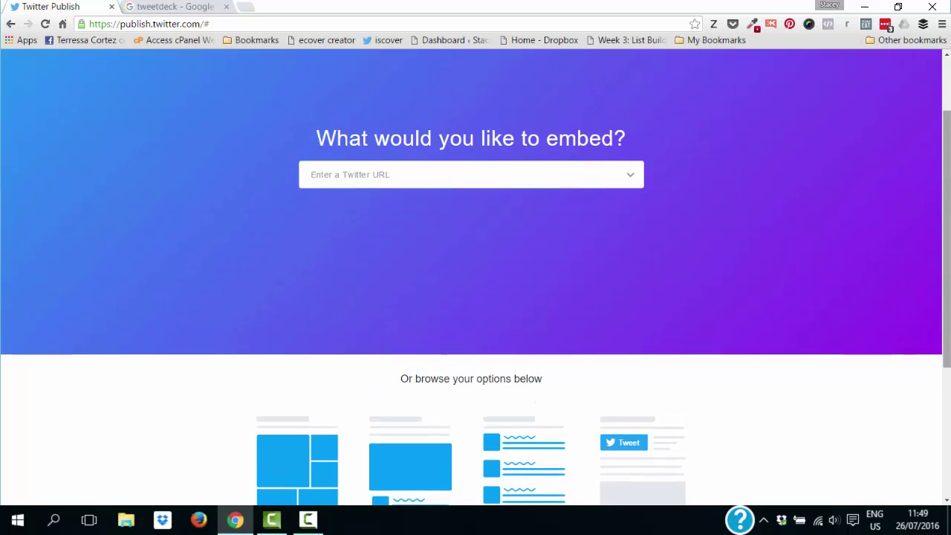
Generate an embed from the suggested example Tweet URL by Interior and inspect its code and preview
{"action": "left_click", "coordinate": [630, 178]}
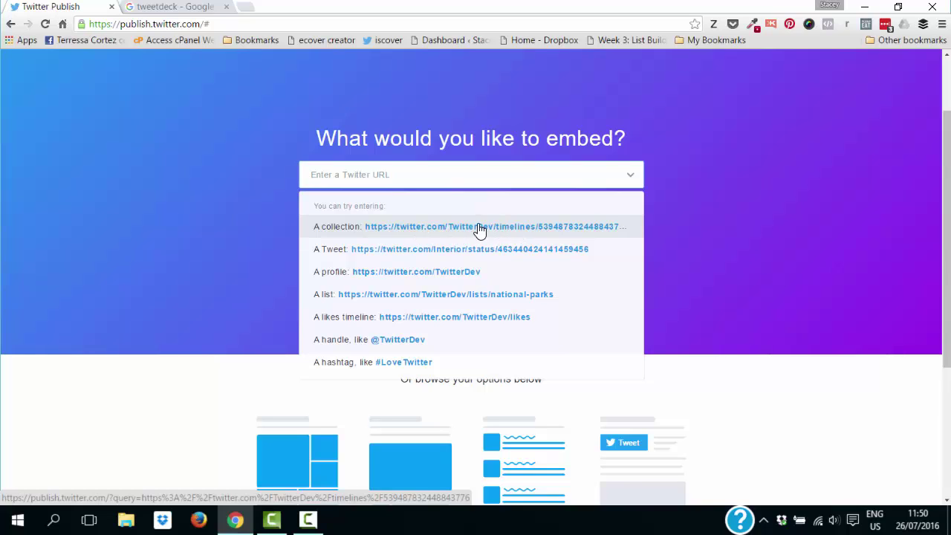
{"action": "left_click", "coordinate": [569, 249]}
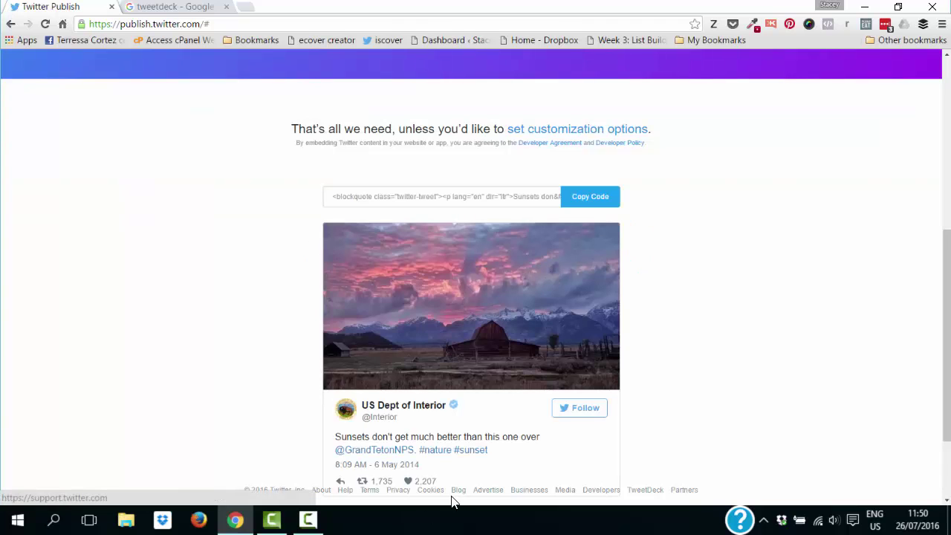
{"action": "left_click_drag", "start_coordinate": [949, 261], "coordinate": [948, 330]}
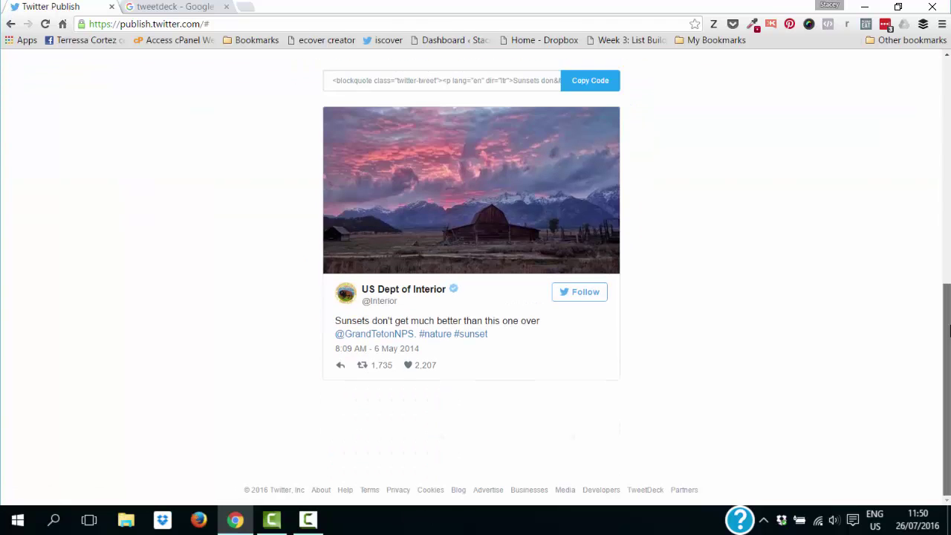
{"action": "scroll", "coordinate": [819, 282], "scroll_direction": "up", "scroll_amount": 3}
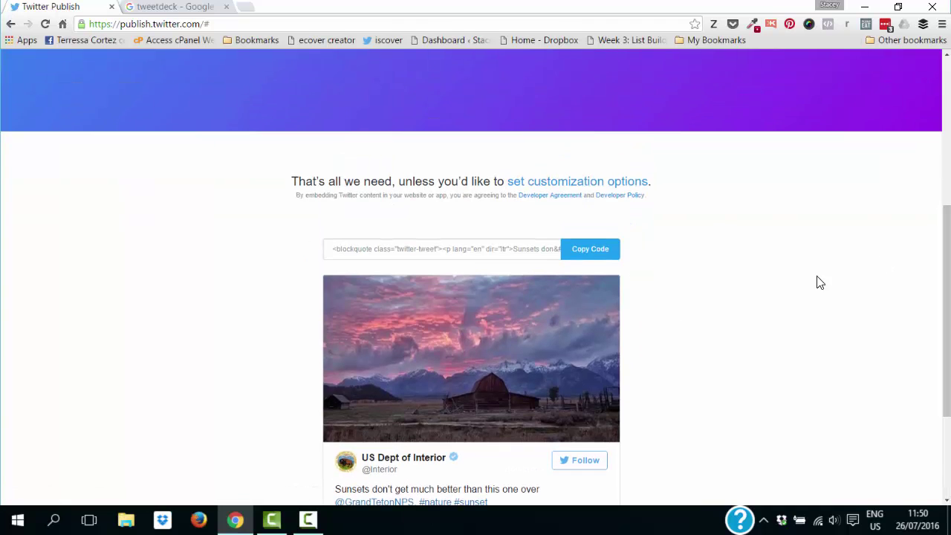
Open the Twitter home timeline at twitter.com in a new browser tab
{"action": "left_click", "coordinate": [250, 9]}
{"action": "type", "text": "twitter"}
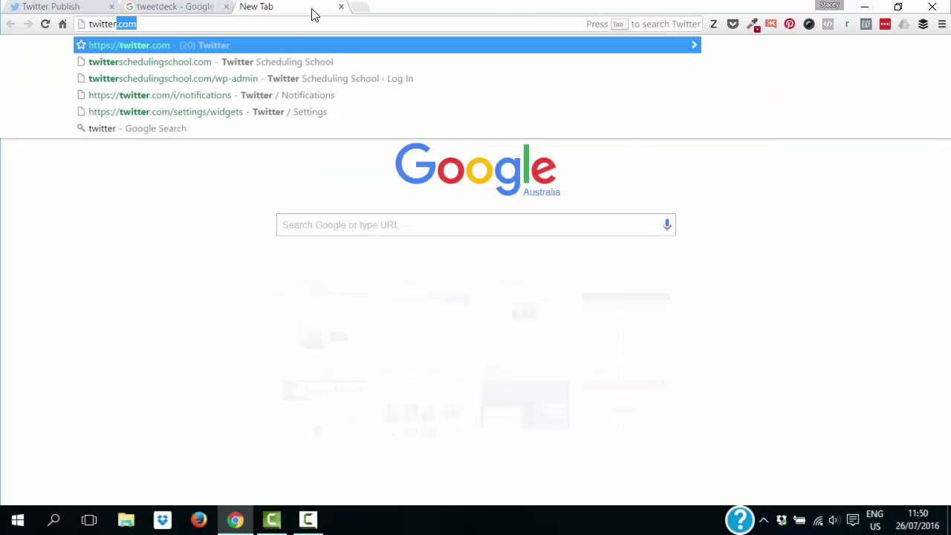
{"action": "key", "text": "Return"}
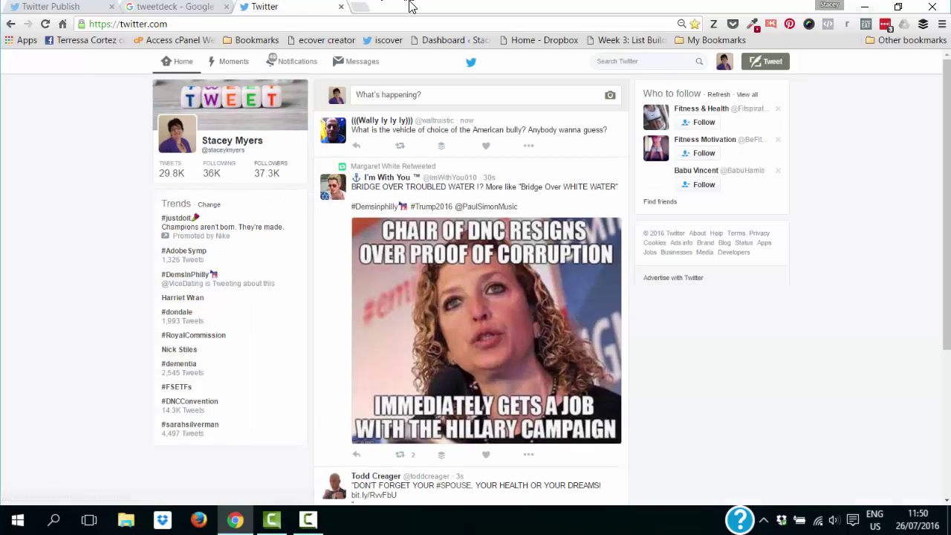
Open the personal blog's home page in another new tab and find the embedded Canva quote tweet in the latest post
{"action": "left_click", "coordinate": [361, 8]}
{"action": "type", "text": "staceymyers.com/webmail"}
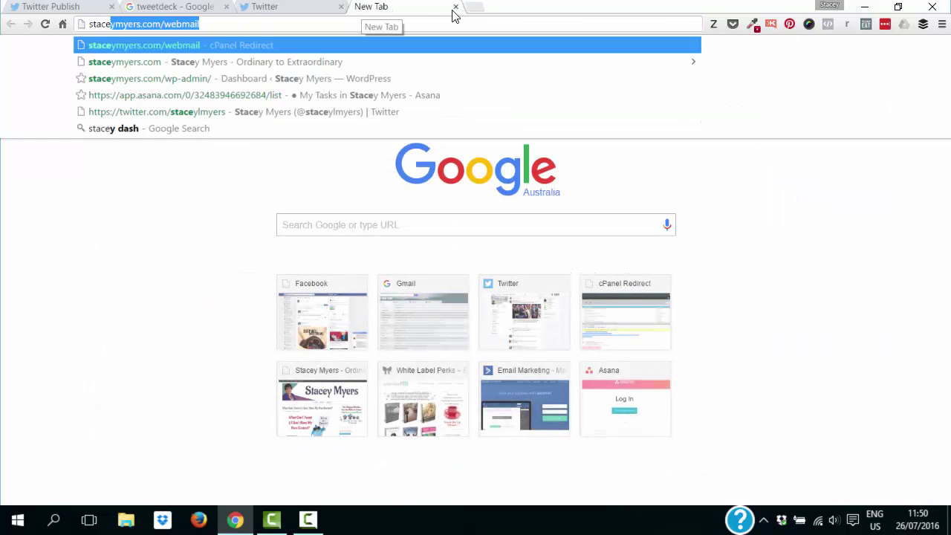
{"action": "key", "text": "Down"}
{"action": "key", "text": "Return"}
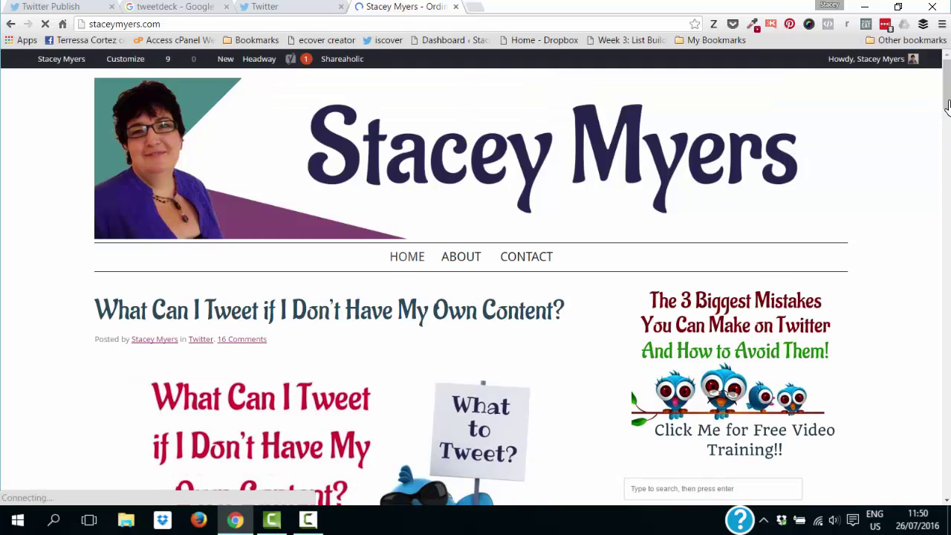
{"action": "left_click_drag", "start_coordinate": [948, 81], "coordinate": [948, 170]}
{"action": "scroll", "coordinate": [224, 278], "scroll_direction": "down", "scroll_amount": 4}
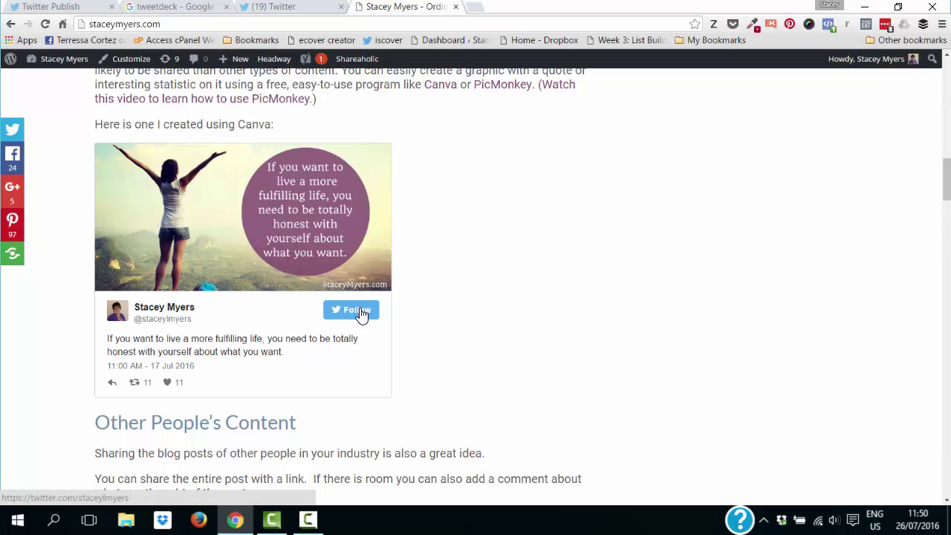
Like the embedded Canva quote tweet, and examine the embedded GIF and Australia travel tweets further down the post
{"action": "left_click", "coordinate": [168, 382]}
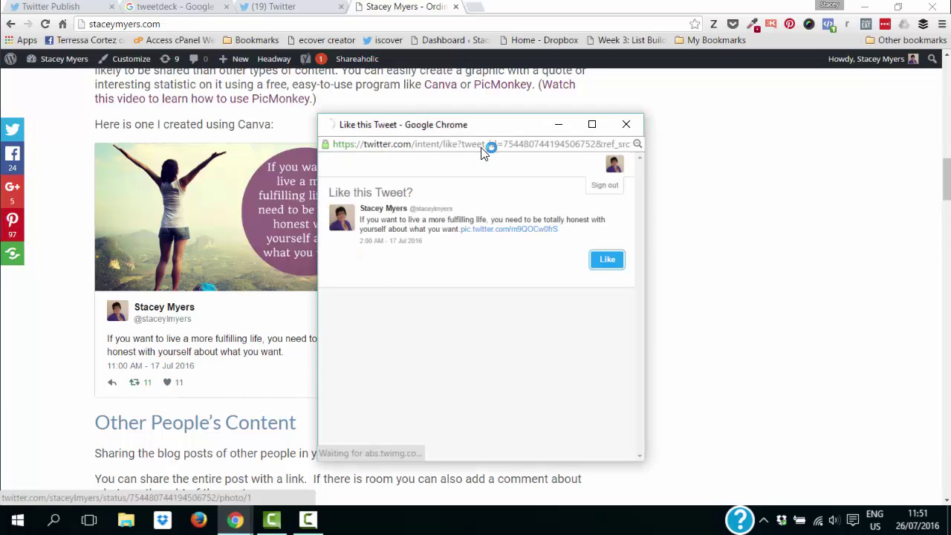
{"action": "left_click", "coordinate": [627, 124]}
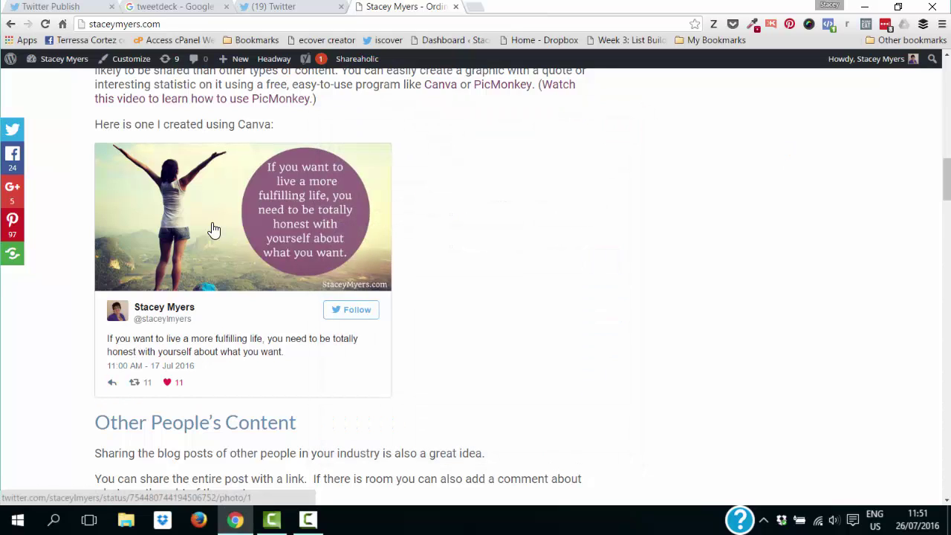
{"action": "left_click_drag", "start_coordinate": [947, 186], "coordinate": [948, 252]}
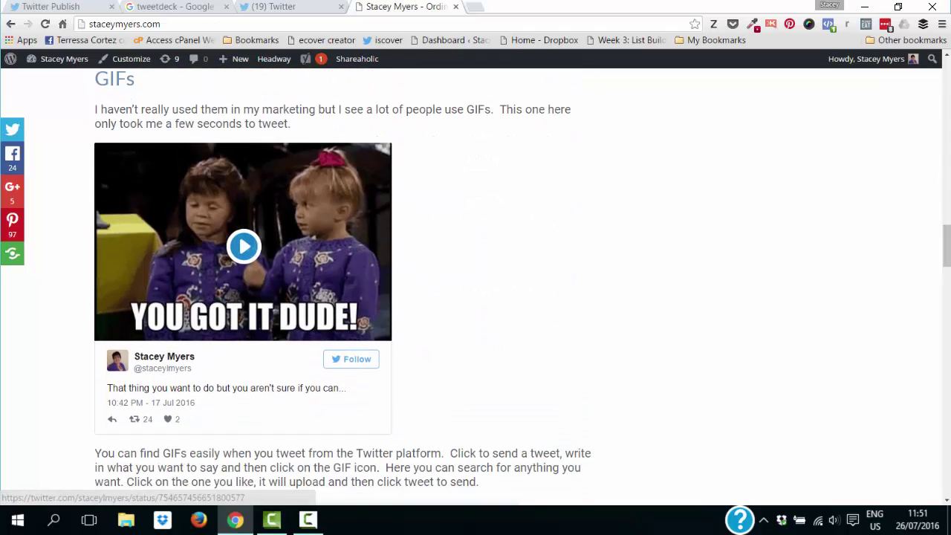
{"action": "left_click_drag", "start_coordinate": [948, 245], "coordinate": [948, 311]}
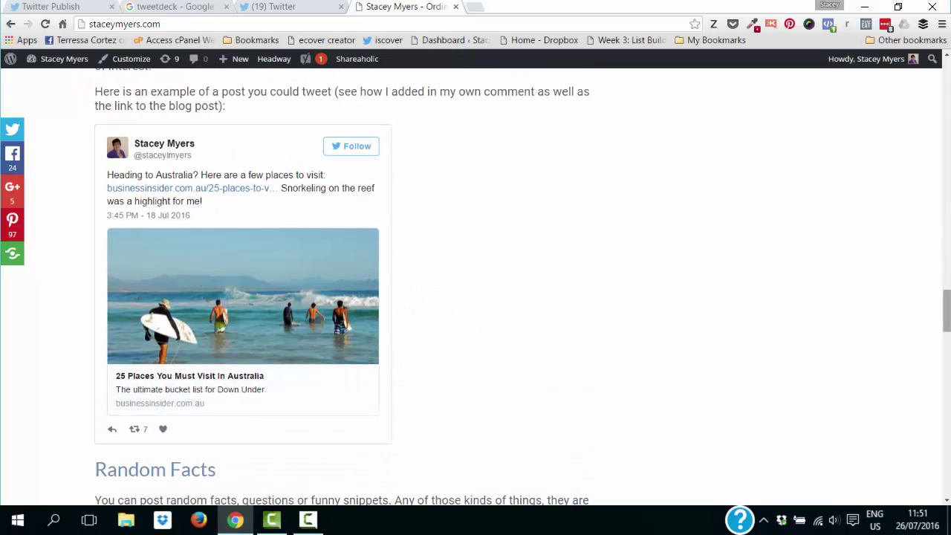
{"action": "left_click_drag", "start_coordinate": [947, 312], "coordinate": [947, 156]}
Open the Muscle Cars Zone tweet about the '68 Charger from the Twitter timeline and copy its URL
{"action": "left_click", "coordinate": [311, 6]}
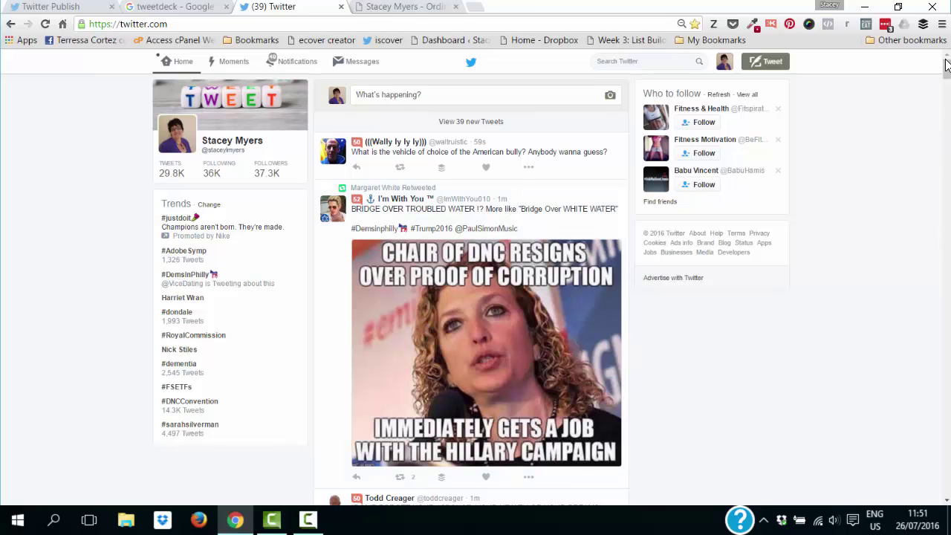
{"action": "left_click_drag", "start_coordinate": [945, 65], "coordinate": [946, 91]}
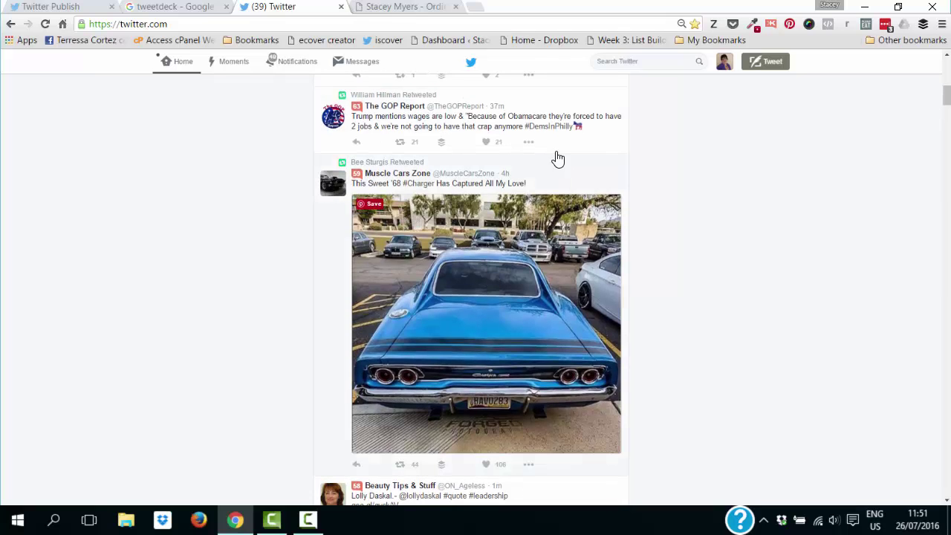
{"action": "left_click", "coordinate": [718, 223]}
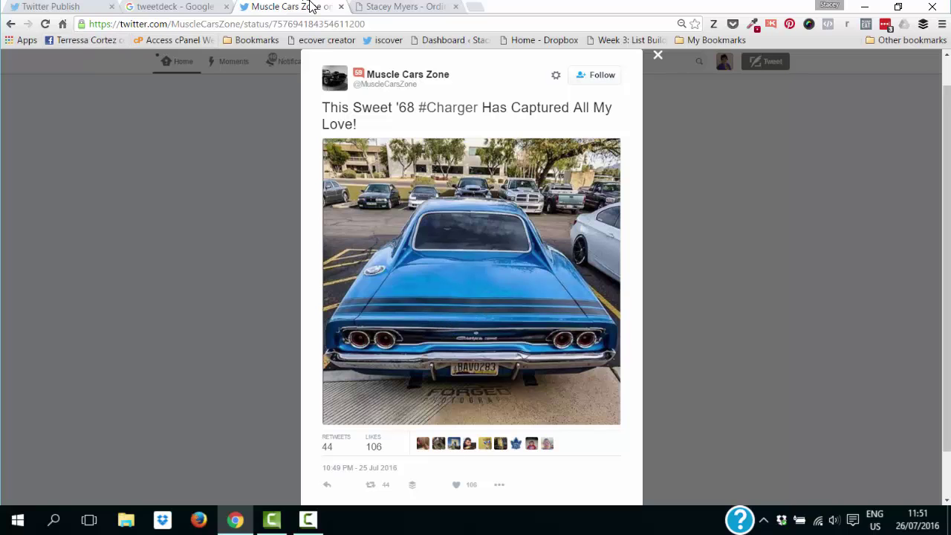
{"action": "left_click_drag", "start_coordinate": [476, 27], "coordinate": [80, 24]}
{"action": "key", "text": "ctrl+c"}
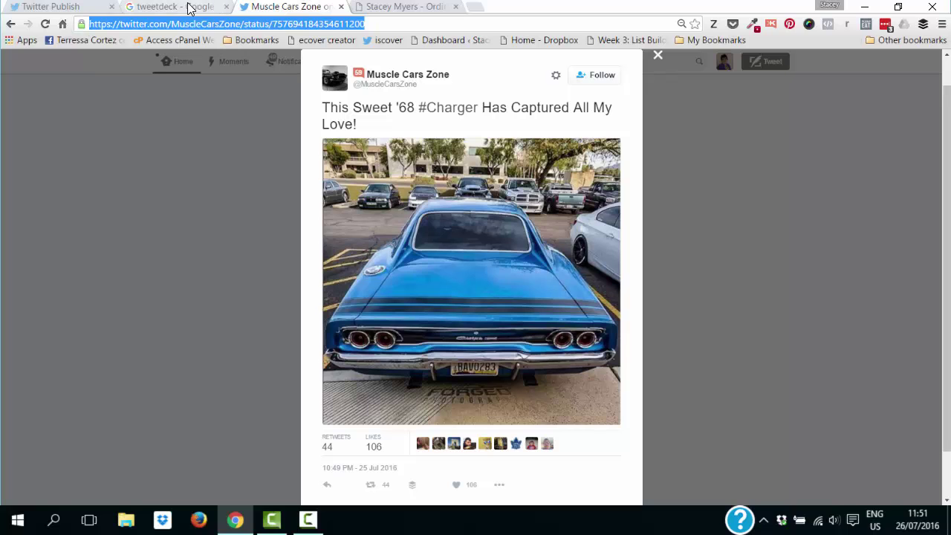
Start a new widget on Twitter Publish and generate an embed from the copied Muscle Cars Zone tweet URL
{"action": "left_click", "coordinate": [68, 8]}
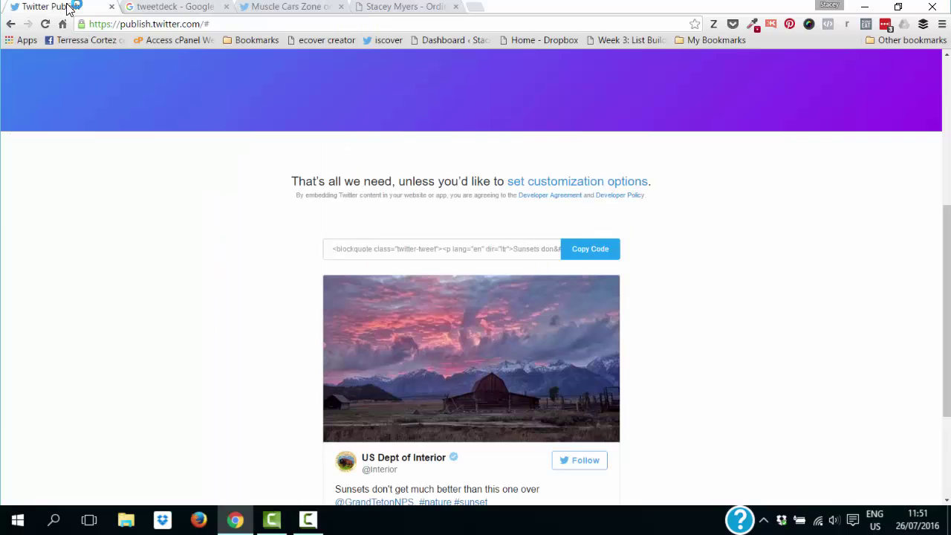
{"action": "left_click", "coordinate": [11, 24]}
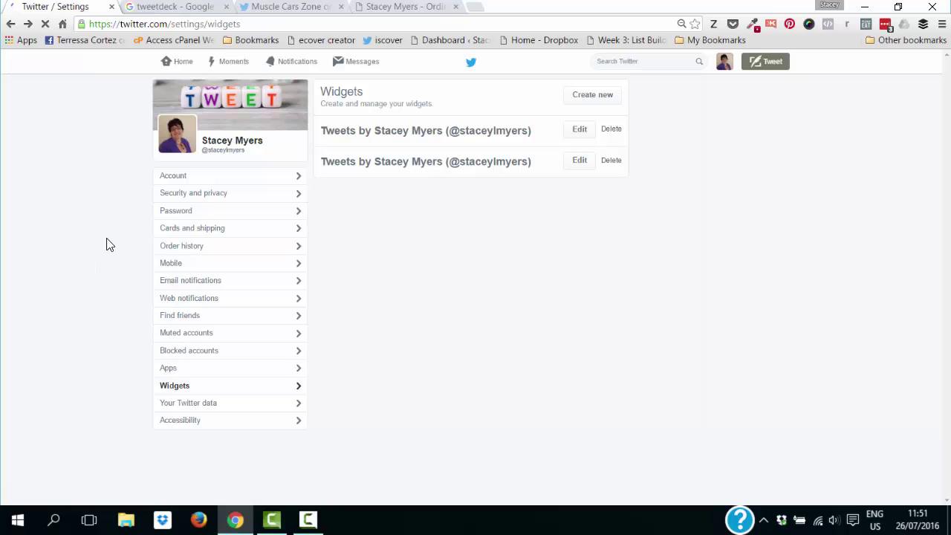
{"action": "left_click", "coordinate": [613, 100]}
{"action": "left_click", "coordinate": [578, 119]}
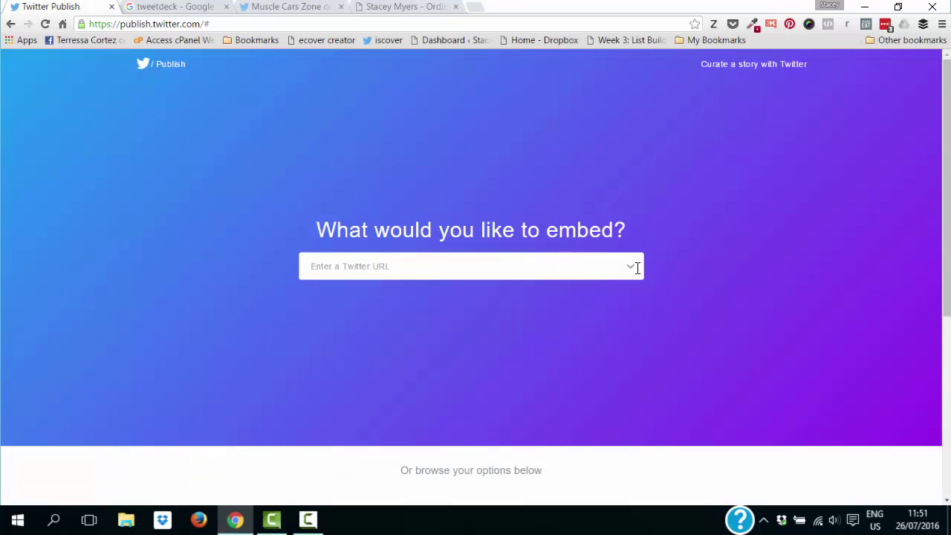
{"action": "left_click", "coordinate": [636, 269]}
{"action": "key", "text": "ctrl+v"}
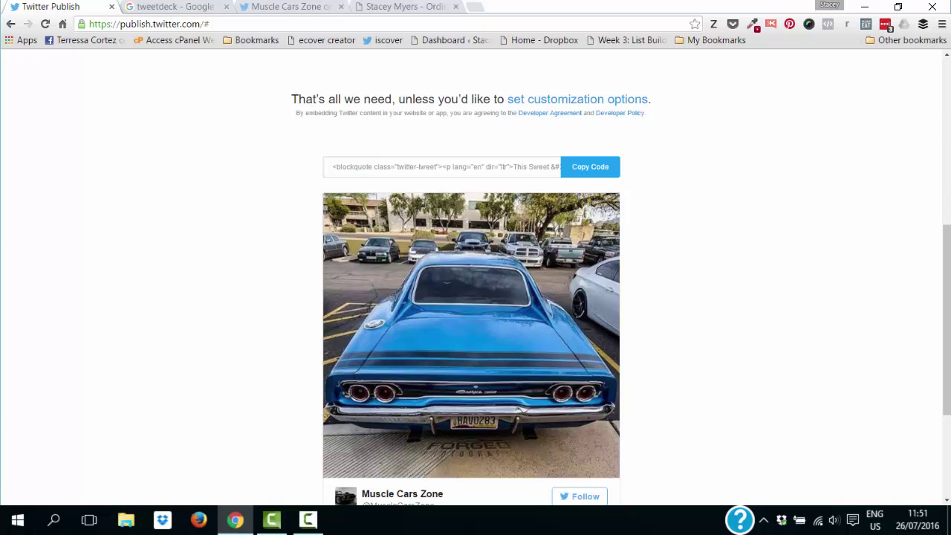
Examine the generated embed code and the preview of the Muscle Cars Zone tweet
{"action": "scroll", "coordinate": [947, 297], "scroll_direction": "down", "scroll_amount": 1}
{"action": "scroll", "coordinate": [915, 334], "scroll_direction": "down", "scroll_amount": 1}
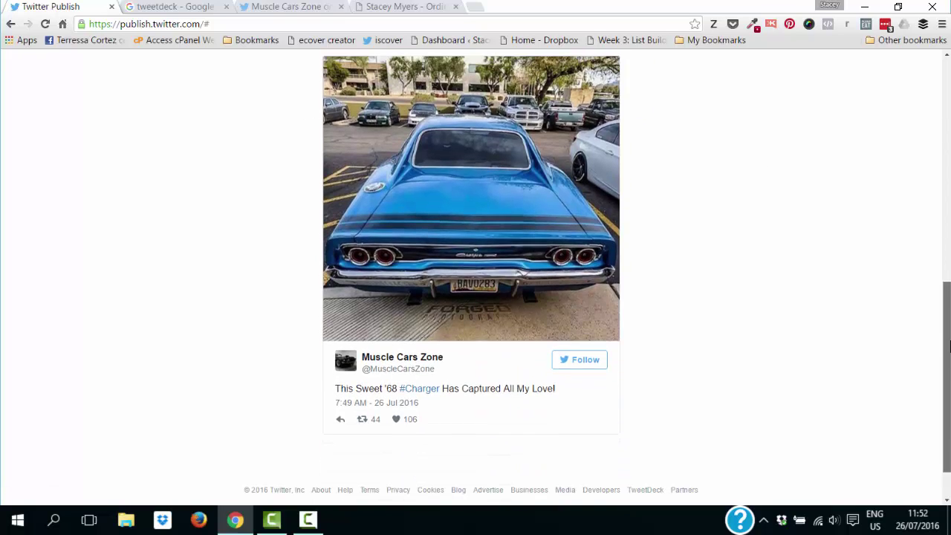
{"action": "scroll", "coordinate": [915, 334], "scroll_direction": "up", "scroll_amount": 1}
{"action": "left_click", "coordinate": [461, 90]}
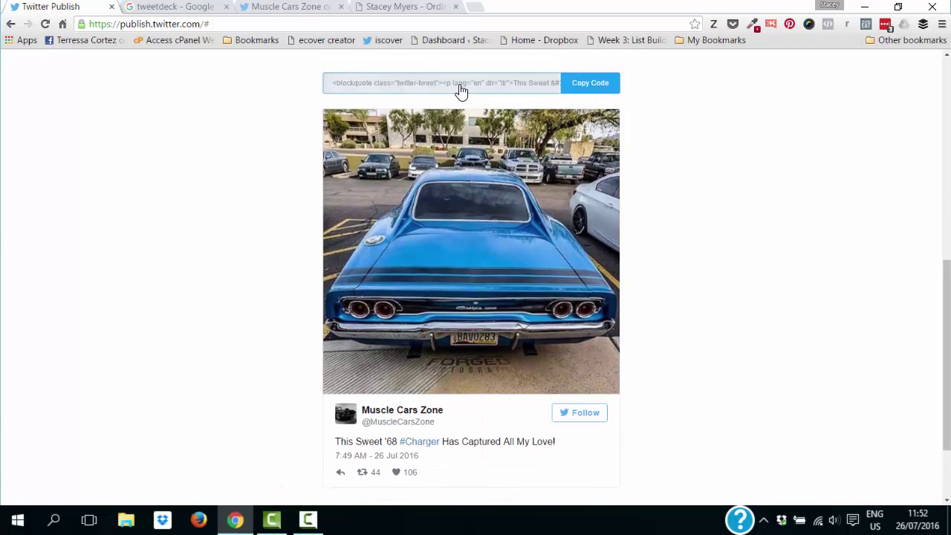
{"action": "left_click", "coordinate": [418, 91]}
{"action": "left_click", "coordinate": [567, 93]}
{"action": "left_click", "coordinate": [476, 89]}
{"action": "left_click", "coordinate": [426, 87]}
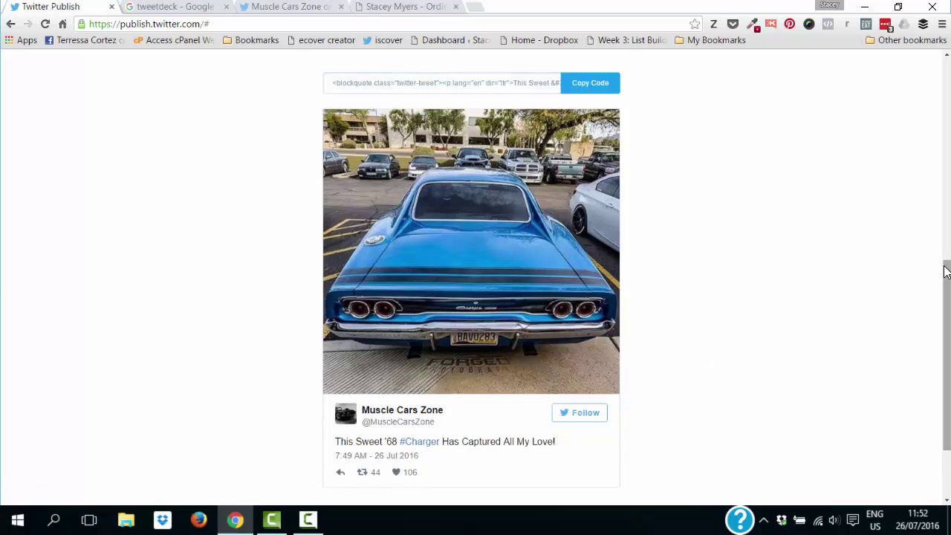
{"action": "left_click_drag", "start_coordinate": [946, 269], "coordinate": [950, 308]}
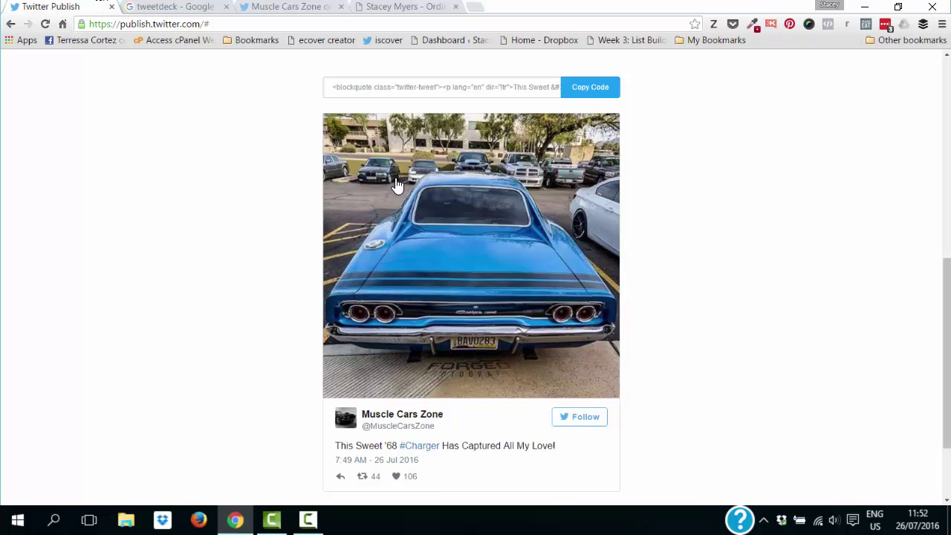
Resubmit the Muscle Cars Zone tweet URL and review the resulting embed code and customization link
{"action": "scroll", "coordinate": [948, 300], "scroll_direction": "up", "scroll_amount": 5}
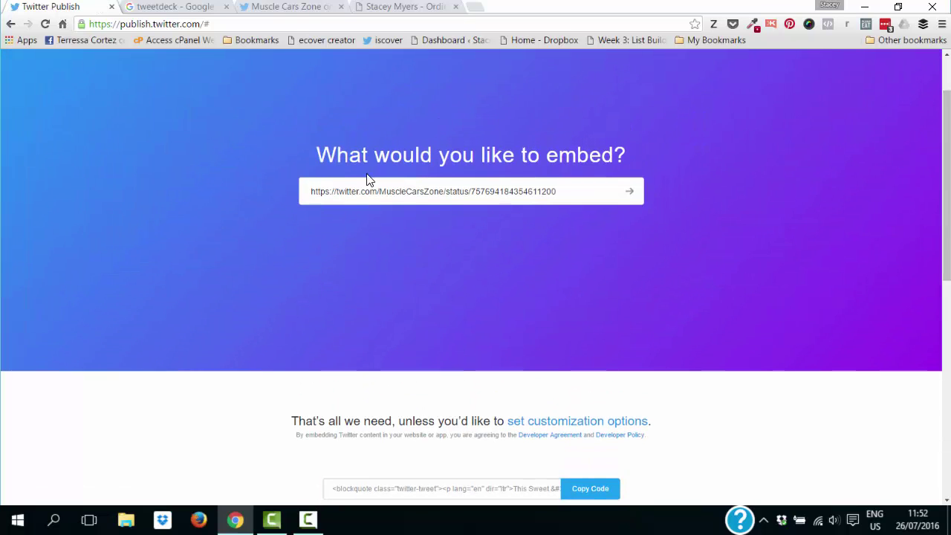
{"action": "left_click", "coordinate": [637, 194]}
{"action": "scroll", "coordinate": [789, 248], "scroll_direction": "down", "scroll_amount": 4}
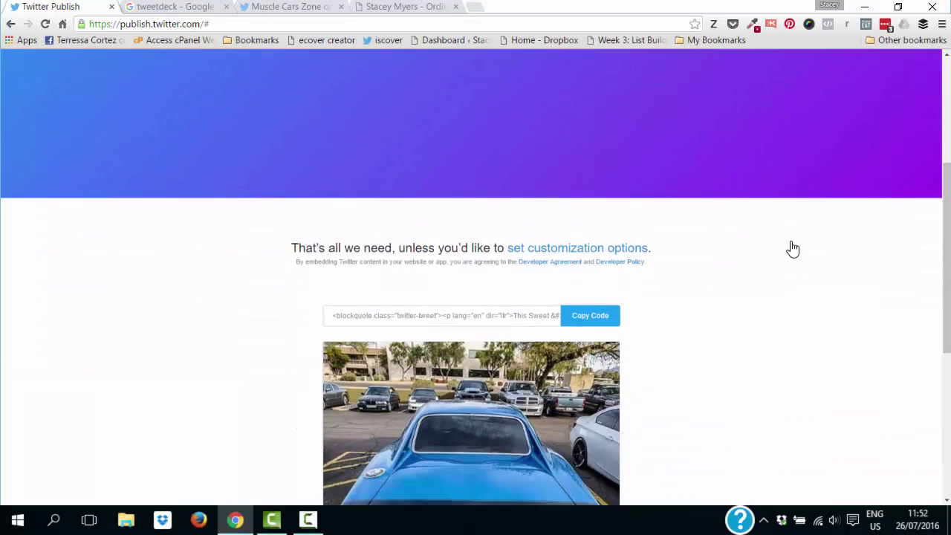
{"action": "scroll", "coordinate": [942, 281], "scroll_direction": "up", "scroll_amount": 2}
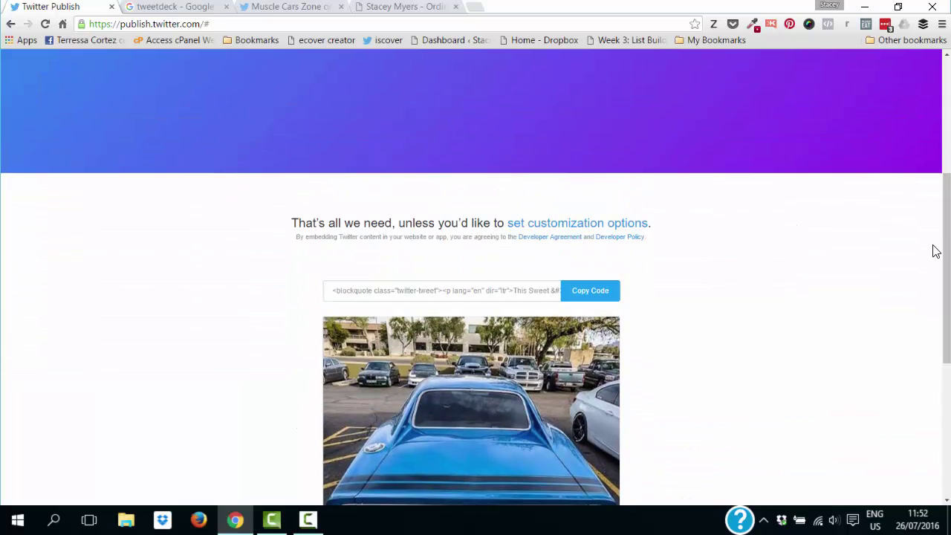
{"action": "scroll", "coordinate": [336, 228], "scroll_direction": "up", "scroll_amount": 2}
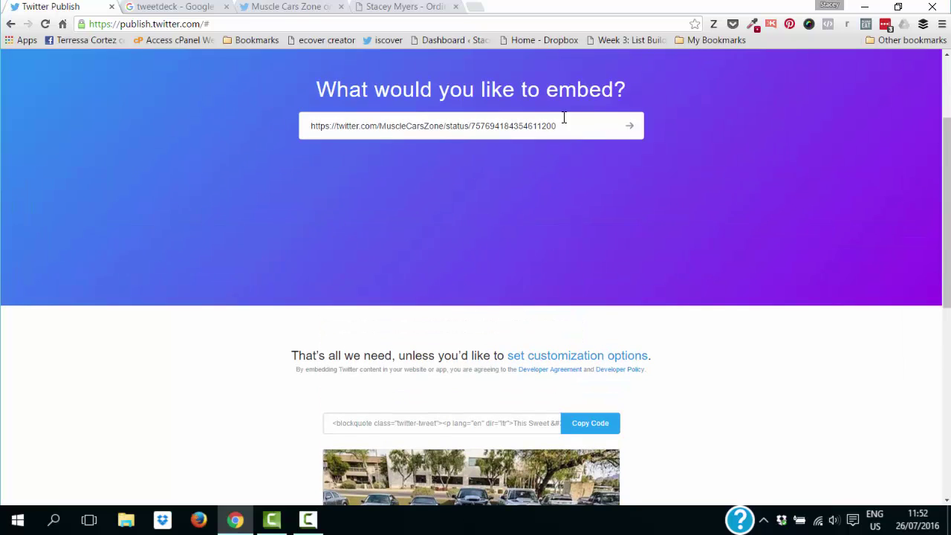
Clear the tweet URL from Twitter Publish, and open the San Diego Zoo profile on Twitter in a new tab by searching for "sandi"
{"action": "left_click_drag", "start_coordinate": [566, 119], "coordinate": [226, 127]}
{"action": "key", "text": "BackSpace"}
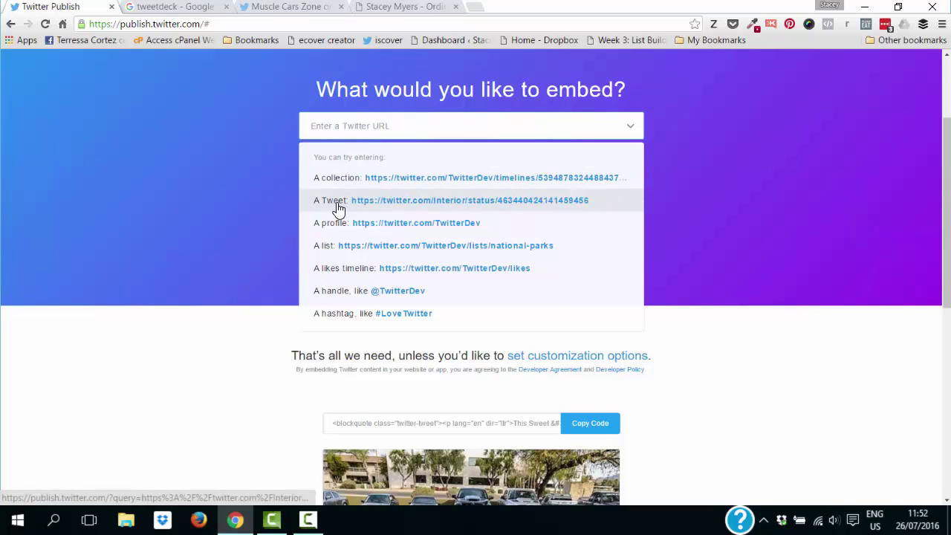
{"action": "left_click", "coordinate": [475, 6]}
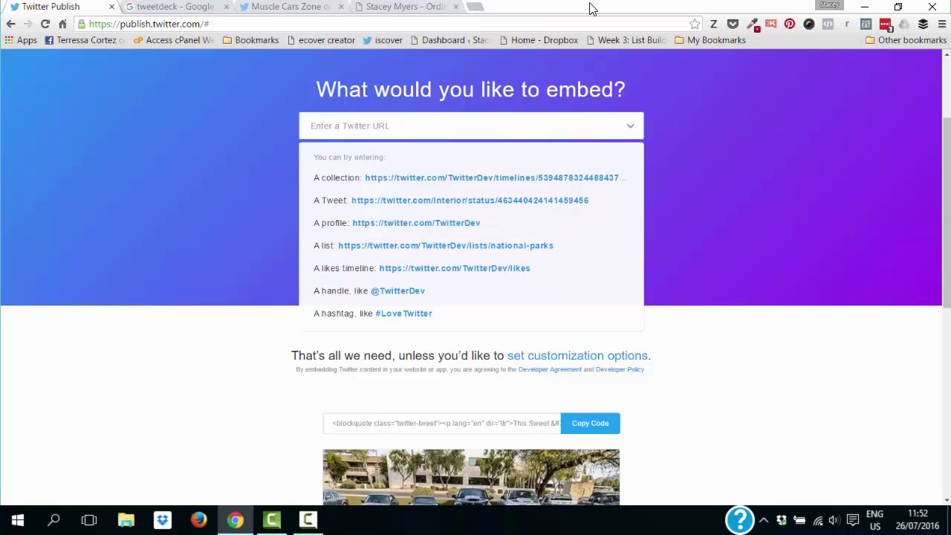
{"action": "type", "text": "twitter"}
{"action": "key", "text": "Return"}
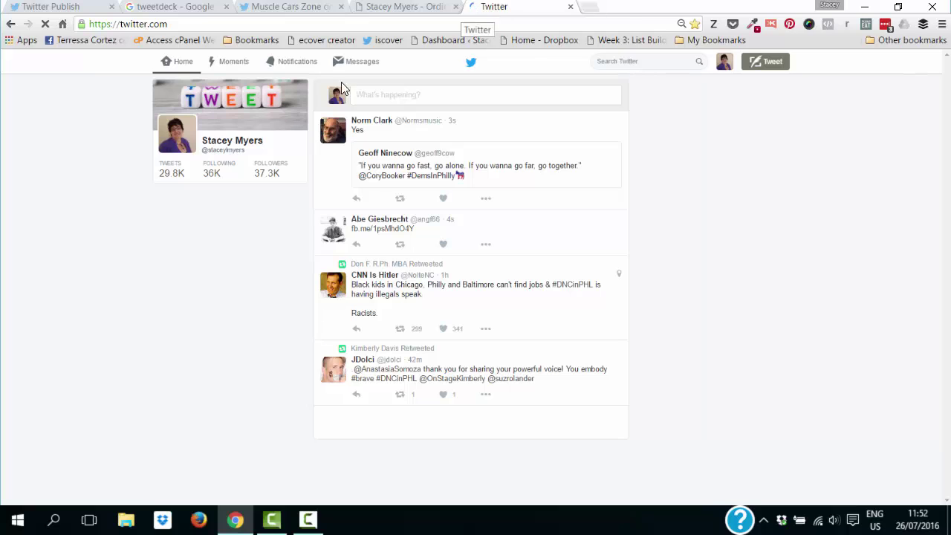
{"action": "left_click", "coordinate": [645, 64]}
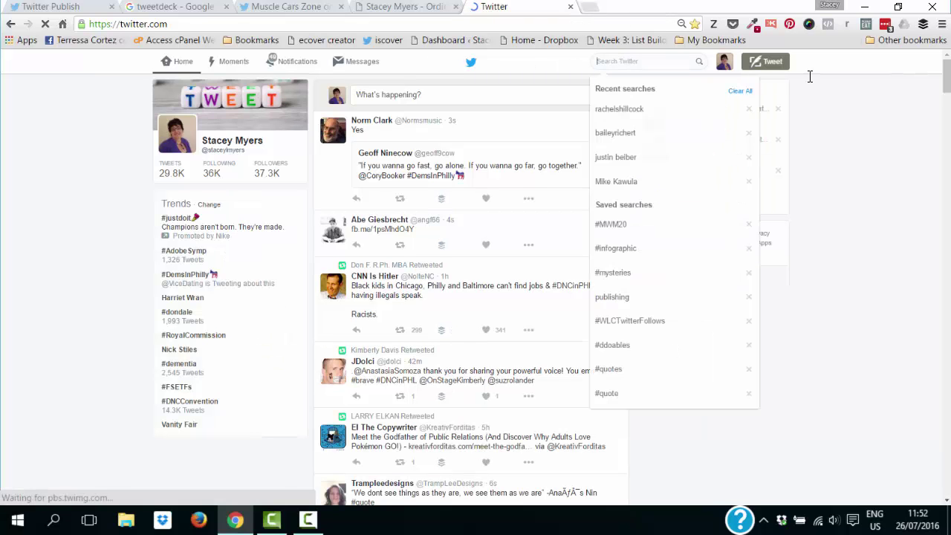
{"action": "type", "text": "san"}
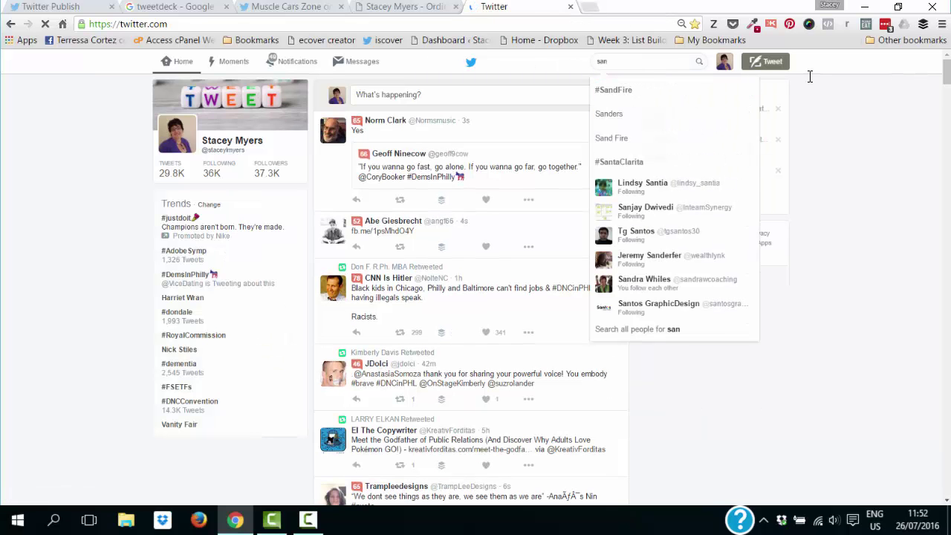
{"action": "type", "text": "di"}
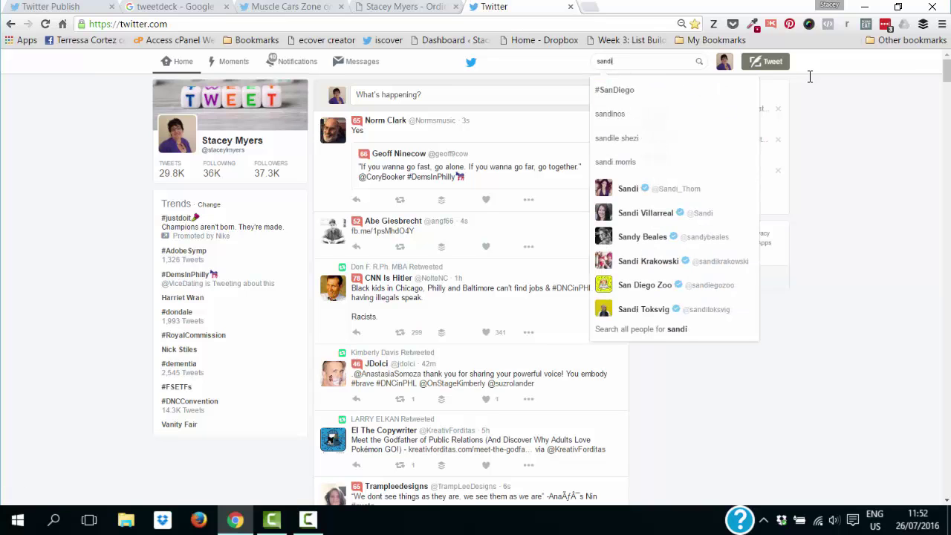
{"action": "left_click", "coordinate": [646, 284]}
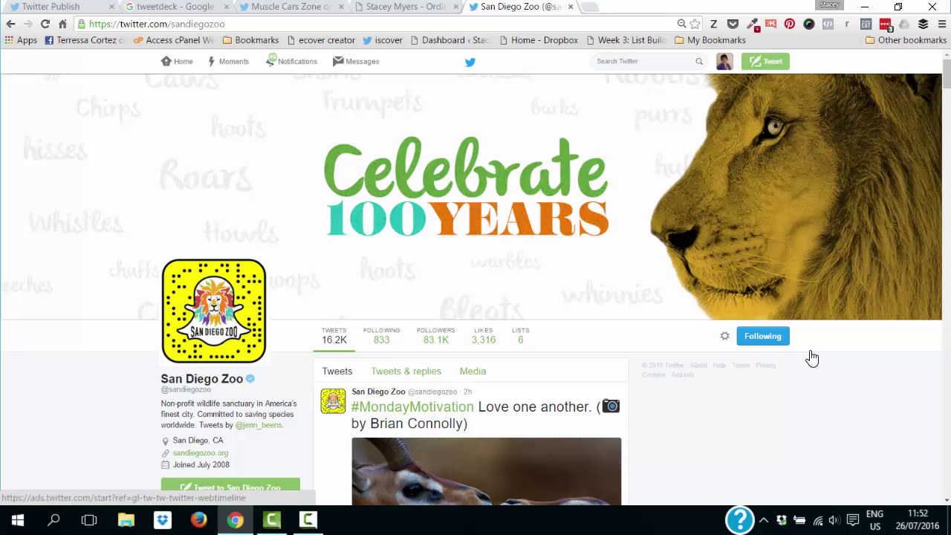
Skim the San Diego Zoo tweets and copy the profile's URL
{"action": "left_click_drag", "start_coordinate": [947, 80], "coordinate": [948, 275]}
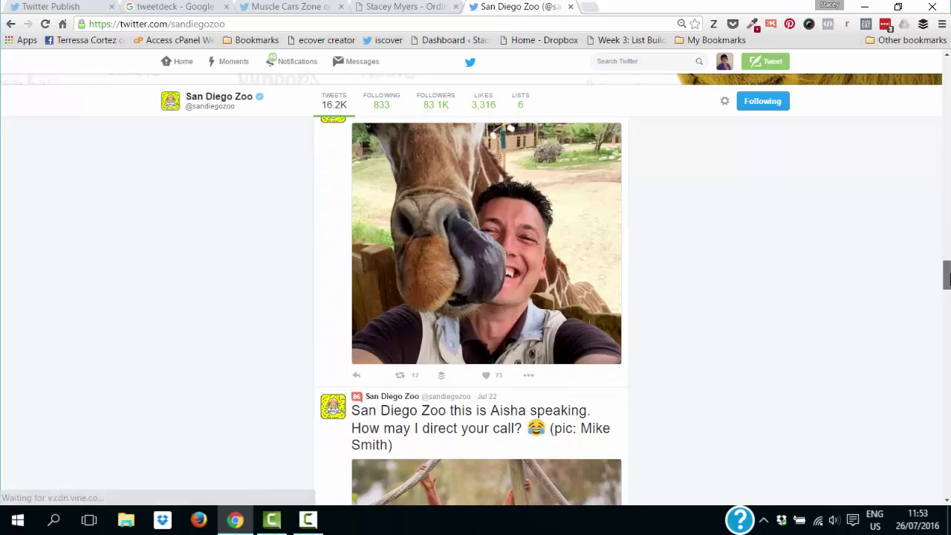
{"action": "key", "text": "Home"}
{"action": "scroll", "coordinate": [476, 297], "scroll_direction": "down", "scroll_amount": 4}
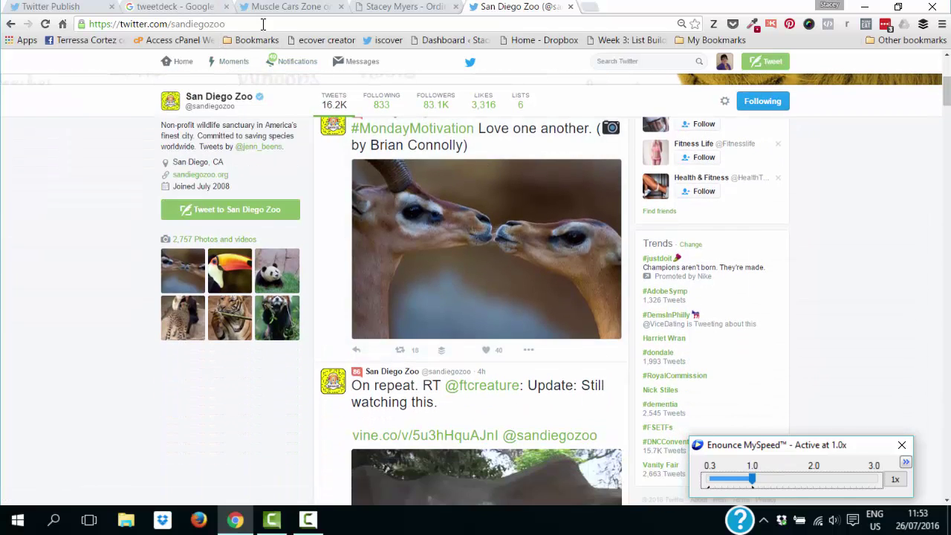
{"action": "key", "text": "ctrl+l"}
{"action": "key", "text": "ctrl+c"}
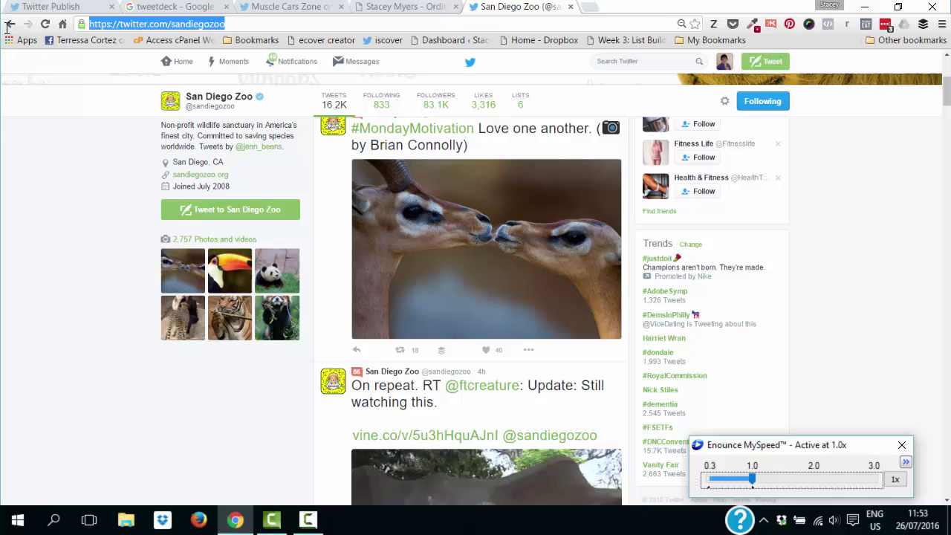
{"action": "left_click", "coordinate": [88, 9]}
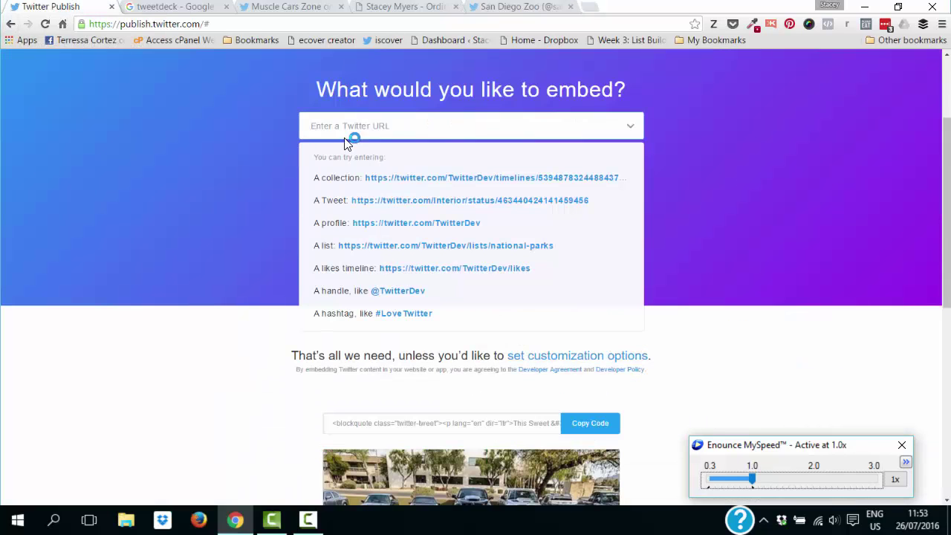
{"action": "key", "text": "ctrl+v"}
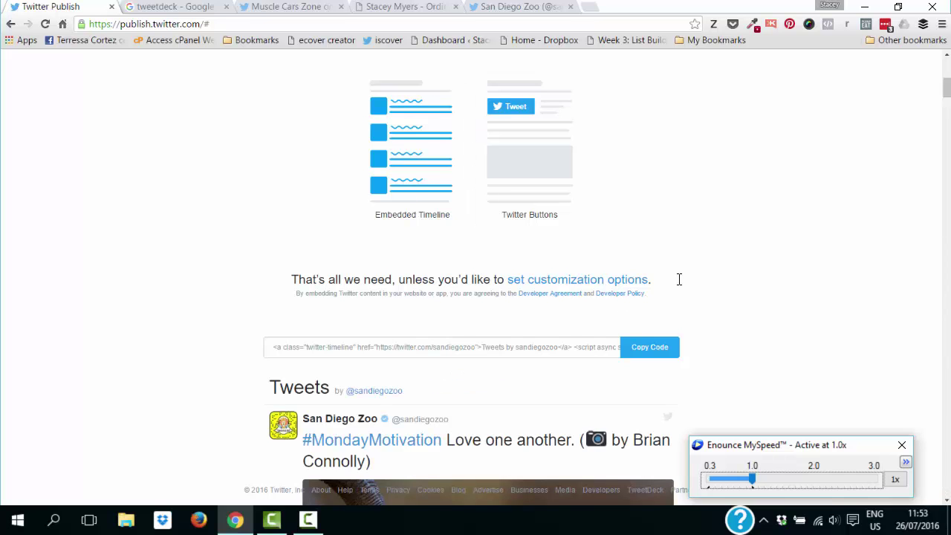
{"action": "scroll", "coordinate": [944, 92], "scroll_direction": "down", "scroll_amount": 15}
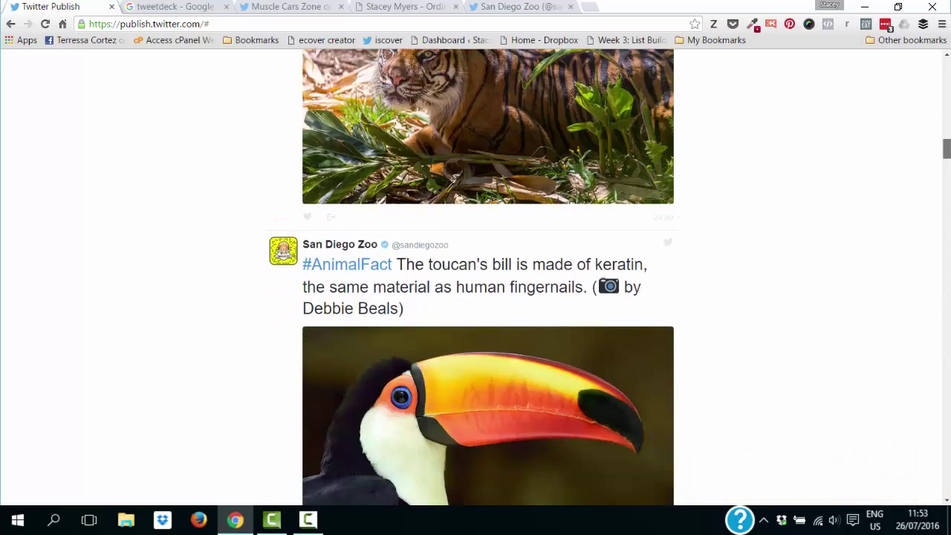
{"action": "left_click_drag", "start_coordinate": [946, 149], "coordinate": [946, 87]}
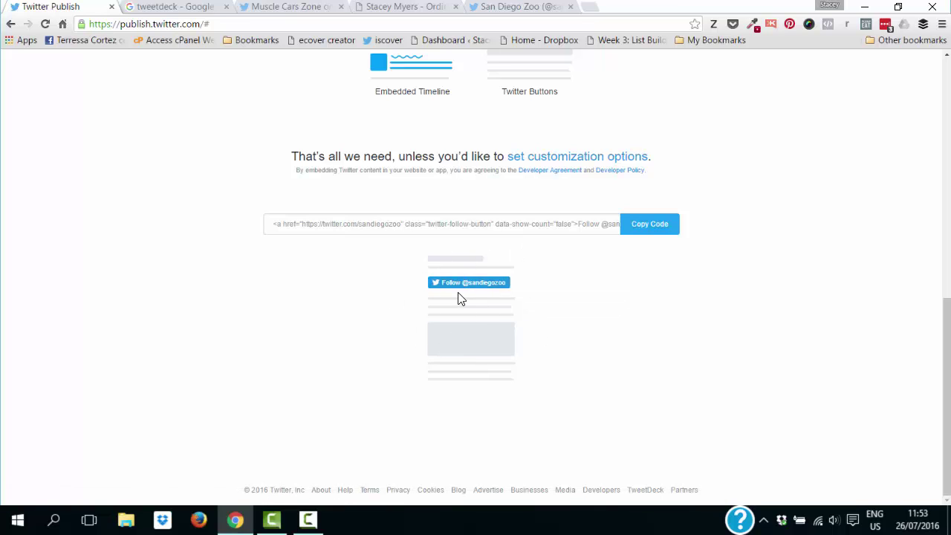
Examine how the Twitter Follow button and other social widgets are placed in the sidebar of the blog
{"action": "left_click", "coordinate": [401, 7]}
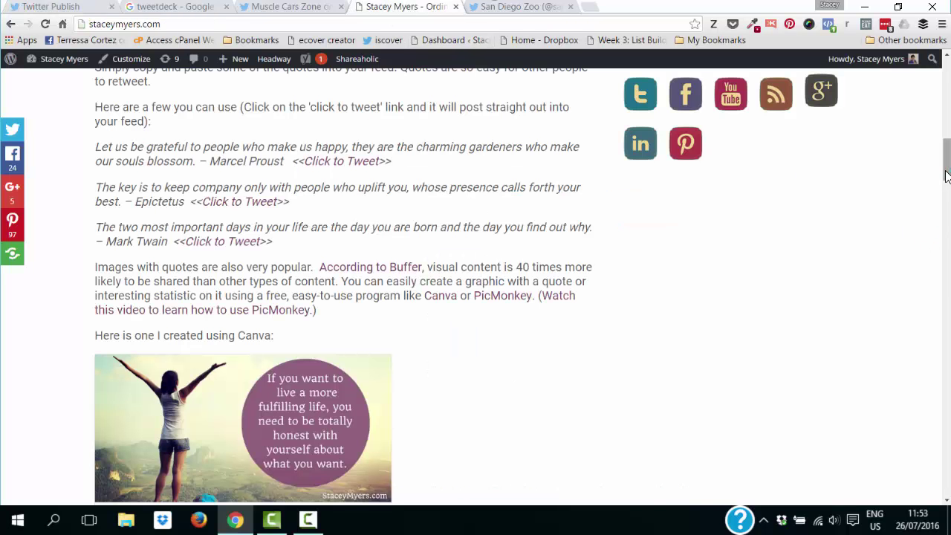
{"action": "left_click_drag", "start_coordinate": [946, 173], "coordinate": [947, 121]}
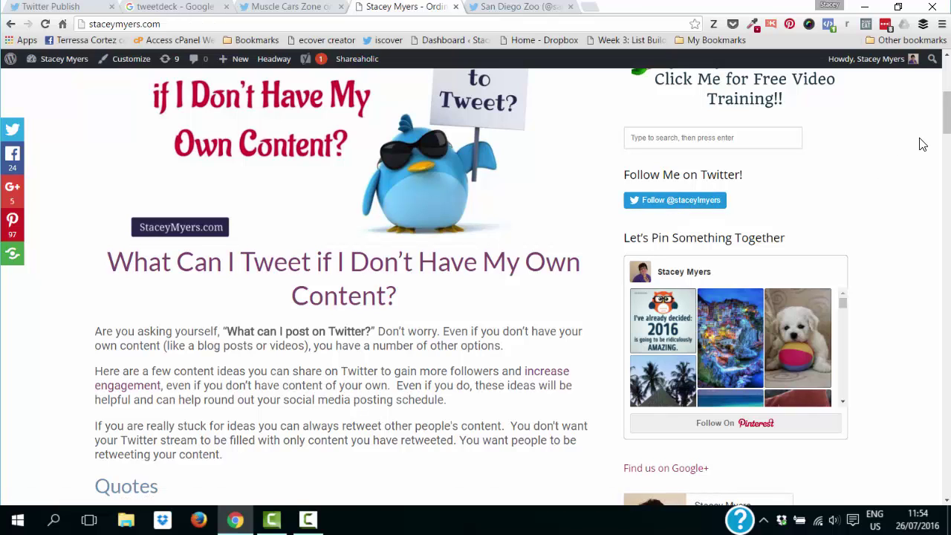
{"action": "scroll", "coordinate": [936, 108], "scroll_direction": "down", "scroll_amount": 3}
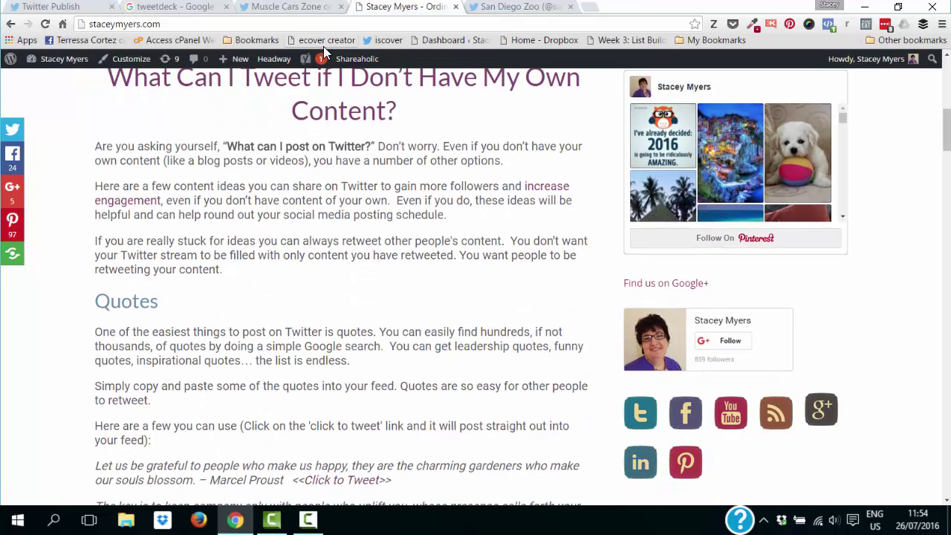
{"action": "left_click", "coordinate": [51, 7]}
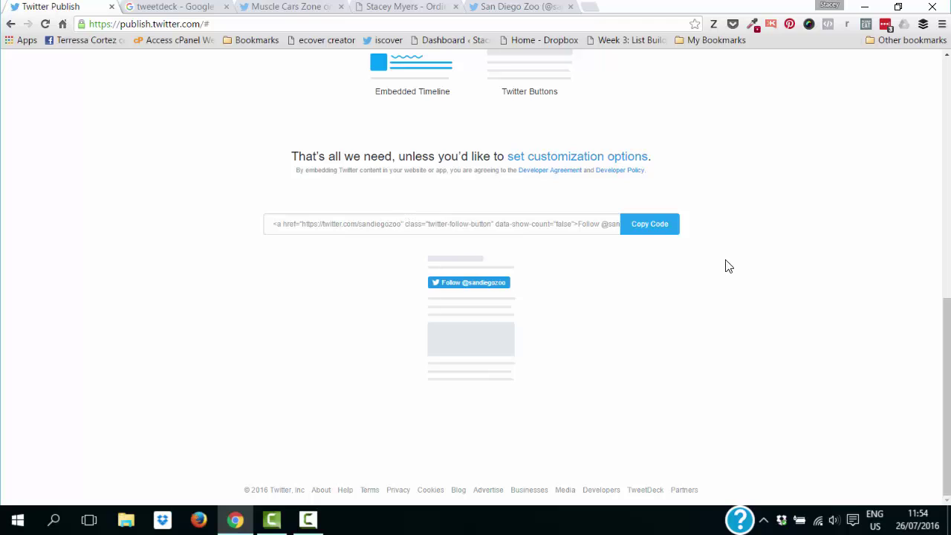
{"action": "left_click_drag", "start_coordinate": [947, 387], "coordinate": [947, 225]}
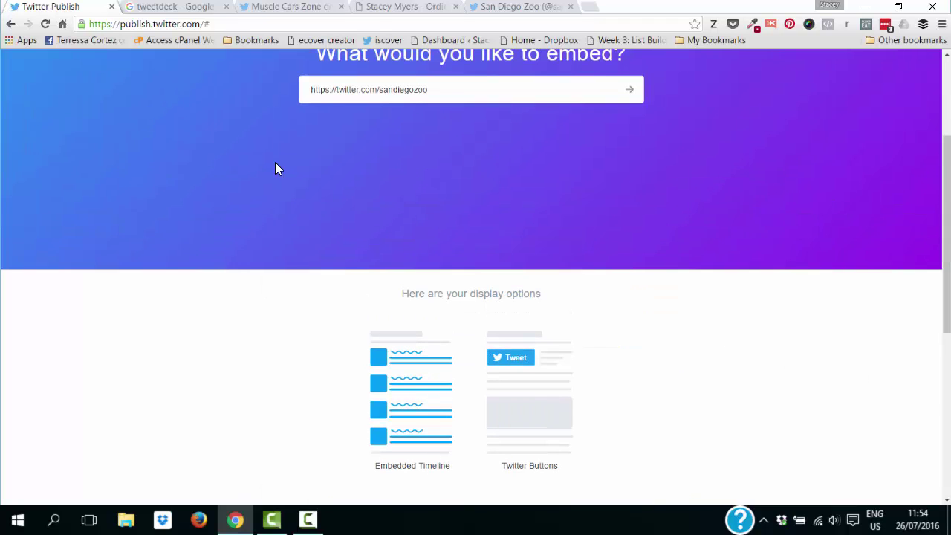
{"action": "left_click_drag", "start_coordinate": [487, 82], "coordinate": [282, 112]}
{"action": "key", "text": "BackSpace"}
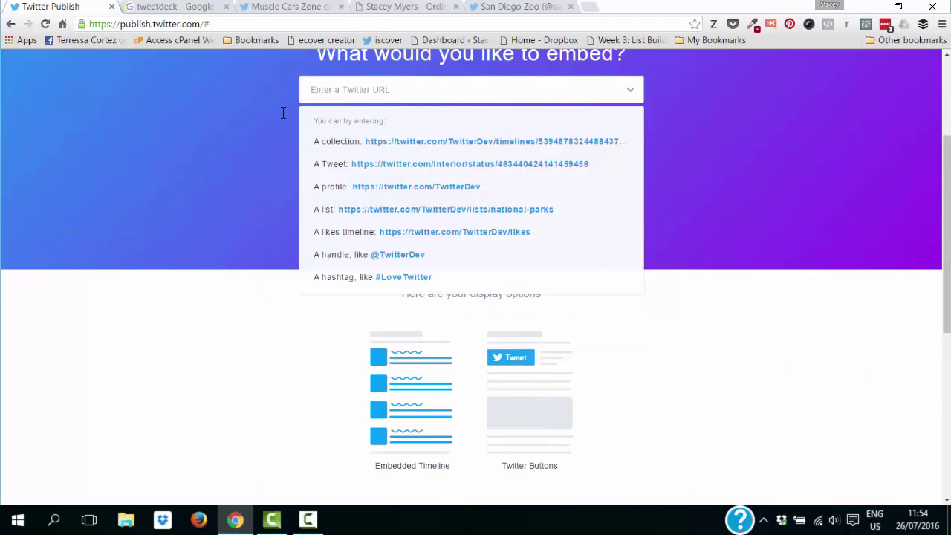
{"action": "left_click", "coordinate": [387, 214]}
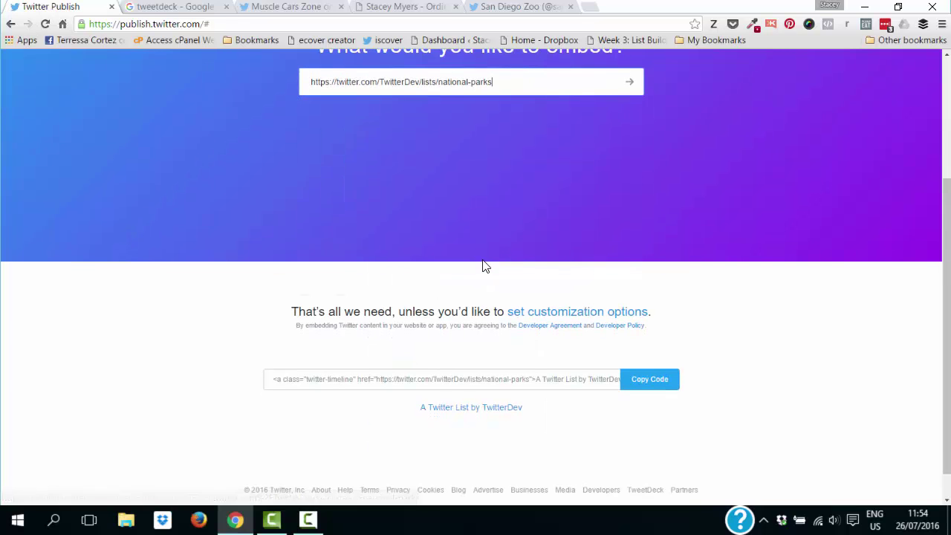
{"action": "left_click", "coordinate": [488, 177]}
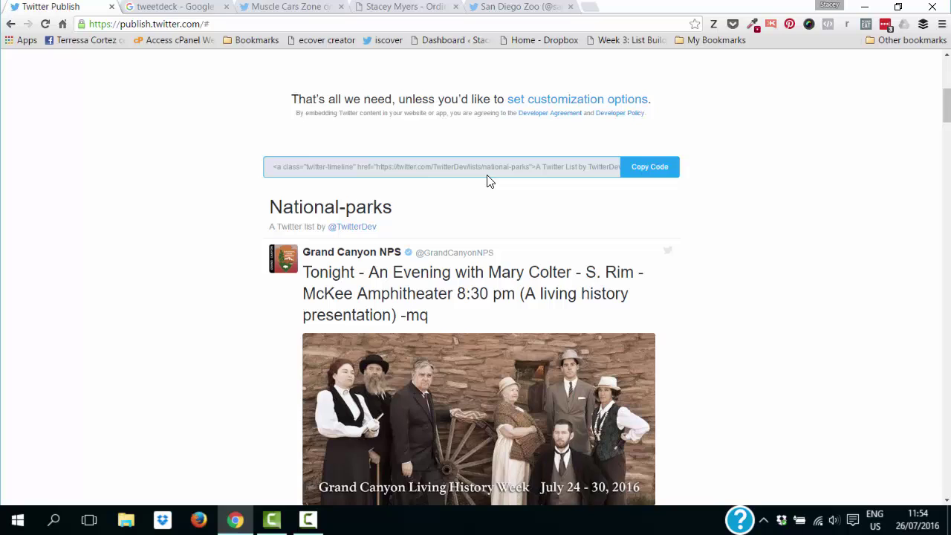
{"action": "left_click", "coordinate": [453, 213]}
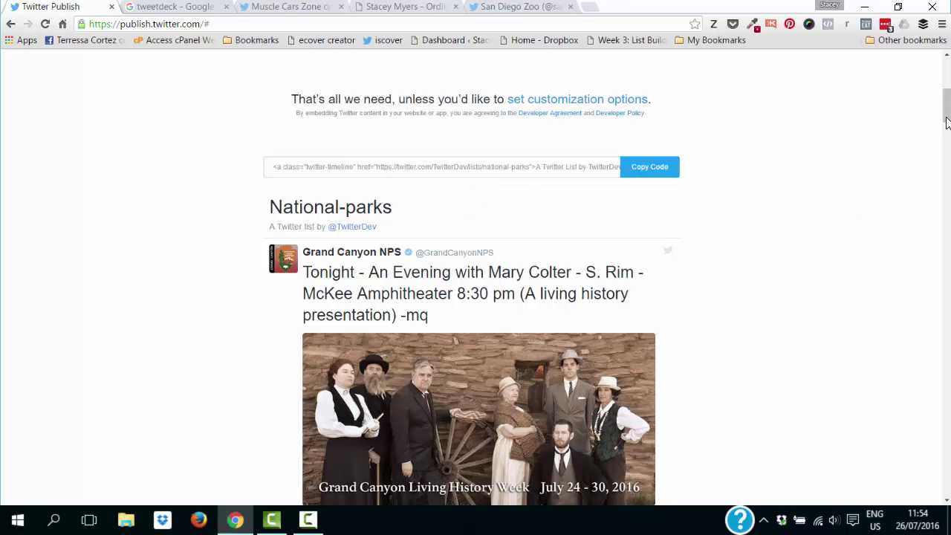
{"action": "scroll", "coordinate": [739, 138], "scroll_direction": "down", "scroll_amount": 5}
{"action": "scroll", "coordinate": [739, 138], "scroll_direction": "up", "scroll_amount": 3}
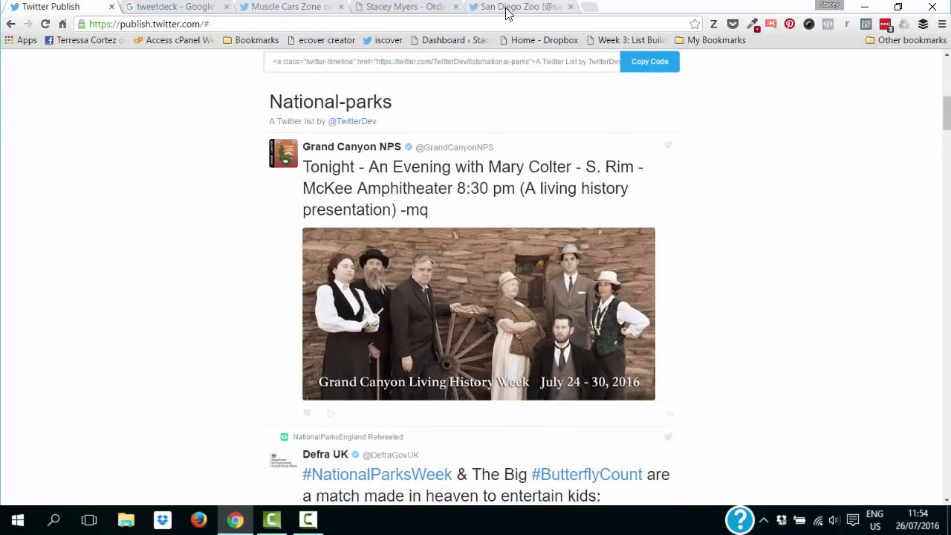
Switch to the Twitter tab, open the account's own Lists page and look through the lists
{"action": "key", "text": "ctrl+5"}
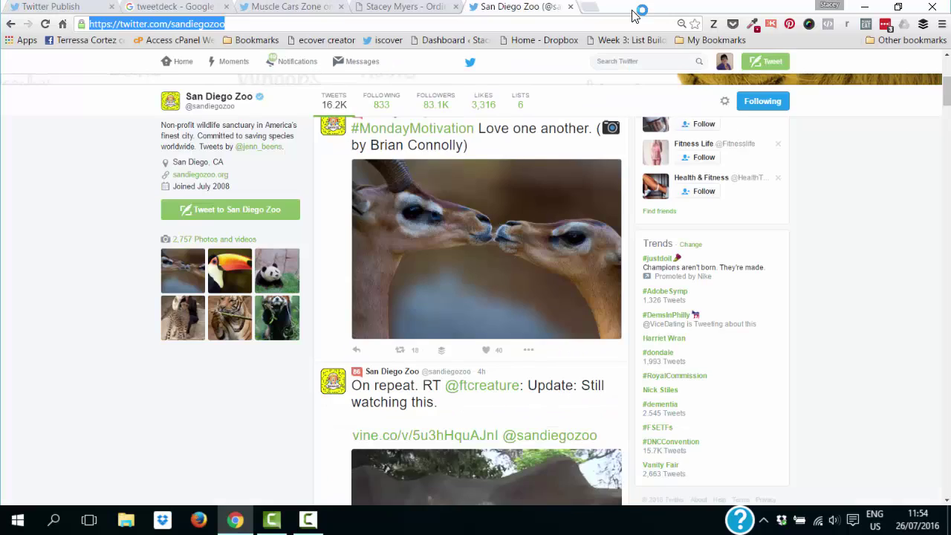
{"action": "left_click", "coordinate": [723, 64]}
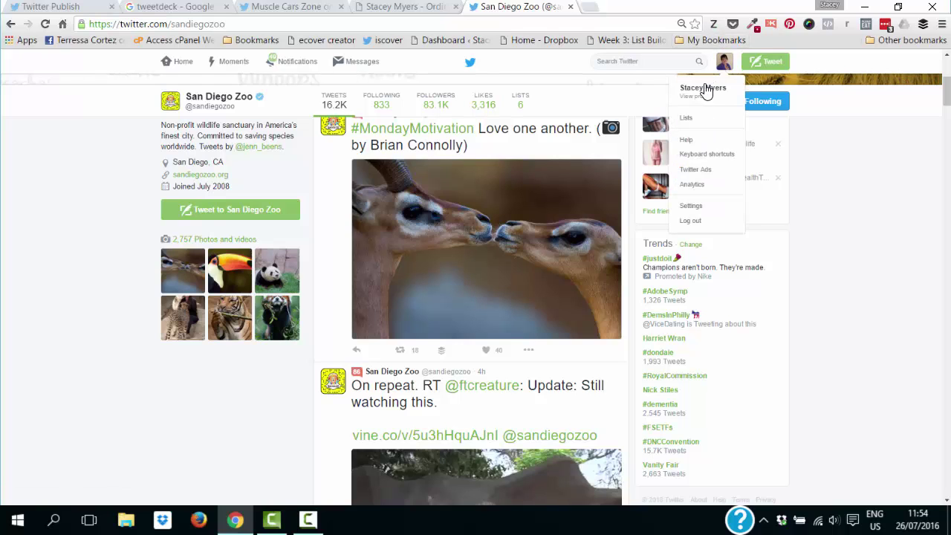
{"action": "left_click", "coordinate": [690, 120]}
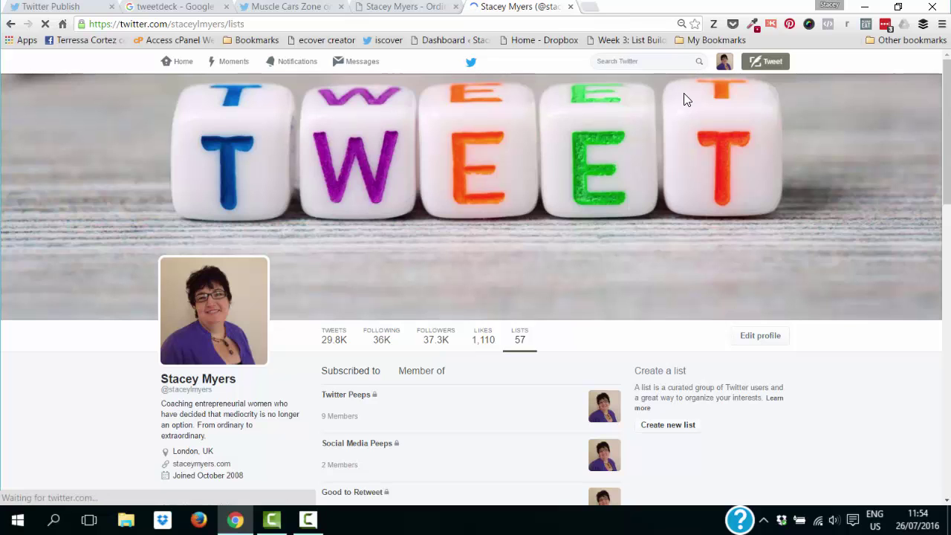
{"action": "left_click_drag", "start_coordinate": [948, 104], "coordinate": [947, 170]}
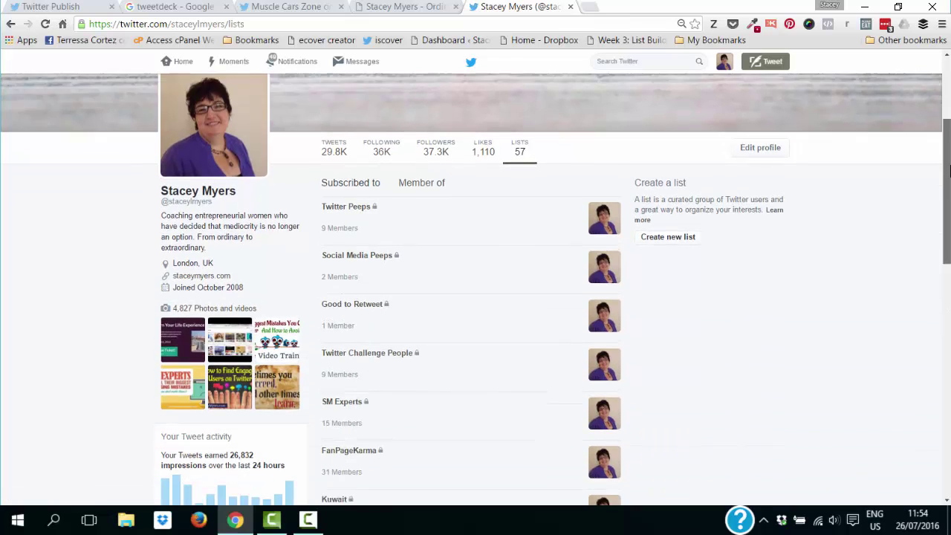
{"action": "scroll", "coordinate": [949, 169], "scroll_direction": "down", "scroll_amount": 1}
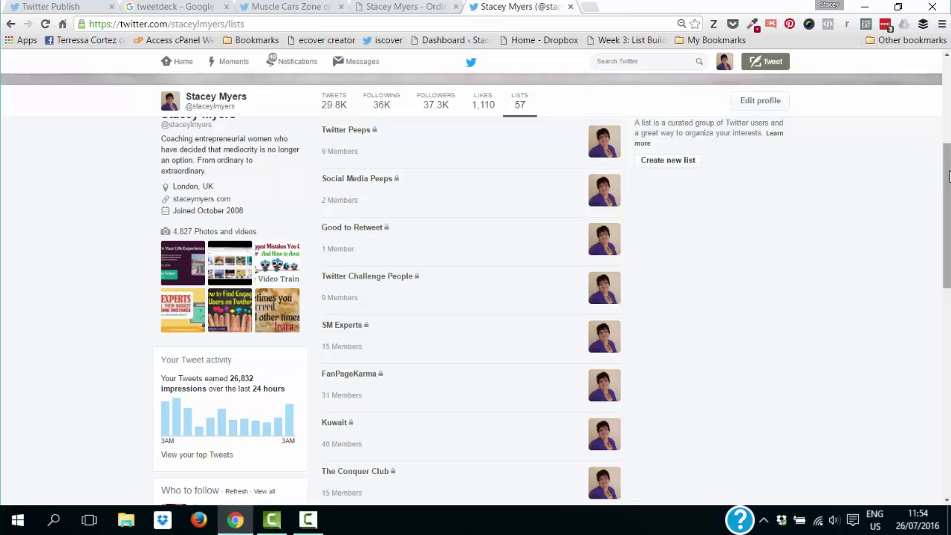
{"action": "left_click_drag", "start_coordinate": [945, 184], "coordinate": [931, 443]}
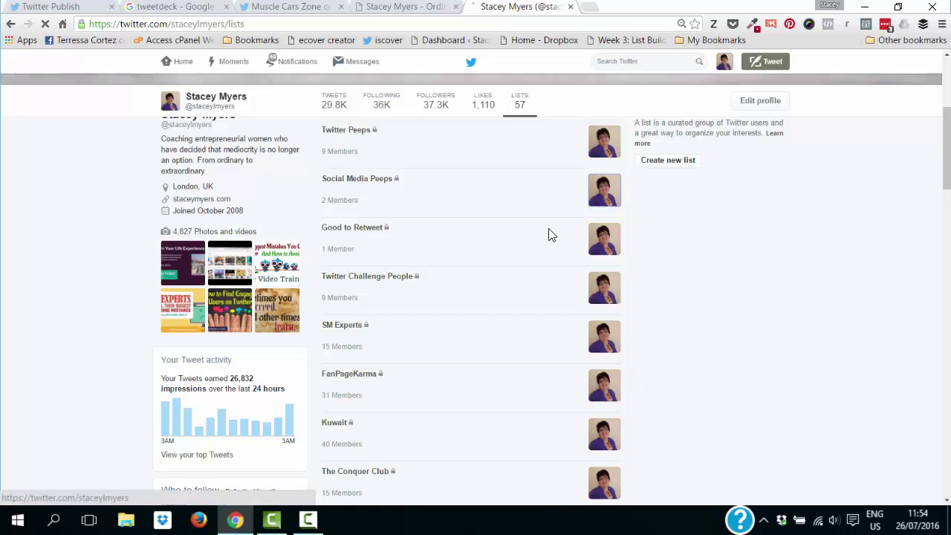
{"action": "left_click", "coordinate": [599, 205]}
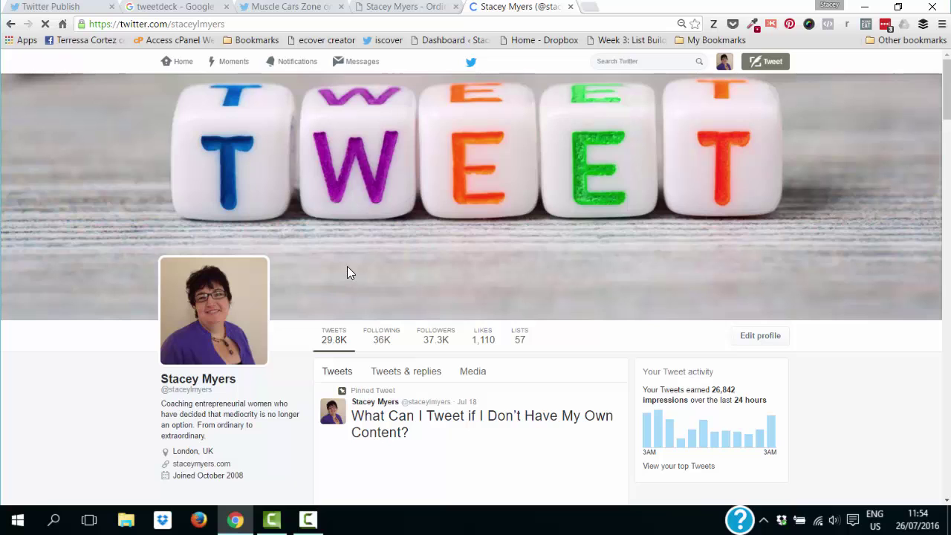
{"action": "left_click", "coordinate": [9, 24]}
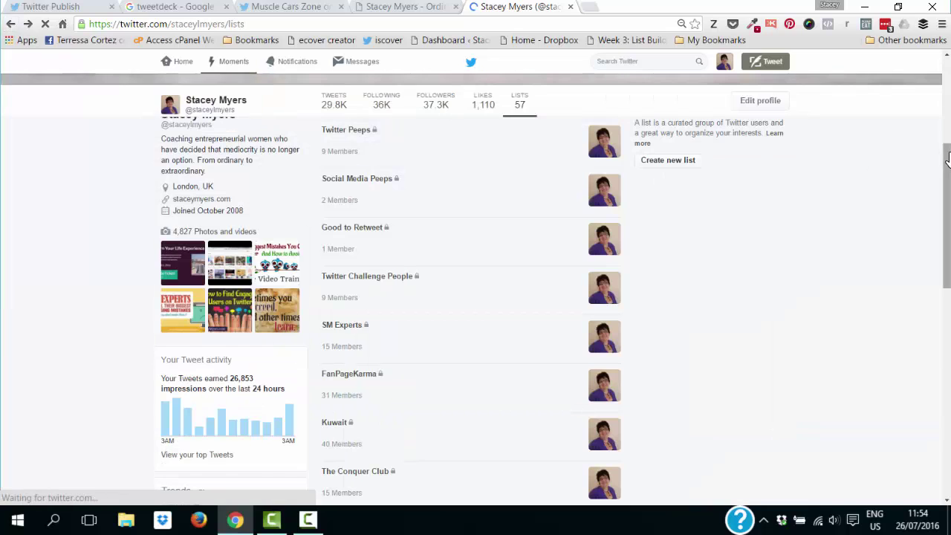
{"action": "left_click_drag", "start_coordinate": [948, 160], "coordinate": [949, 364]}
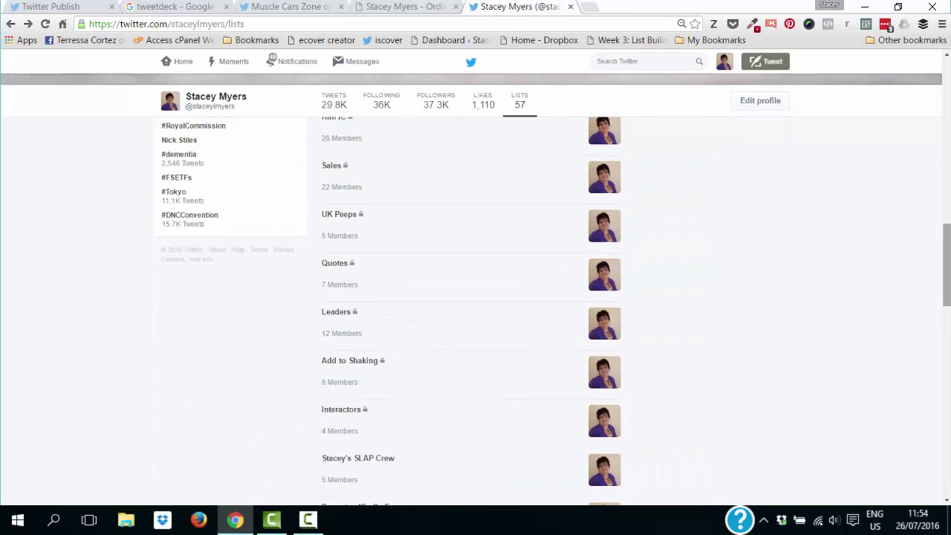
{"action": "left_click_drag", "start_coordinate": [940, 223], "coordinate": [949, 306]}
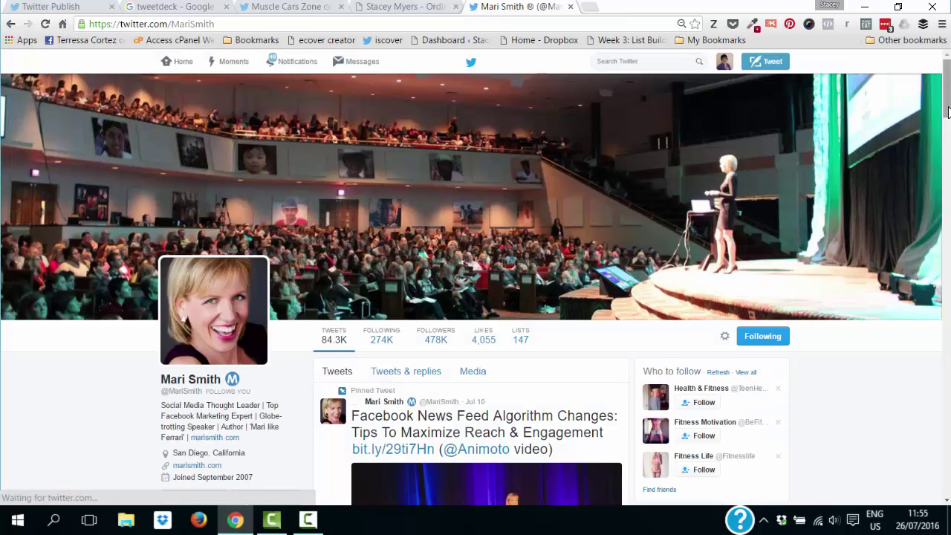
{"action": "left_click_drag", "start_coordinate": [949, 86], "coordinate": [448, 198]}
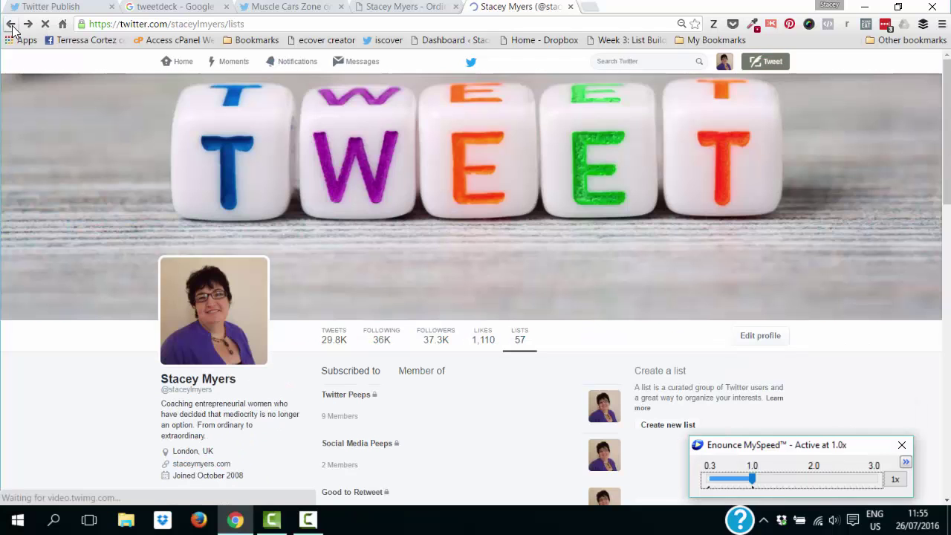
Find the public Daily Do-ables list among the account's Twitter lists, open it and copy its URL
{"action": "scroll", "coordinate": [801, 272], "scroll_direction": "down", "scroll_amount": 8}
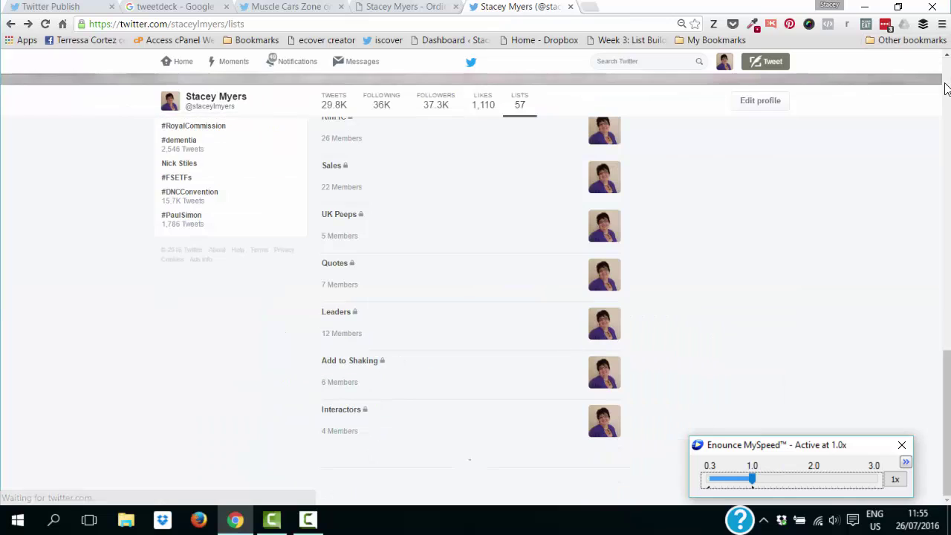
{"action": "left_click_drag", "start_coordinate": [947, 260], "coordinate": [949, 379]}
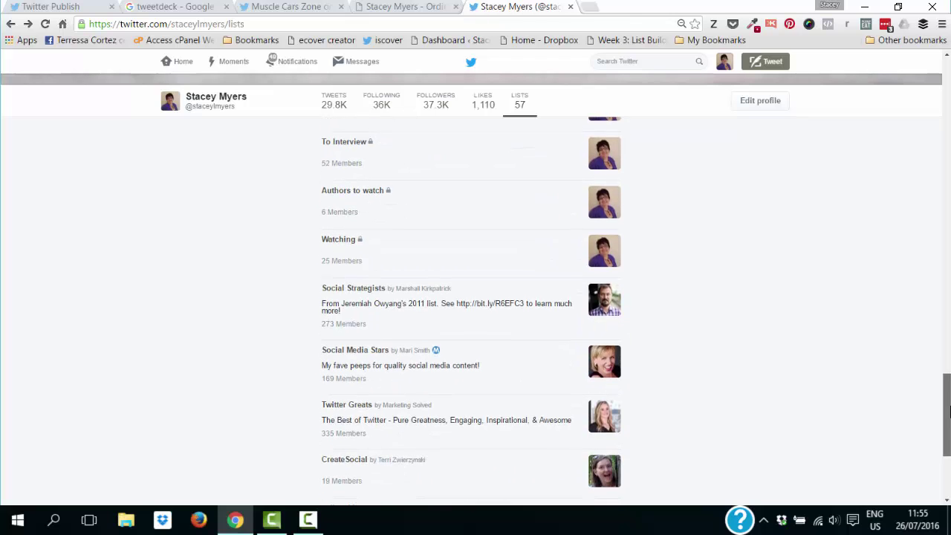
{"action": "scroll", "coordinate": [949, 376], "scroll_direction": "up", "scroll_amount": 4}
{"action": "scroll", "coordinate": [669, 312], "scroll_direction": "down", "scroll_amount": 1}
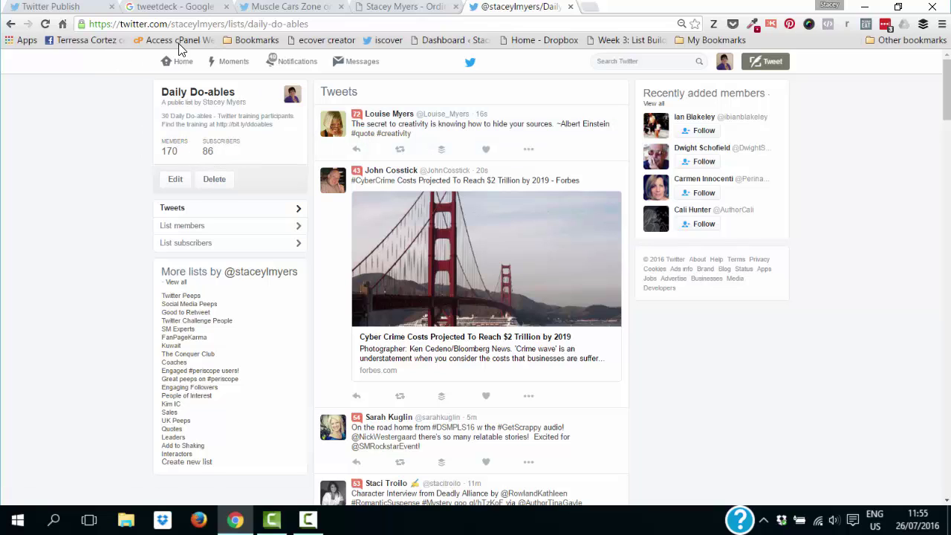
{"action": "left_click_drag", "start_coordinate": [306, 23], "coordinate": [78, 7]}
{"action": "key", "text": "ctrl+c"}
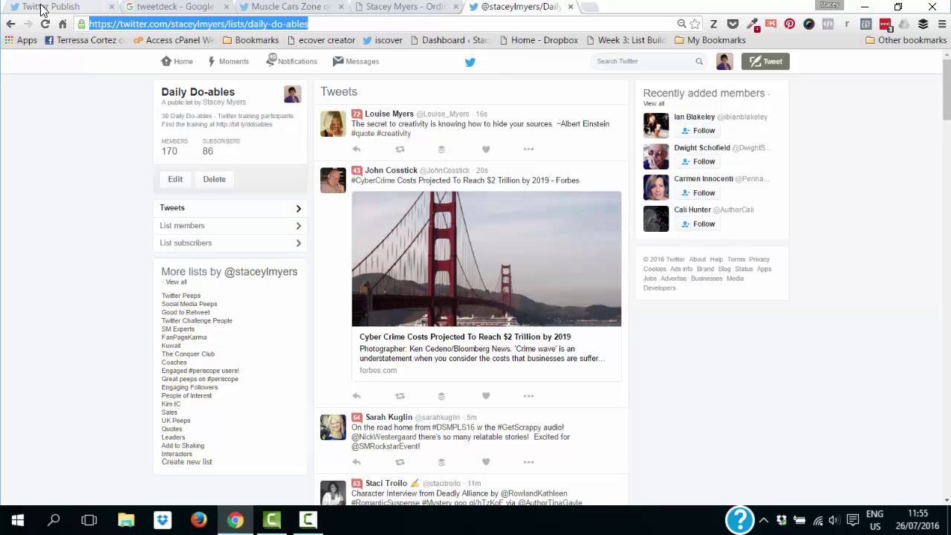
Replace the URL on Twitter Publish with the copied Daily Do-ables list URL and review the generated list embed
{"action": "left_click", "coordinate": [42, 7]}
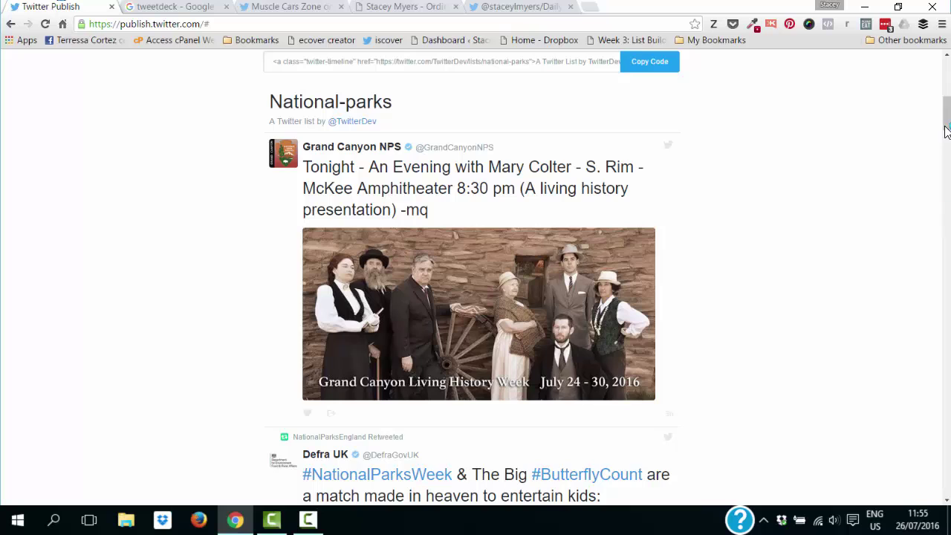
{"action": "left_click_drag", "start_coordinate": [946, 132], "coordinate": [937, 95]}
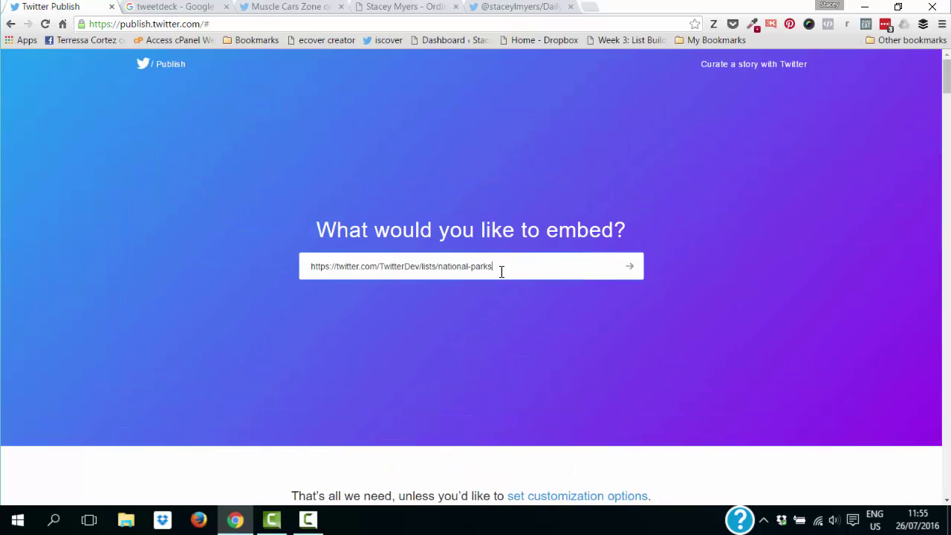
{"action": "left_click_drag", "start_coordinate": [501, 269], "coordinate": [239, 277]}
{"action": "key", "text": "ctrl+v"}
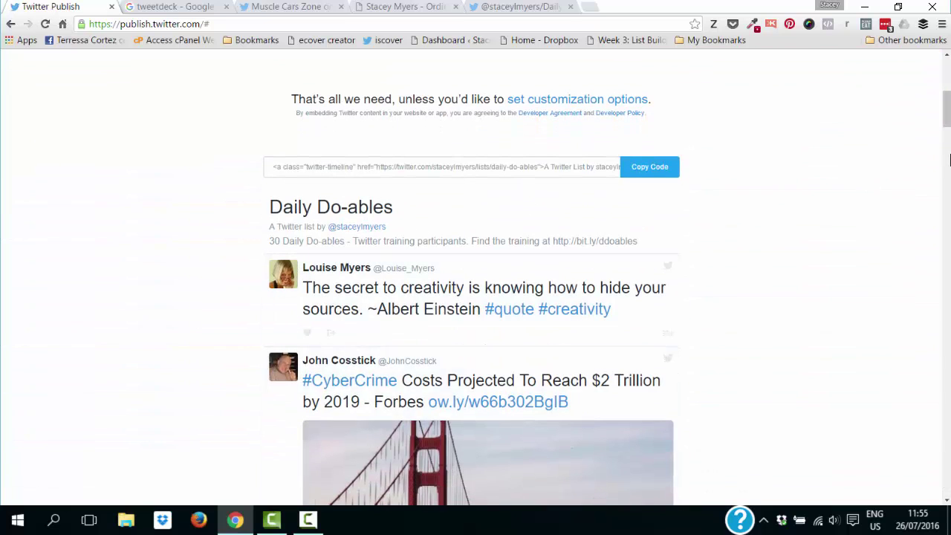
{"action": "scroll", "coordinate": [949, 181], "scroll_direction": "down", "scroll_amount": 12}
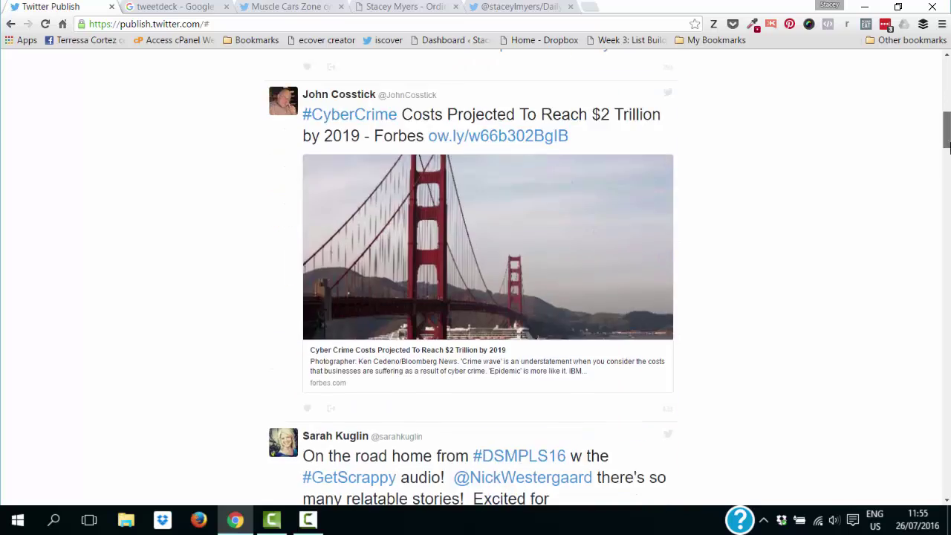
{"action": "left_click_drag", "start_coordinate": [948, 180], "coordinate": [940, 109]}
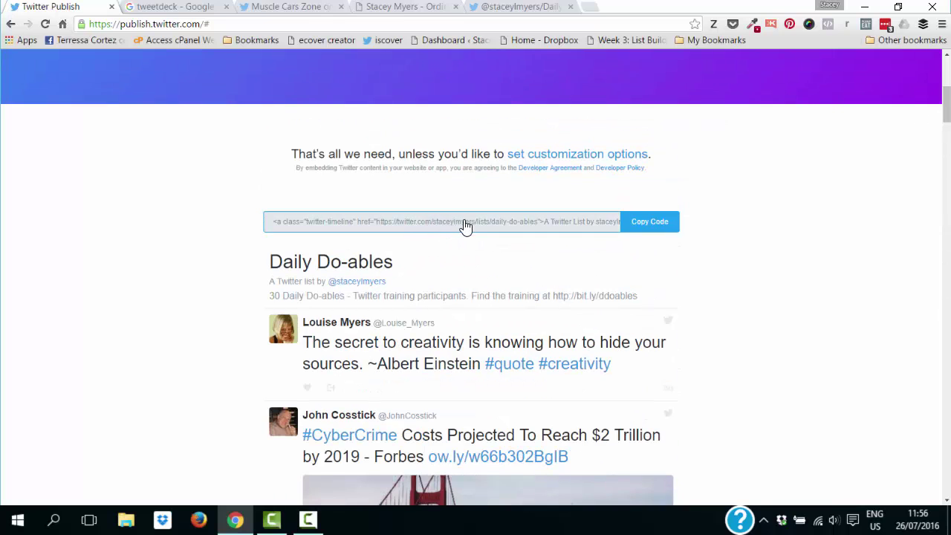
{"action": "left_click_drag", "start_coordinate": [947, 86], "coordinate": [948, 65]}
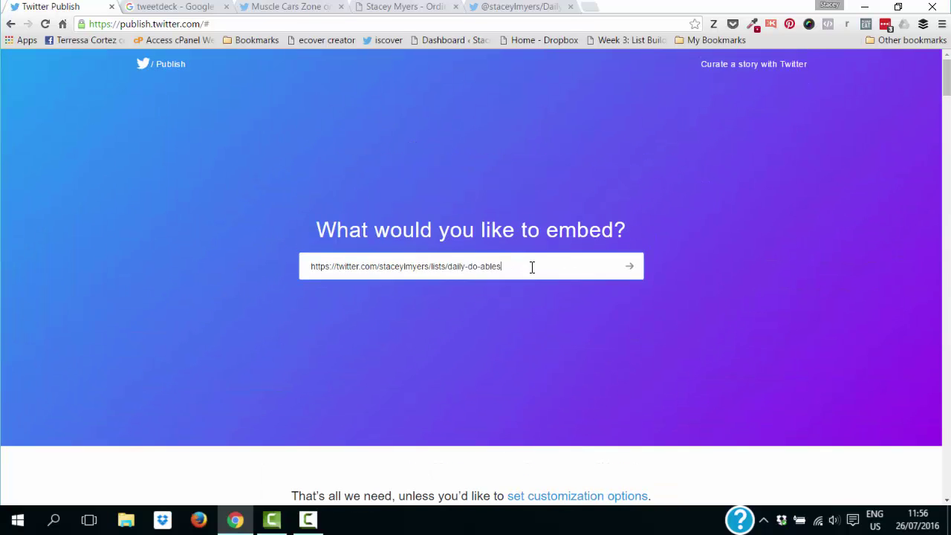
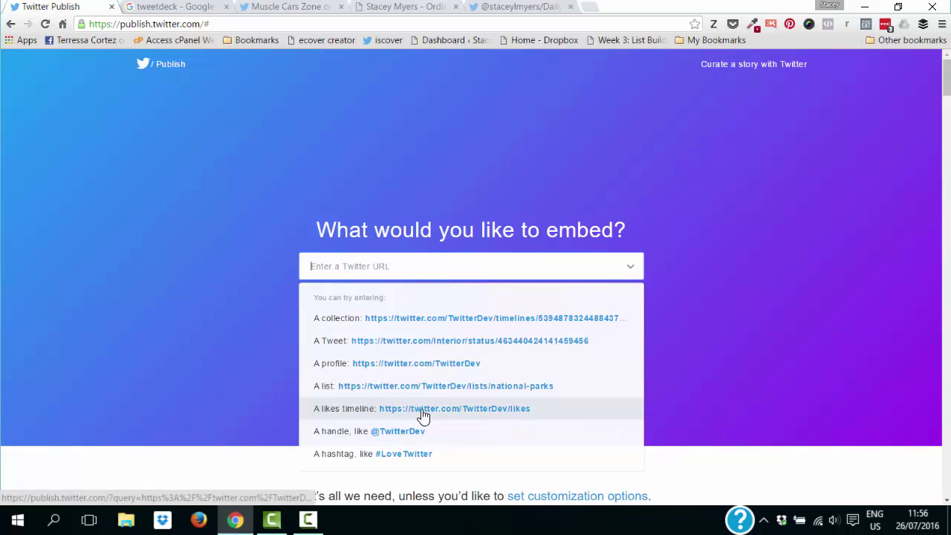
{"action": "left_click", "coordinate": [450, 409]}
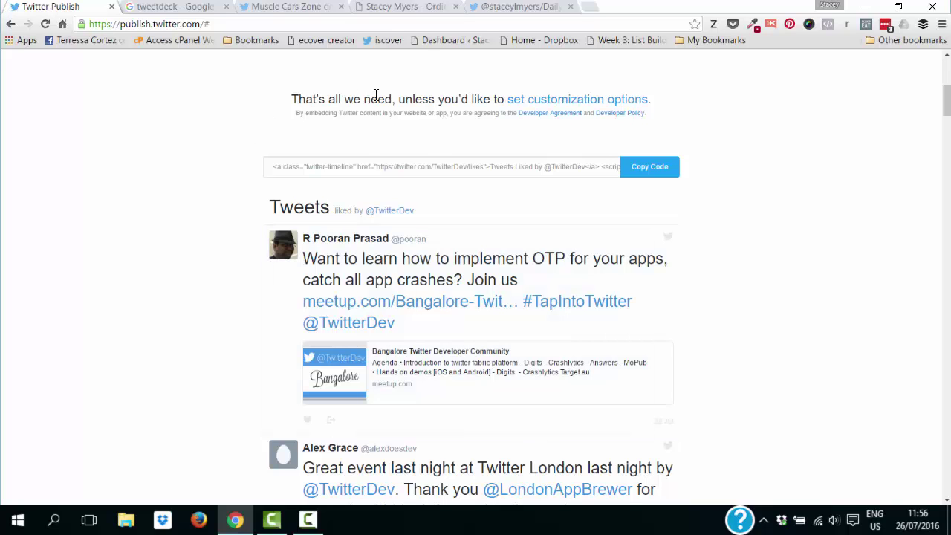
Switch to the Twitter tab, open the account's own Likes page from its profile and copy the page URL
{"action": "left_click", "coordinate": [513, 9]}
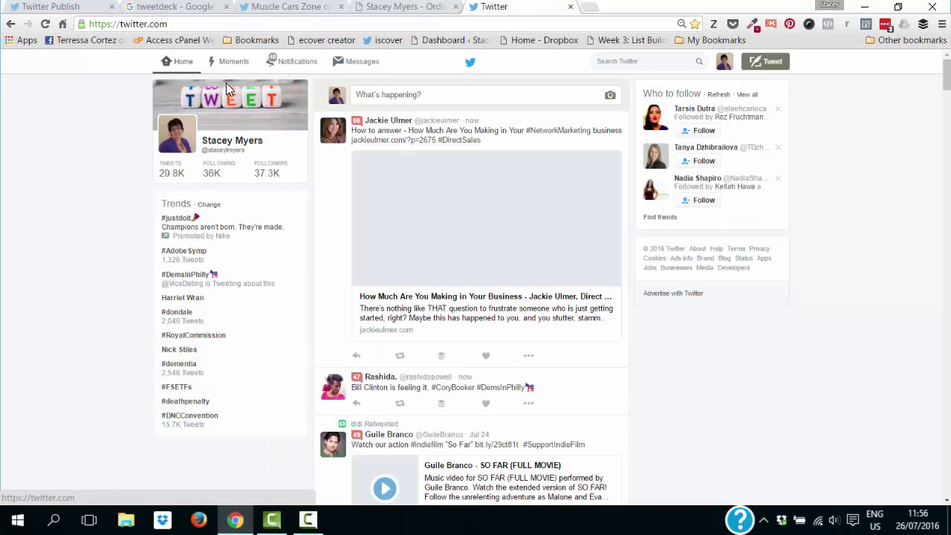
{"action": "left_click", "coordinate": [222, 141]}
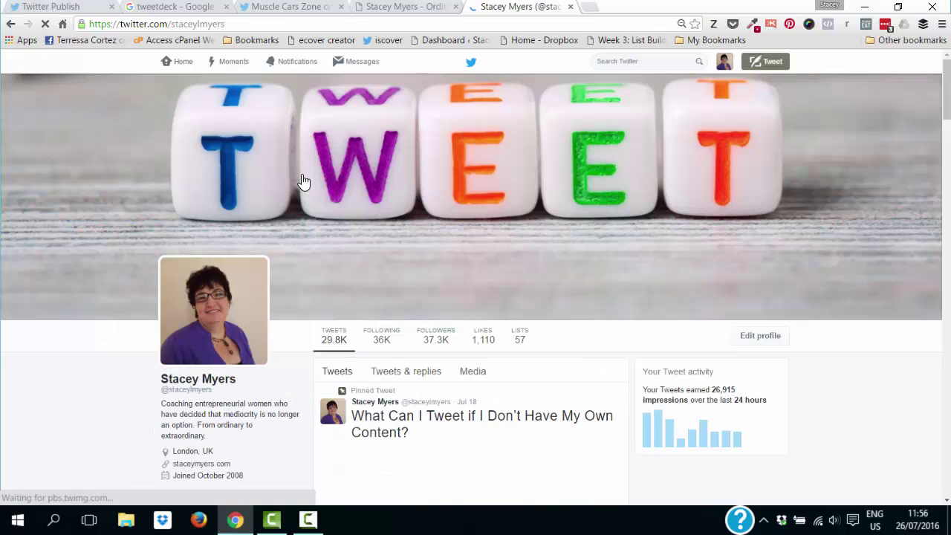
{"action": "left_click", "coordinate": [483, 340]}
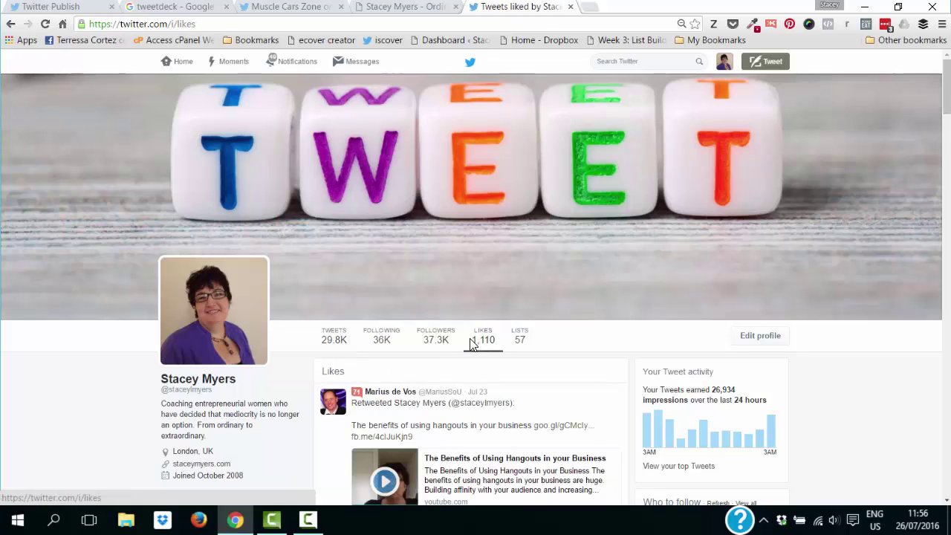
{"action": "left_click", "coordinate": [90, 24]}
{"action": "key", "text": "ctrl+c"}
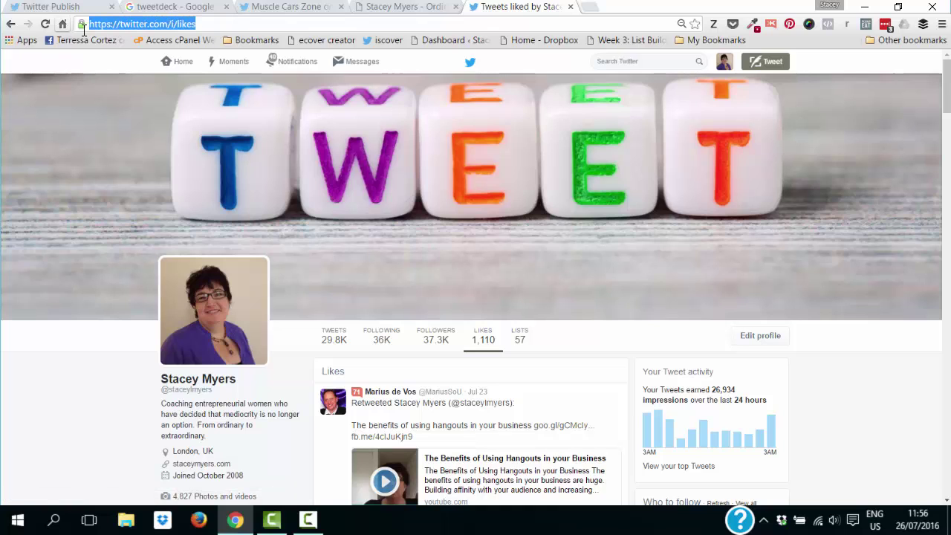
{"action": "left_click", "coordinate": [56, 7]}
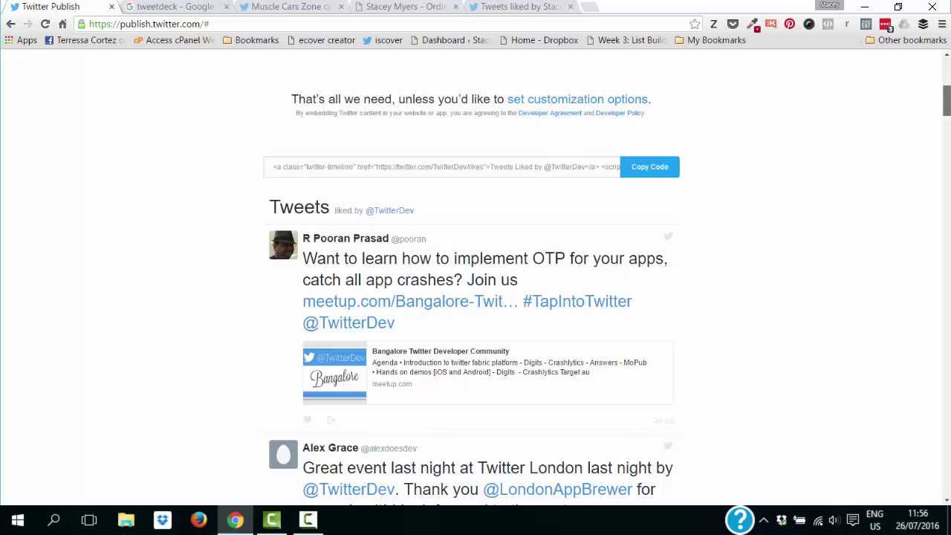
{"action": "left_click_drag", "start_coordinate": [948, 89], "coordinate": [947, 64]}
{"action": "key", "text": "ctrl+a"}
{"action": "key", "text": "ctrl+v"}
{"action": "key", "text": "Return"}
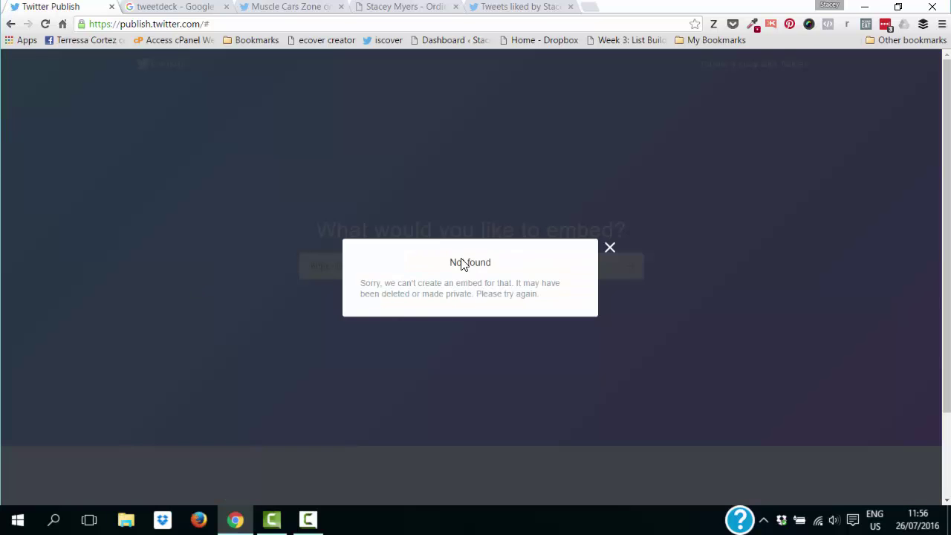
Replace the "i" in the likes URL with the account's own handle and generate the likes timeline embed
{"action": "left_click", "coordinate": [606, 246]}
{"action": "left_click", "coordinate": [382, 266]}
{"action": "type", "text": "staceylmyers/likes"}
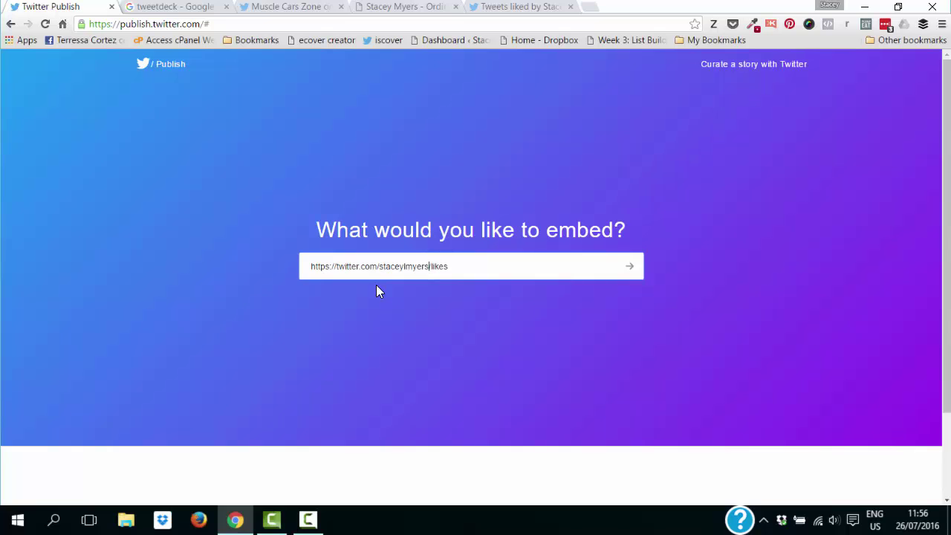
{"action": "key", "text": "Return"}
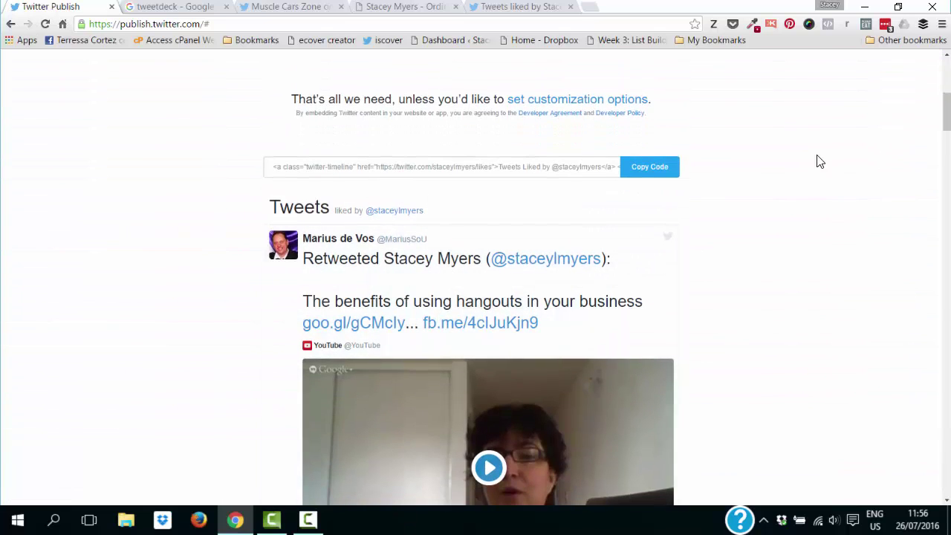
{"action": "left_click_drag", "start_coordinate": [946, 113], "coordinate": [889, 115]}
{"action": "left_click", "coordinate": [487, 268]}
{"action": "key", "text": "ctrl+a"}
{"action": "key", "text": "BackSpace"}
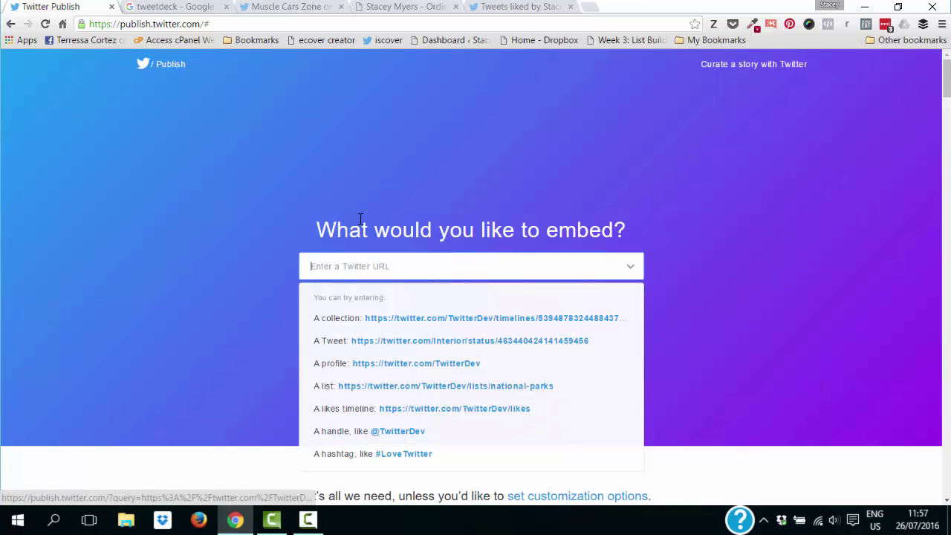
{"action": "type", "text": "@stacey"}
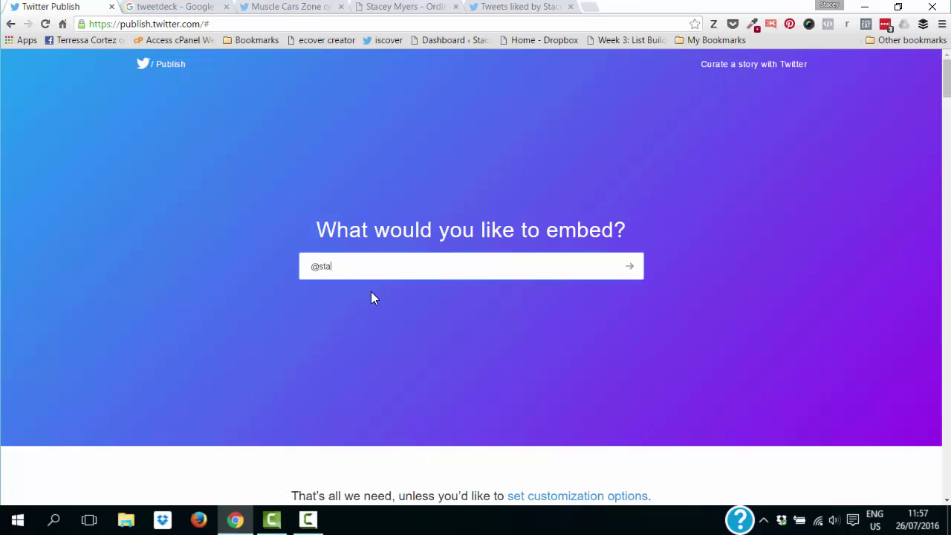
{"action": "type", "text": "lmyers"}
{"action": "key", "text": "Return"}
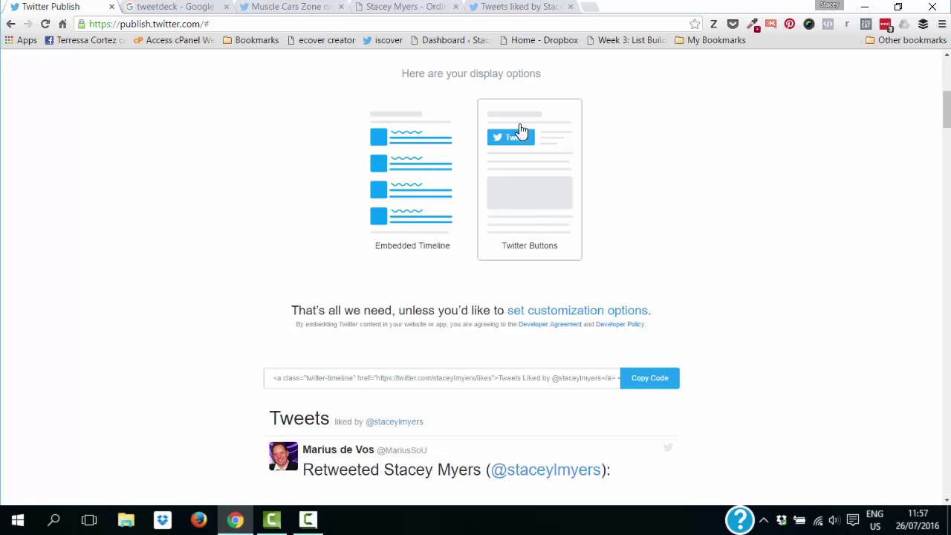
Generate a Twitter Mention Button for the account's handle and test the button's pre-filled tweet window, closing it without posting
{"action": "left_click", "coordinate": [514, 157]}
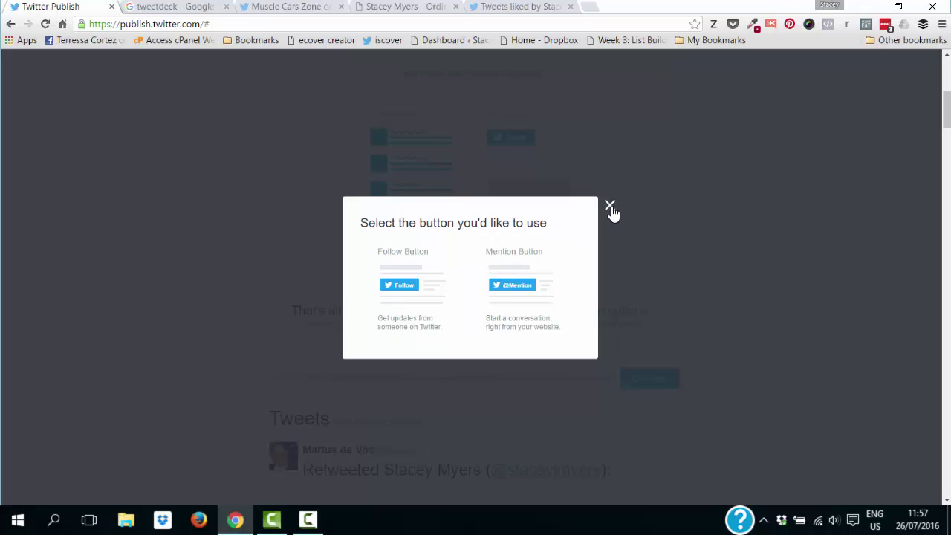
{"action": "left_click", "coordinate": [509, 263]}
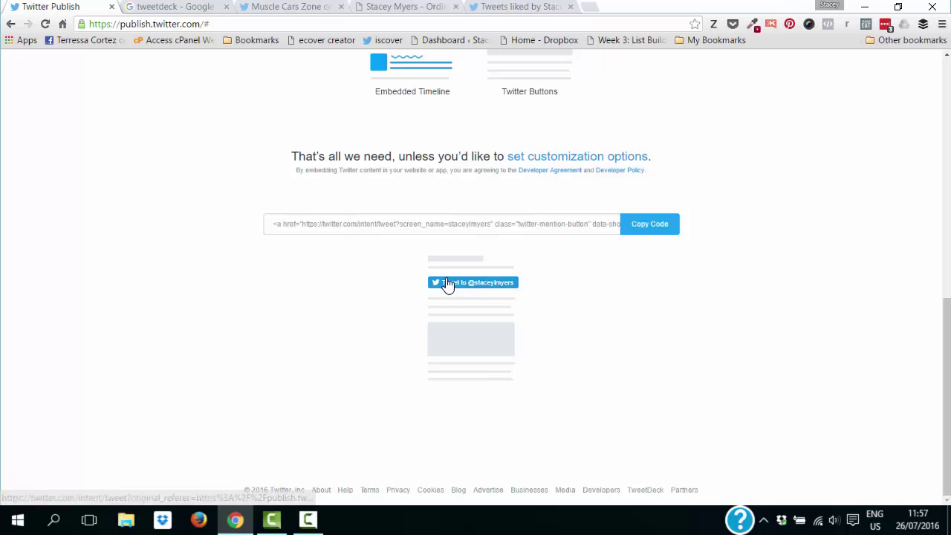
{"action": "left_click", "coordinate": [477, 285]}
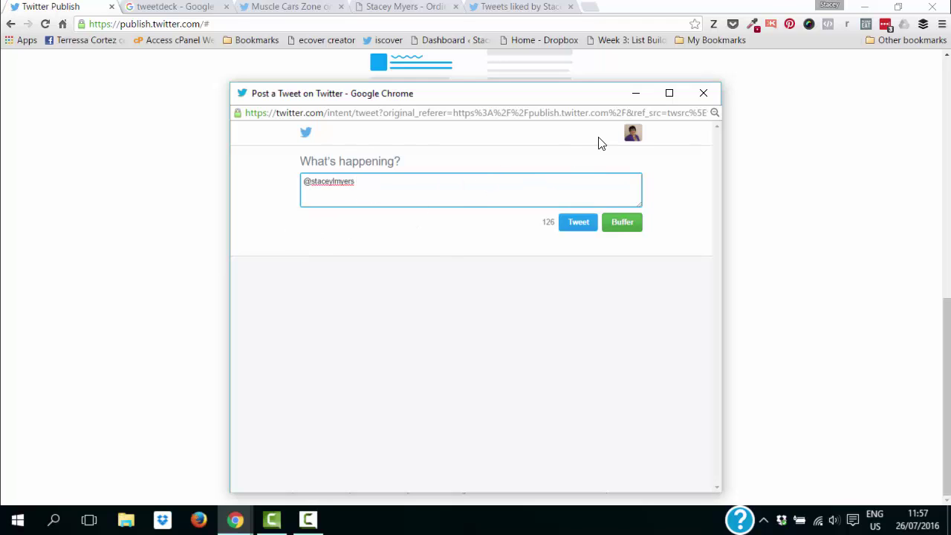
{"action": "key", "text": "ctrl+w"}
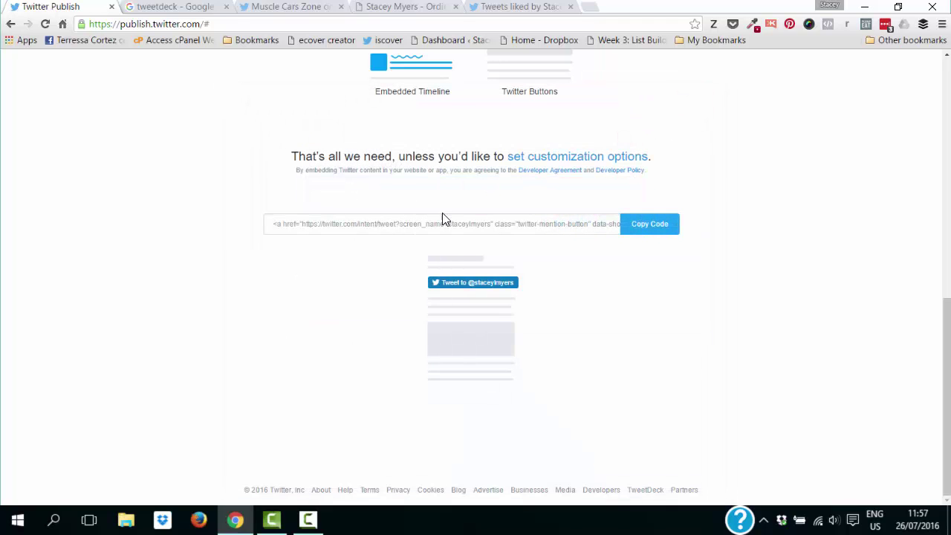
Replace the handle with the sample hashtag #LoveTwitter to generate the Tweet hashtag button code
{"action": "scroll", "coordinate": [949, 263], "scroll_direction": "up", "scroll_amount": 5}
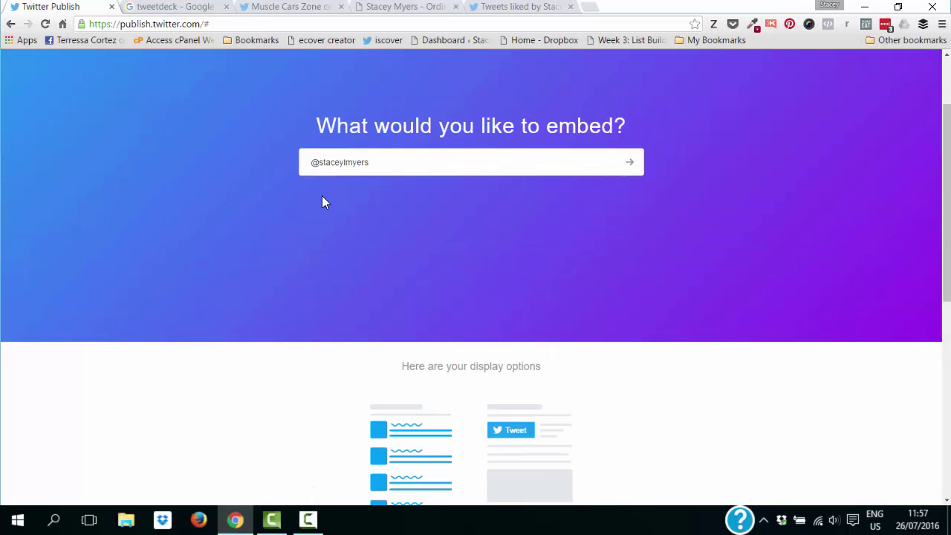
{"action": "triple_click", "coordinate": [373, 161]}
{"action": "key", "text": "BackSpace"}
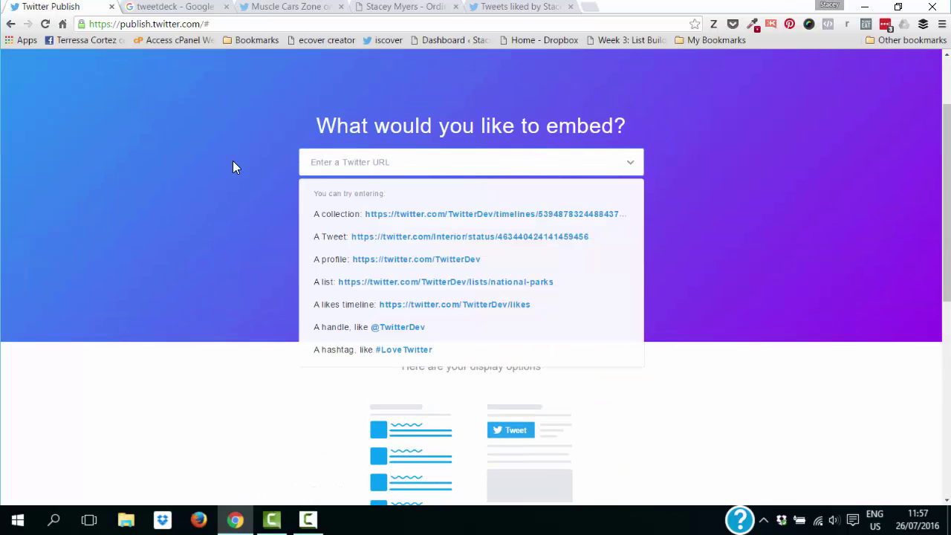
{"action": "left_click", "coordinate": [403, 349]}
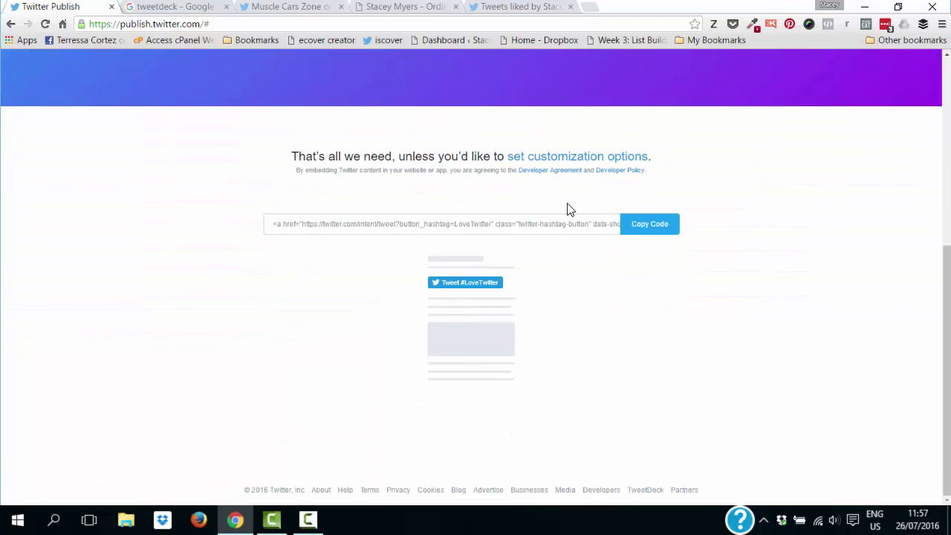
Test the #LoveTwitter hashtag button by entering sample text in its tweet window, and close it without posting
{"action": "left_click", "coordinate": [473, 289]}
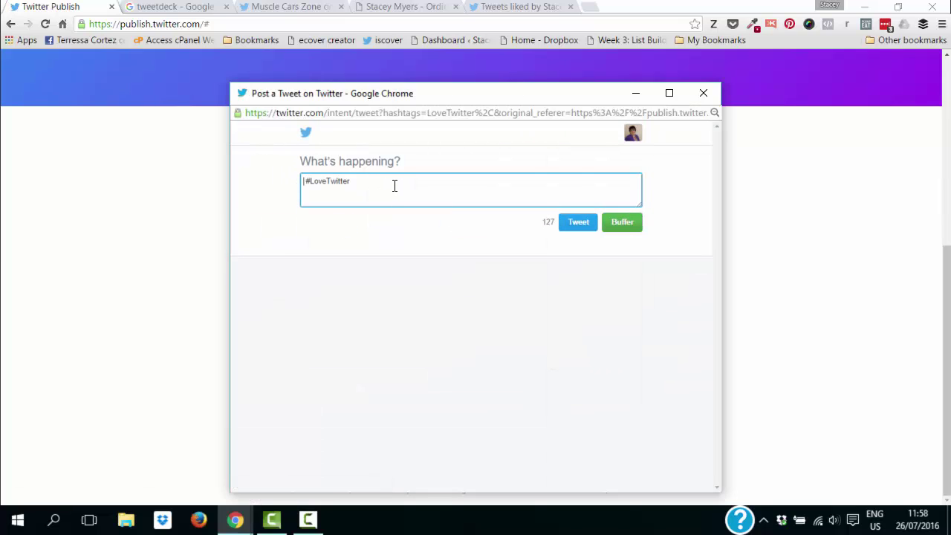
{"action": "type", "text": "klfj;askldjf;laskdjf"}
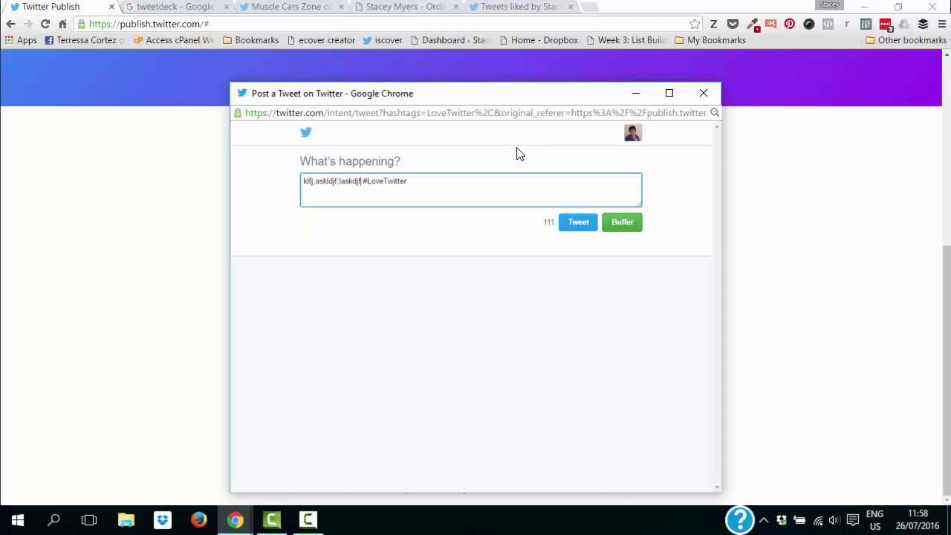
{"action": "left_click", "coordinate": [703, 94]}
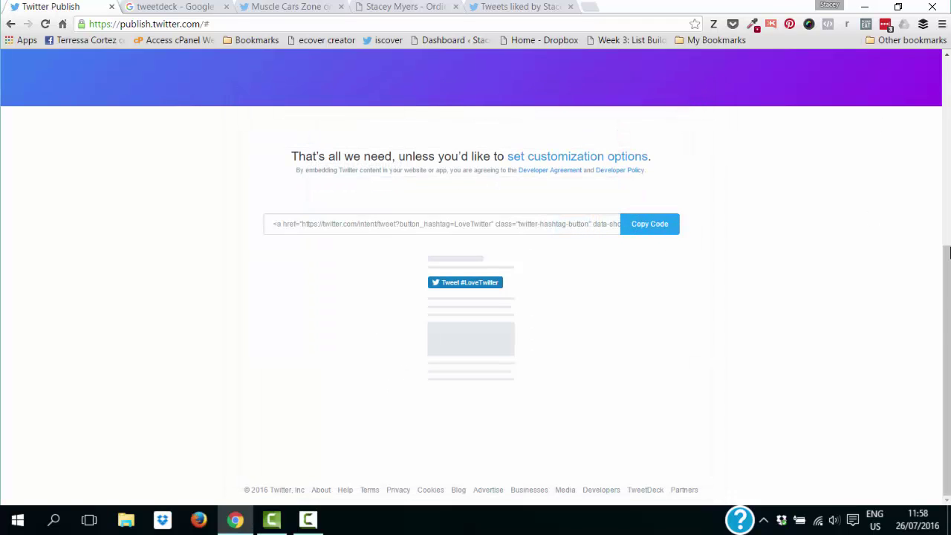
Clear #LoveTwitter from the embed field to bring back the list of example entries, including a collection
{"action": "left_click", "coordinate": [944, 197]}
{"action": "key", "text": "ctrl+a"}
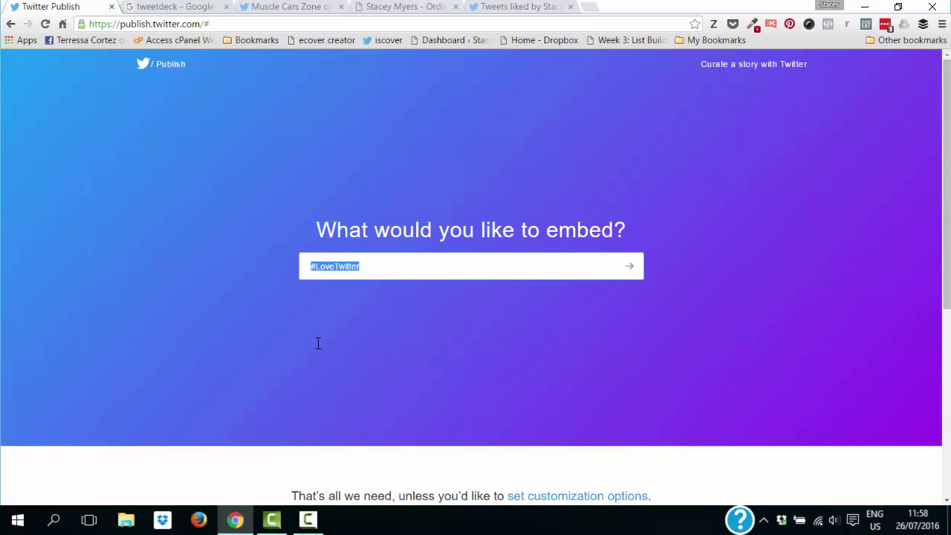
{"action": "key", "text": "BackSpace"}
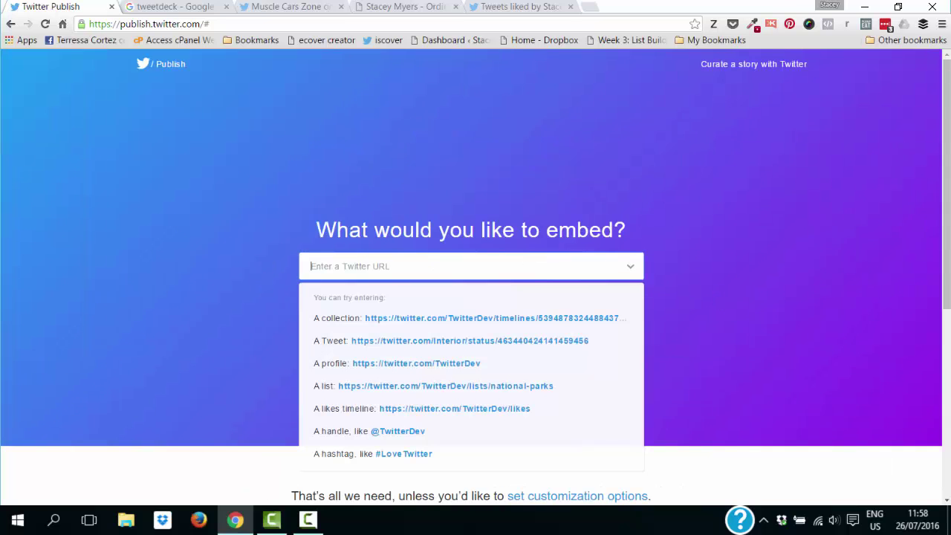
{"action": "scroll", "coordinate": [470, 215], "scroll_direction": "down", "scroll_amount": 2}
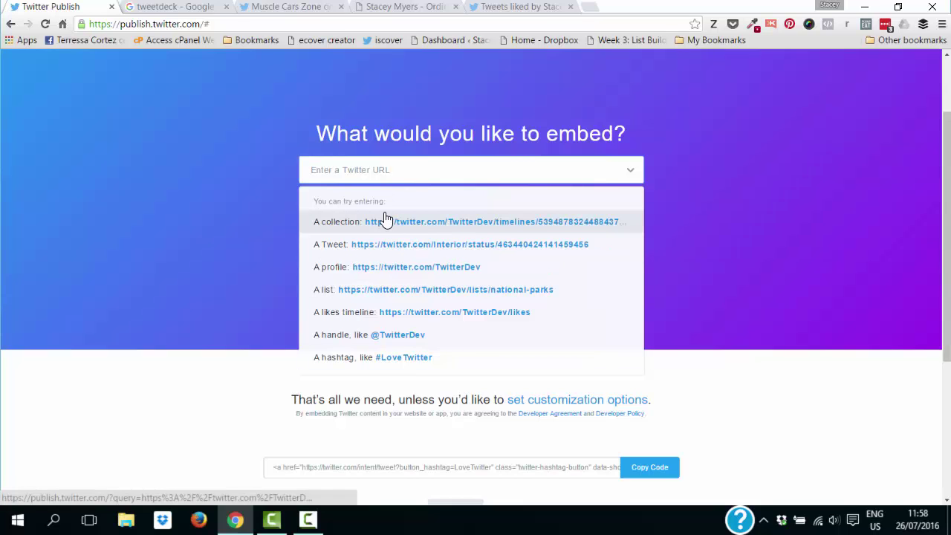
Switch to the Google results, open TweetDeck, dismiss the MySpeed window and examine the existing collection column of San Diego Zoo tweets
{"action": "left_click", "coordinate": [183, 7]}
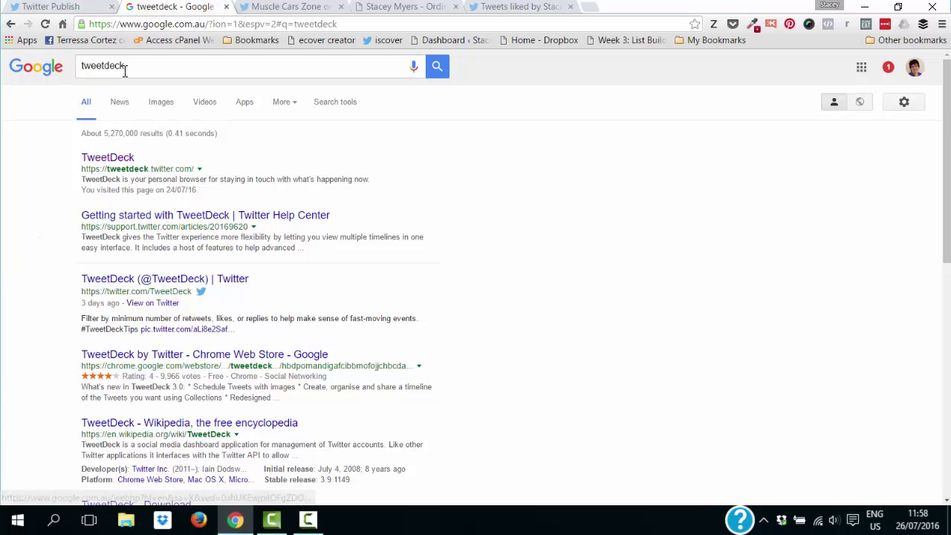
{"action": "left_click", "coordinate": [113, 156]}
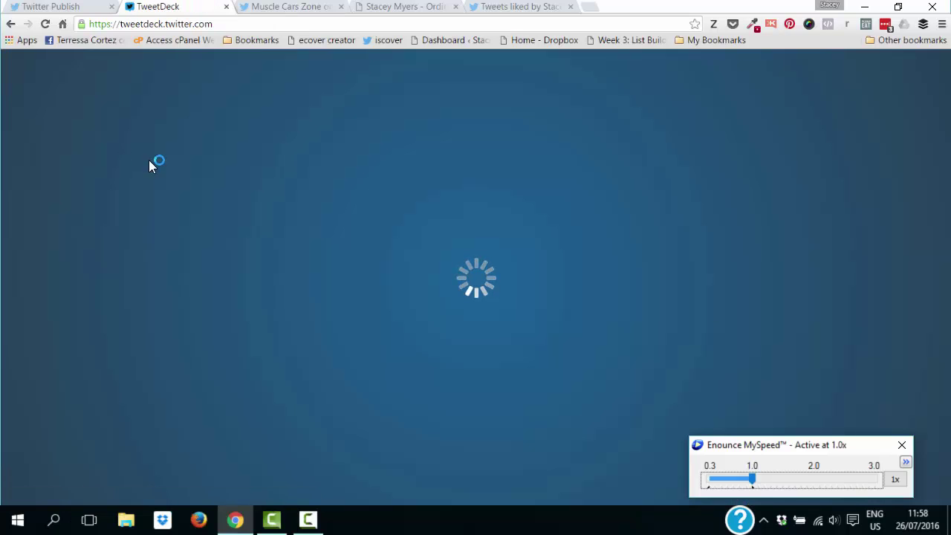
{"action": "left_click", "coordinate": [902, 444]}
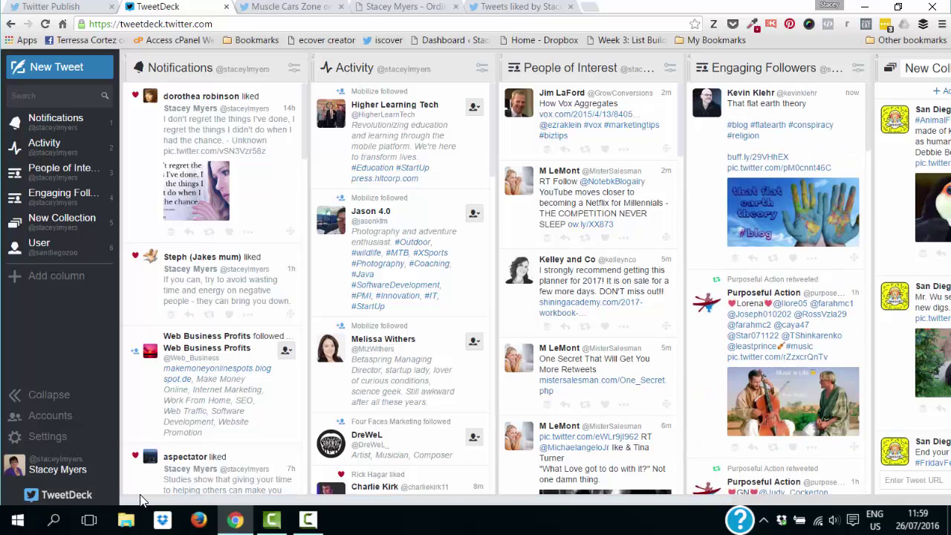
{"action": "left_click_drag", "start_coordinate": [159, 505], "coordinate": [433, 504]}
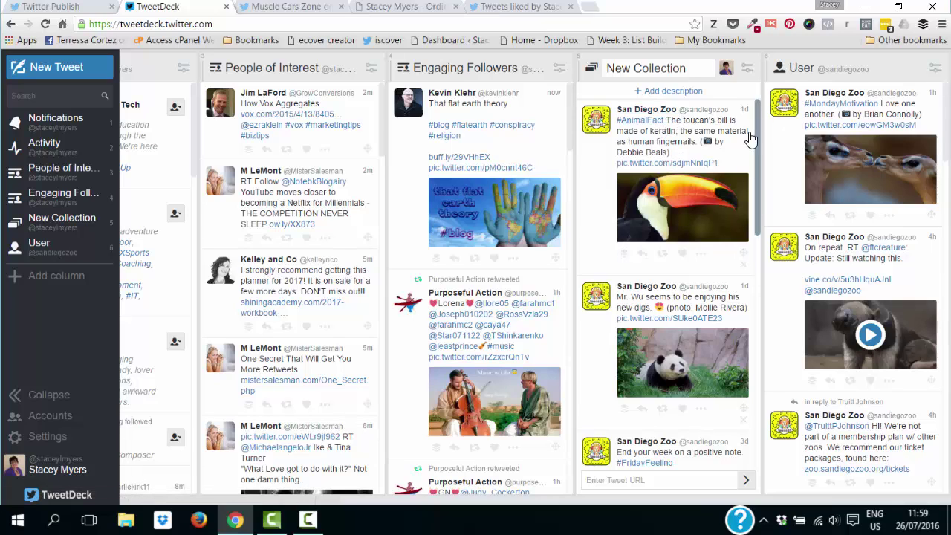
{"action": "left_click_drag", "start_coordinate": [758, 127], "coordinate": [762, 89]}
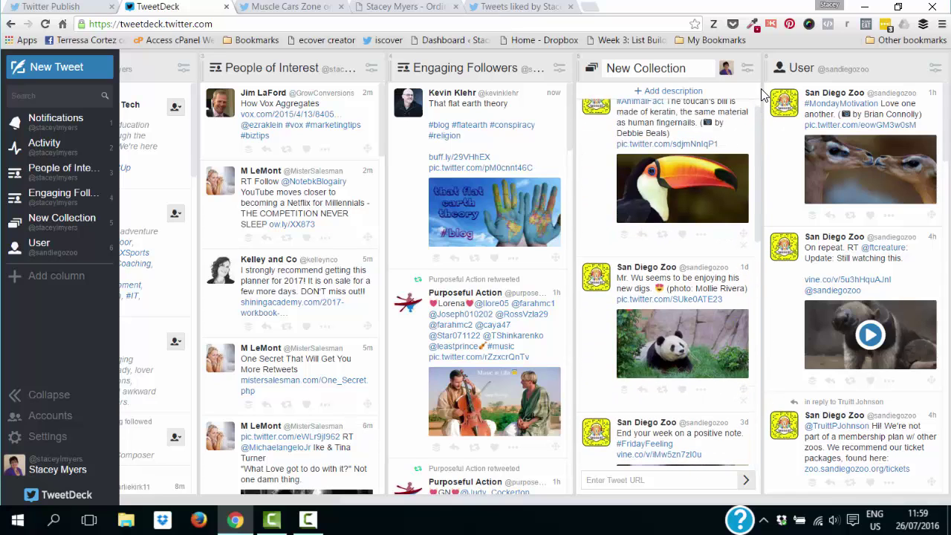
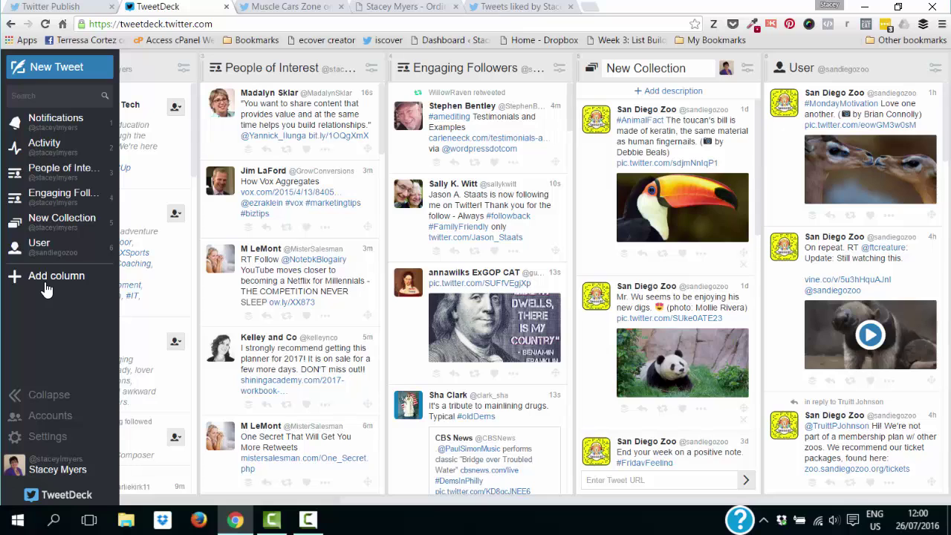
Add a User column for the account's own tweets and close the column dialog
{"action": "left_click", "coordinate": [44, 279]}
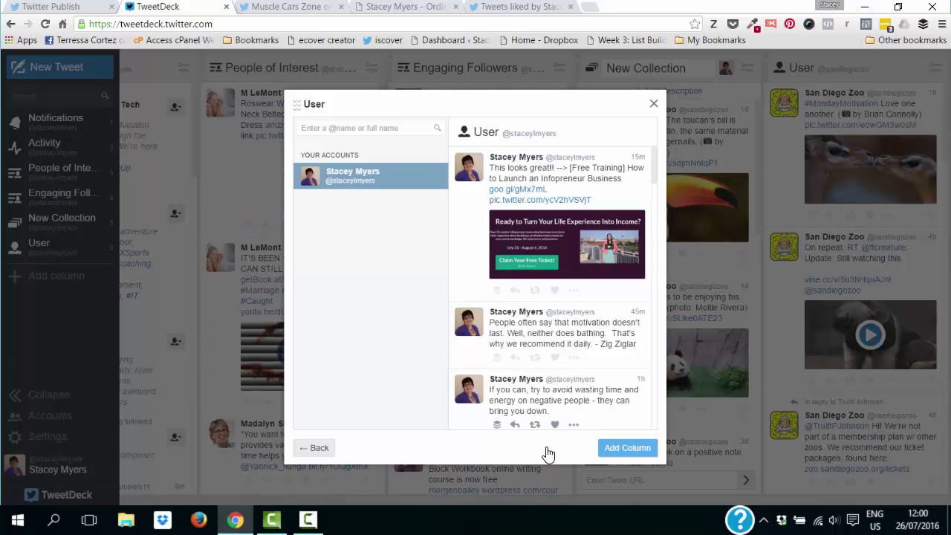
{"action": "left_click", "coordinate": [627, 447]}
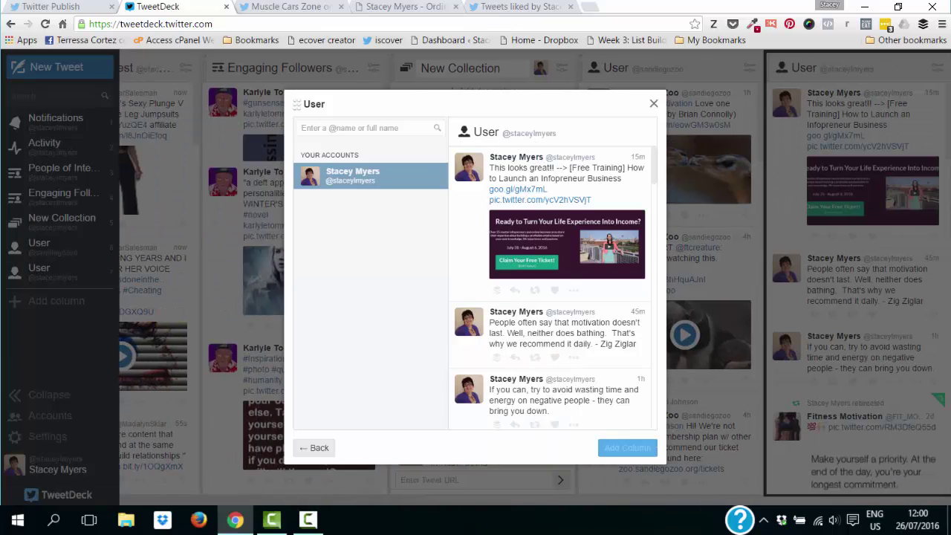
{"action": "left_click", "coordinate": [653, 103]}
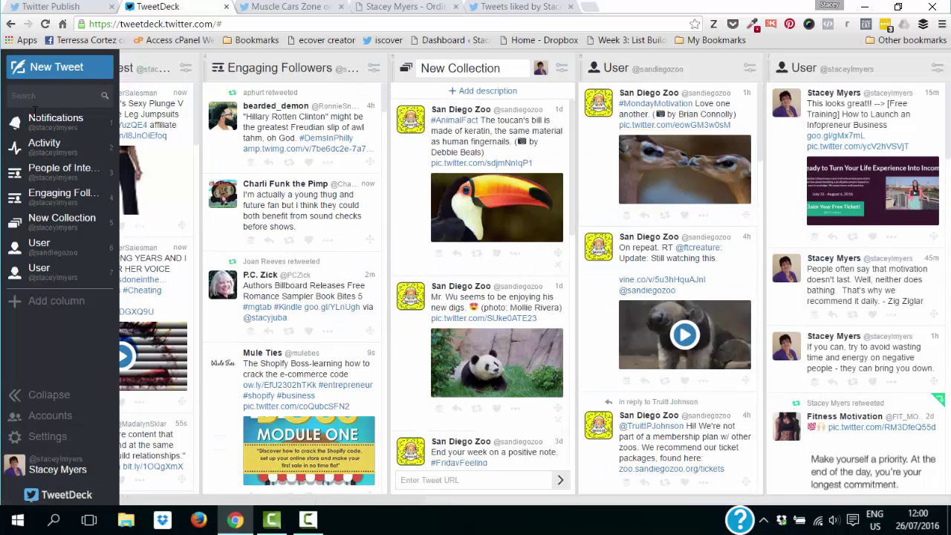
Create a new collection in its own column and look through the tweets of the existing collection
{"action": "left_click", "coordinate": [45, 305]}
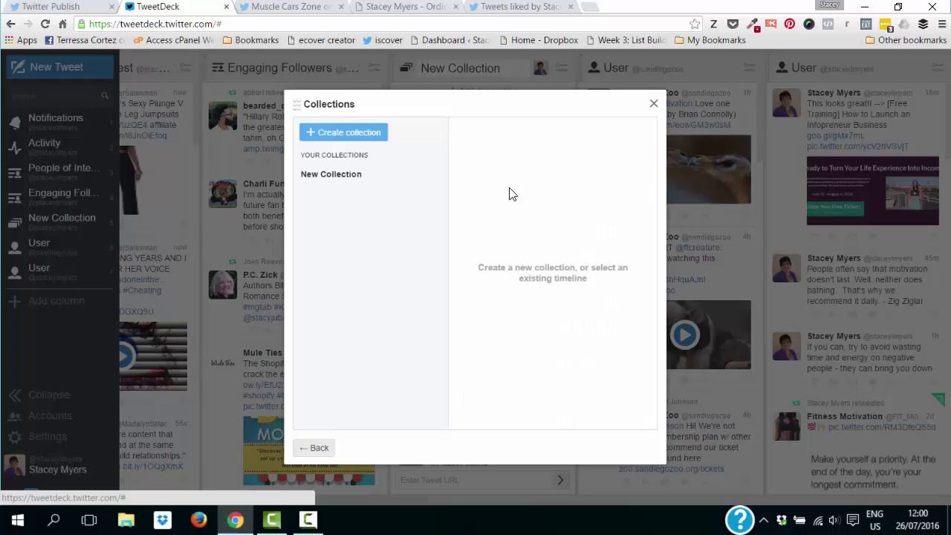
{"action": "left_click", "coordinate": [339, 141]}
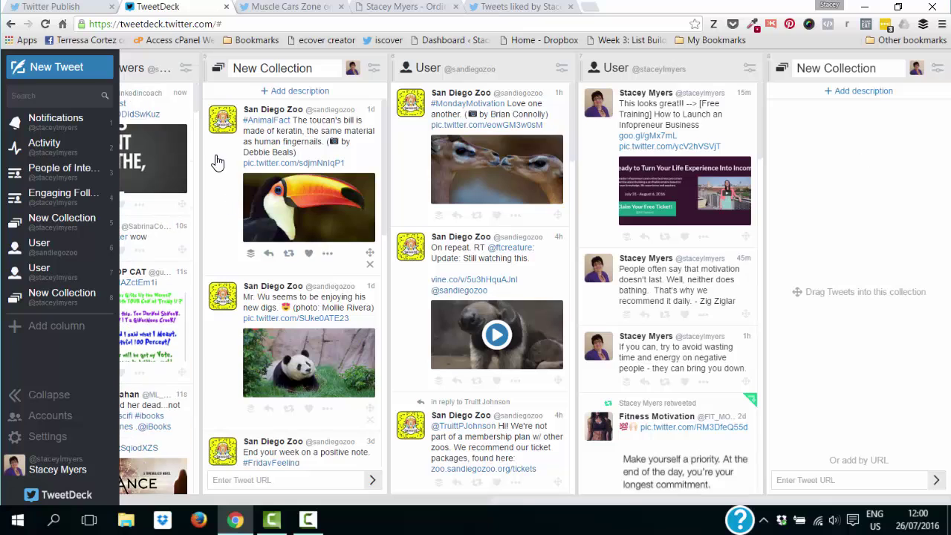
{"action": "scroll", "coordinate": [382, 111], "scroll_direction": "down", "scroll_amount": 5}
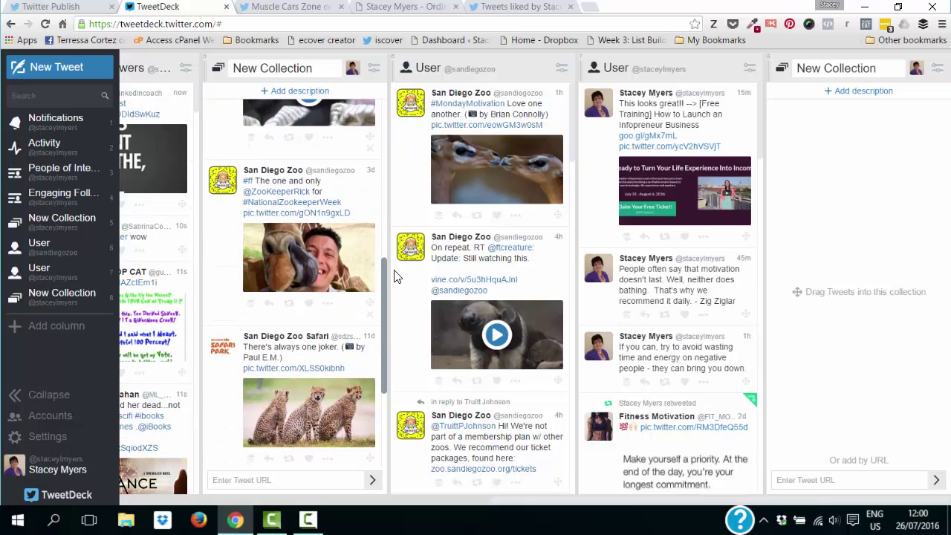
{"action": "scroll", "coordinate": [382, 170], "scroll_direction": "up", "scroll_amount": 5}
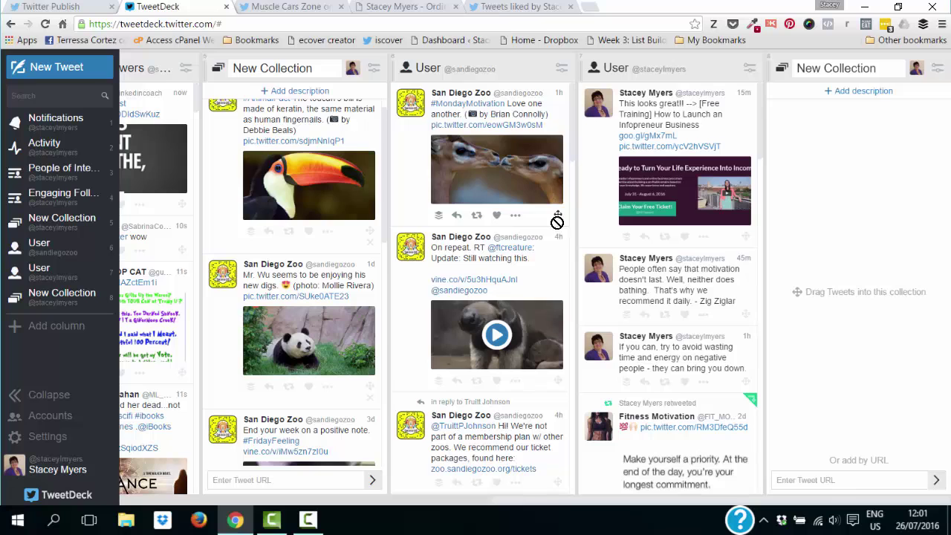
Add San Diego Zoo's #MondayMotivation, "On repeat" video and #AnimalFact toucan tweets to the new empty collection
{"action": "left_click_drag", "start_coordinate": [556, 221], "coordinate": [856, 268]}
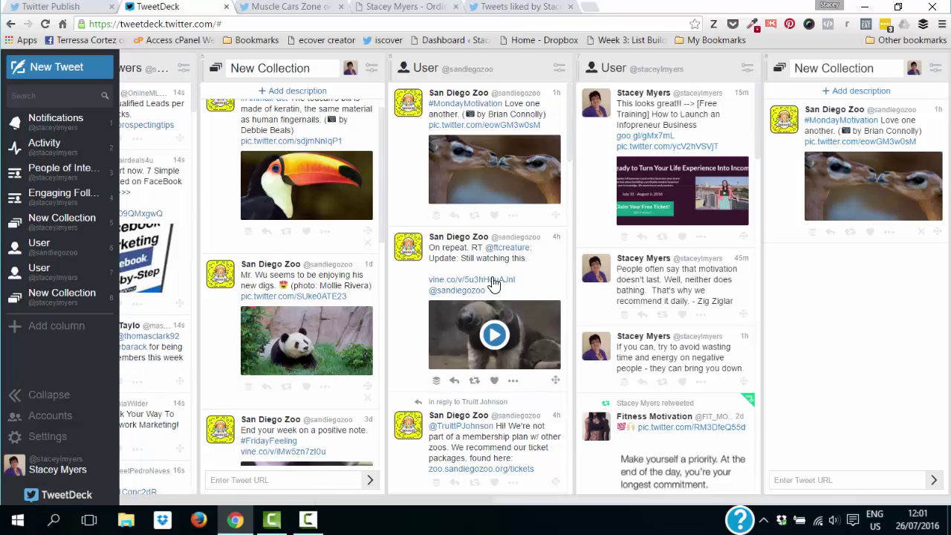
{"action": "left_click_drag", "start_coordinate": [568, 107], "coordinate": [570, 135]}
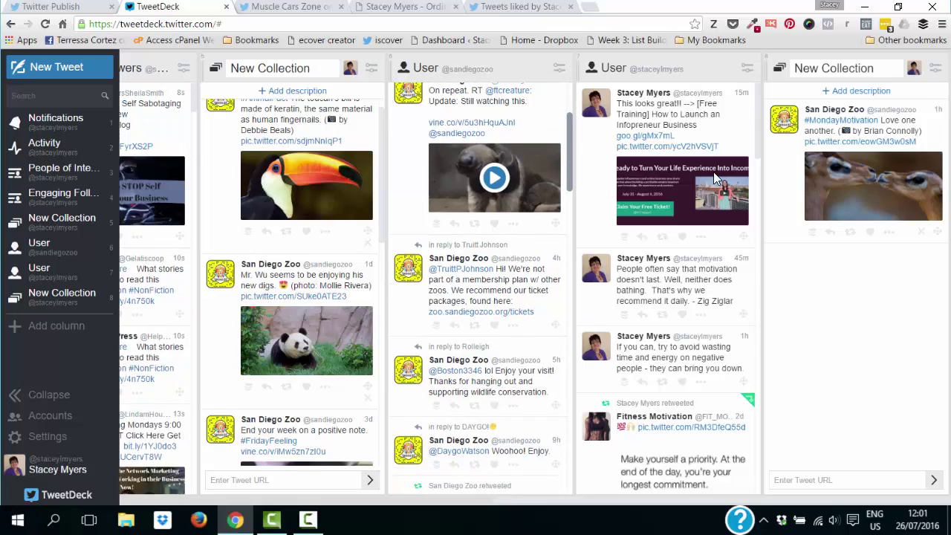
{"action": "left_click_drag", "start_coordinate": [555, 223], "coordinate": [928, 402]}
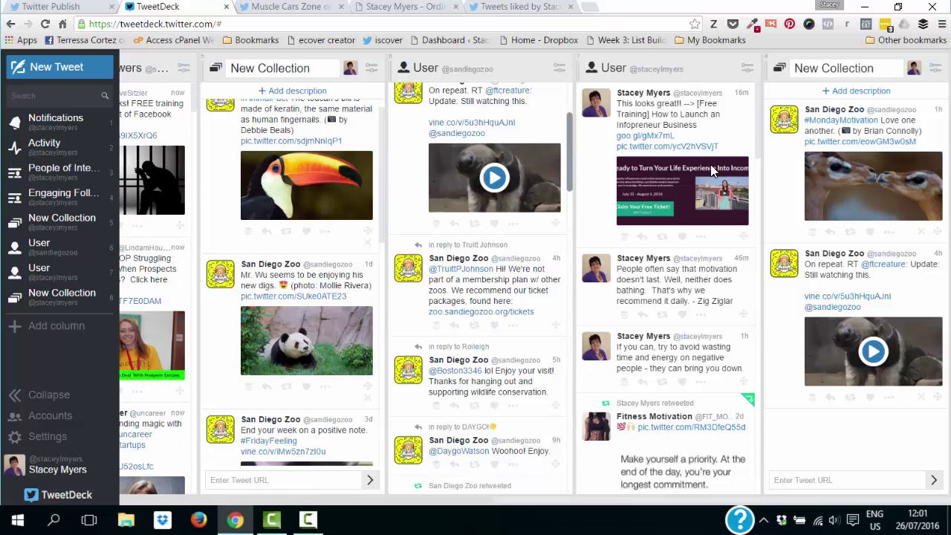
{"action": "scroll", "coordinate": [567, 185], "scroll_direction": "down", "scroll_amount": 4}
{"action": "left_click_drag", "start_coordinate": [567, 188], "coordinate": [855, 422]}
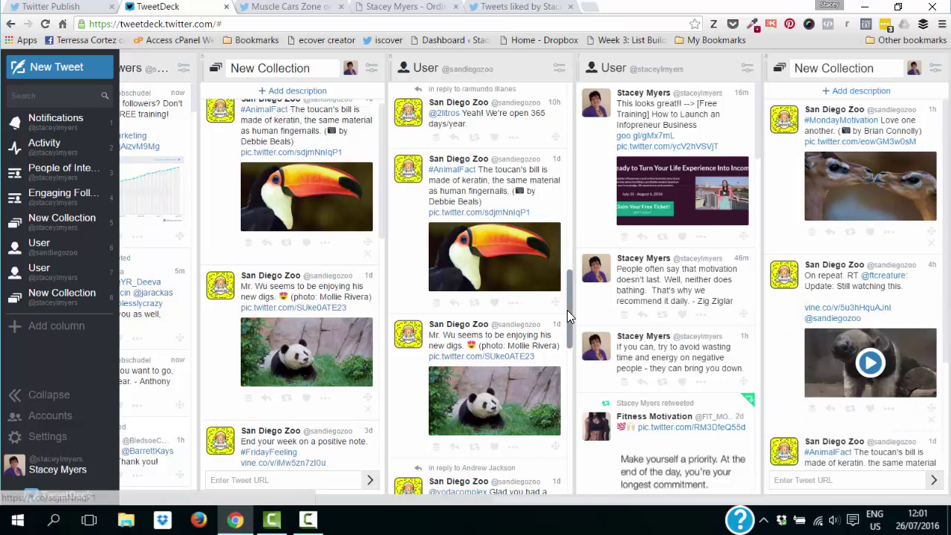
Add San Diego Zoo's Mr. Wu panda and Aisha orangutan tweets to the new collection
{"action": "left_click_drag", "start_coordinate": [566, 310], "coordinate": [570, 353]}
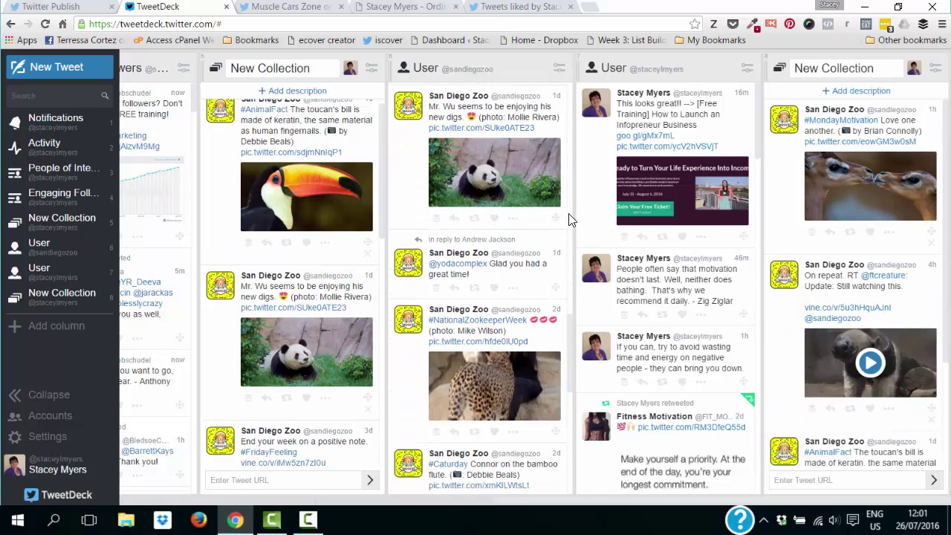
{"action": "left_click_drag", "start_coordinate": [556, 217], "coordinate": [928, 376]}
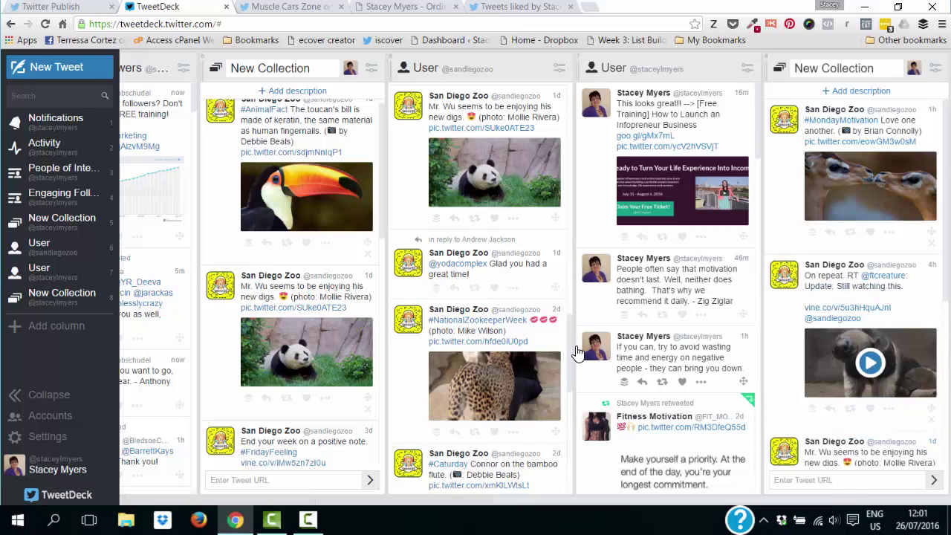
{"action": "scroll", "coordinate": [567, 326], "scroll_direction": "down", "scroll_amount": 8}
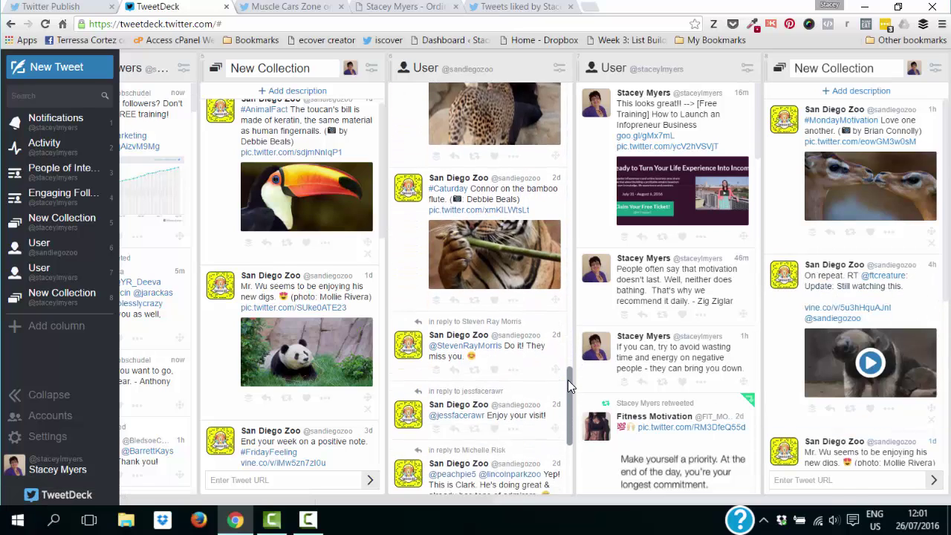
{"action": "scroll", "coordinate": [572, 286], "scroll_direction": "down", "scroll_amount": 4}
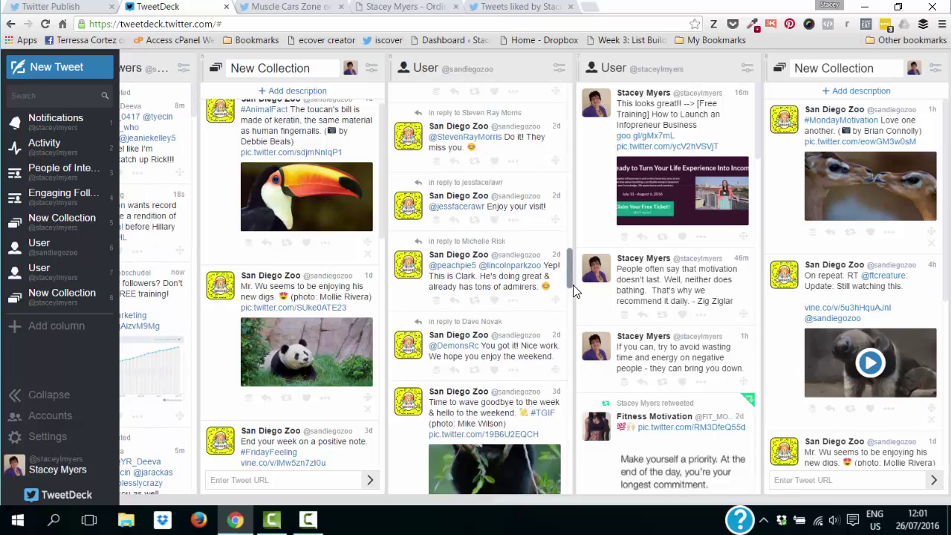
{"action": "left_click_drag", "start_coordinate": [574, 290], "coordinate": [579, 429]}
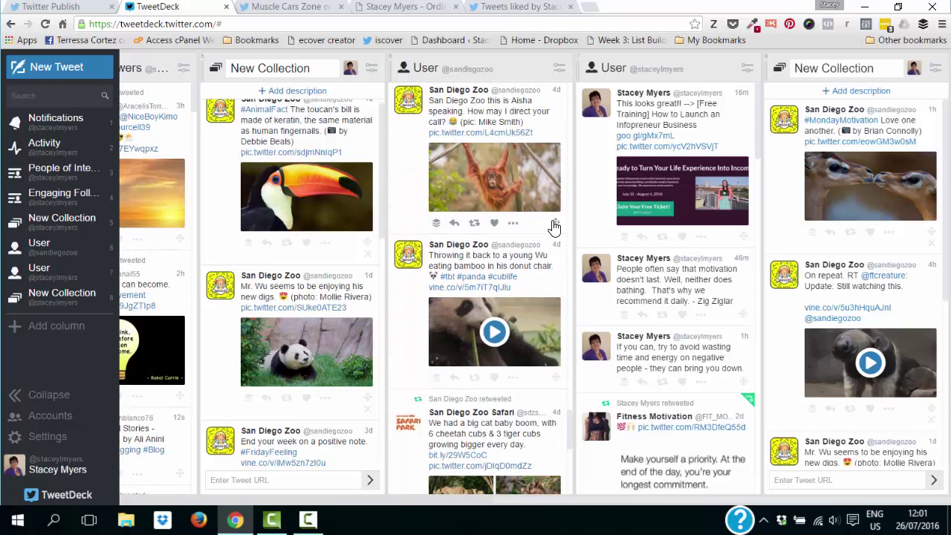
{"action": "left_click_drag", "start_coordinate": [555, 224], "coordinate": [925, 426]}
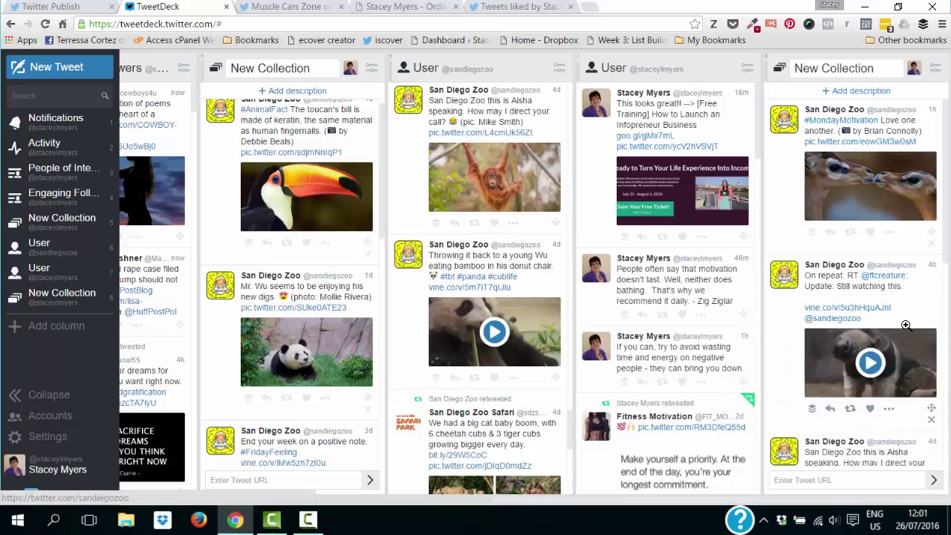
{"action": "left_click_drag", "start_coordinate": [947, 147], "coordinate": [942, 120]}
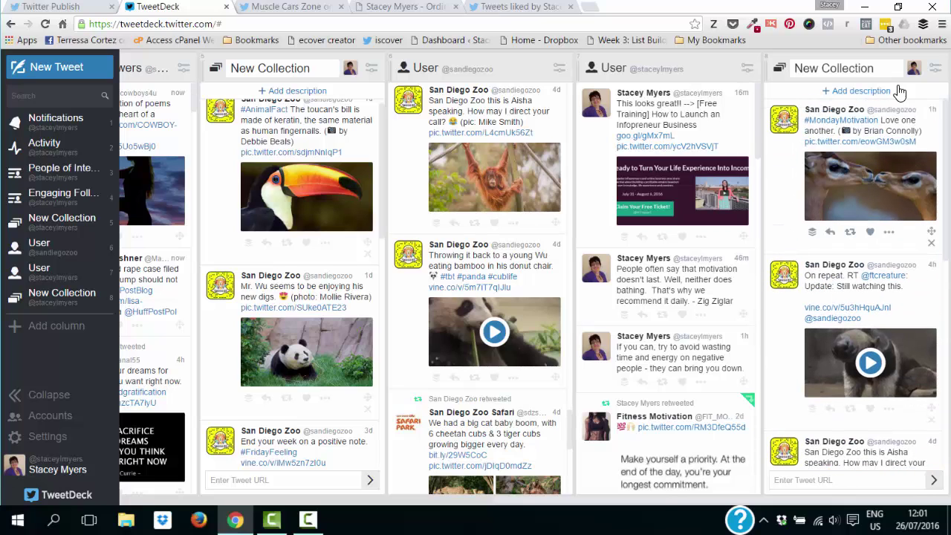
Share the new collection as an embed to open its display options in Twitter Publish
{"action": "left_click", "coordinate": [935, 67]}
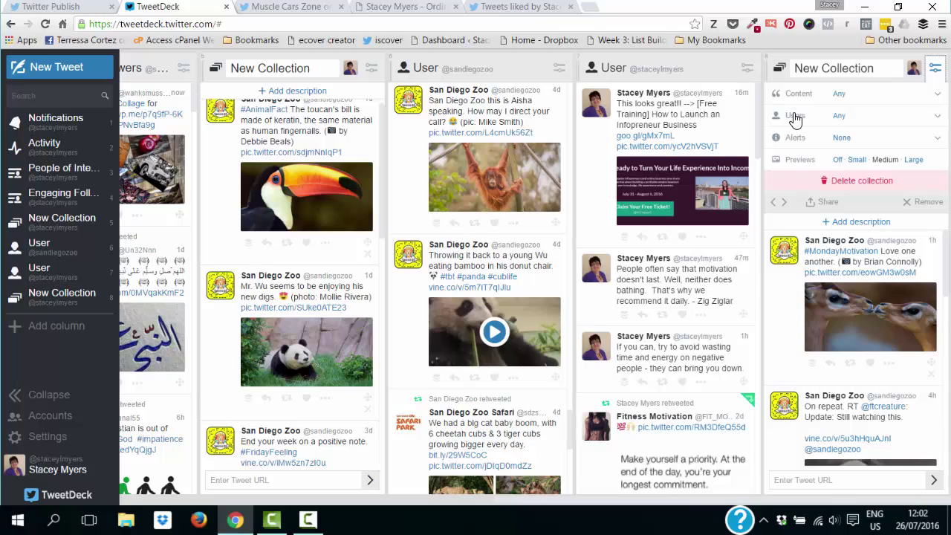
{"action": "left_click", "coordinate": [828, 202]}
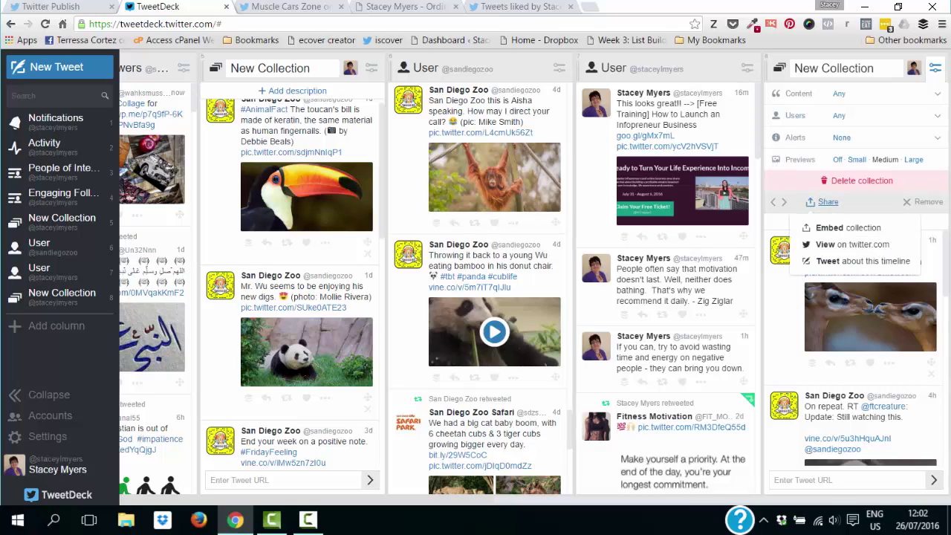
{"action": "left_click", "coordinate": [858, 233]}
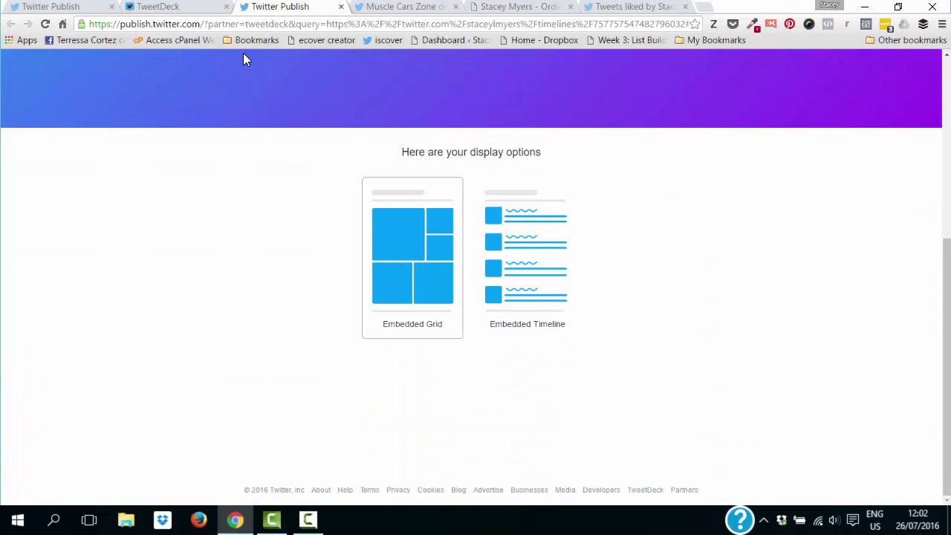
Return to TweetDeck, view the new collection on twitter.com, and look through its tweets
{"action": "left_click", "coordinate": [165, 6]}
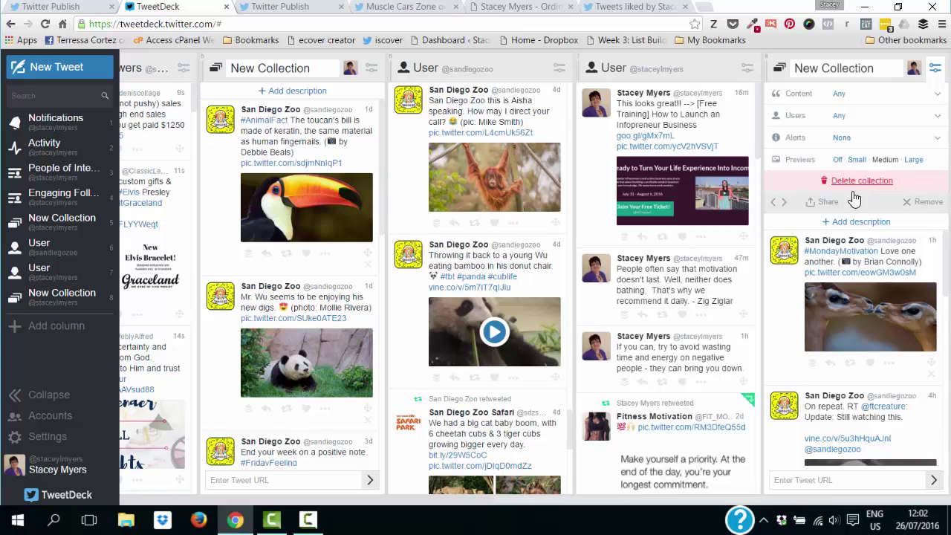
{"action": "left_click", "coordinate": [826, 201]}
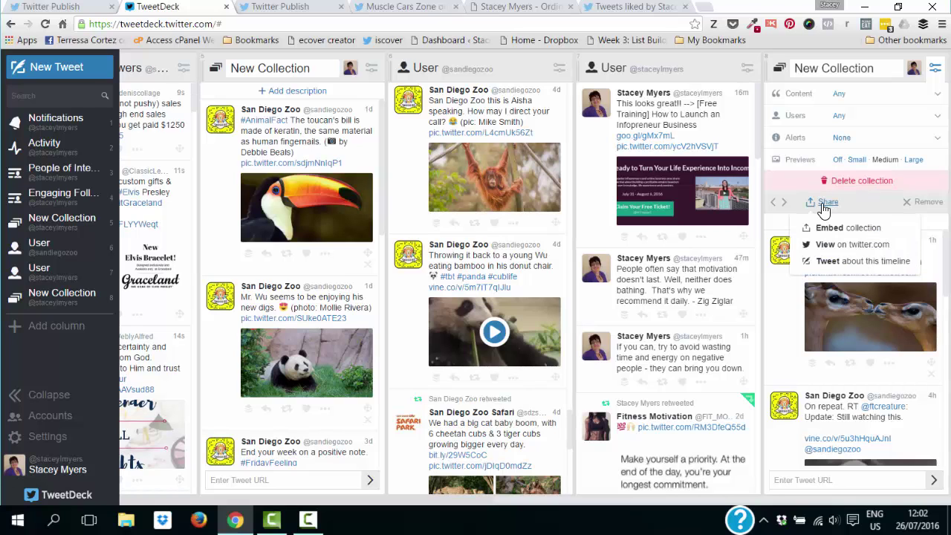
{"action": "left_click", "coordinate": [851, 246]}
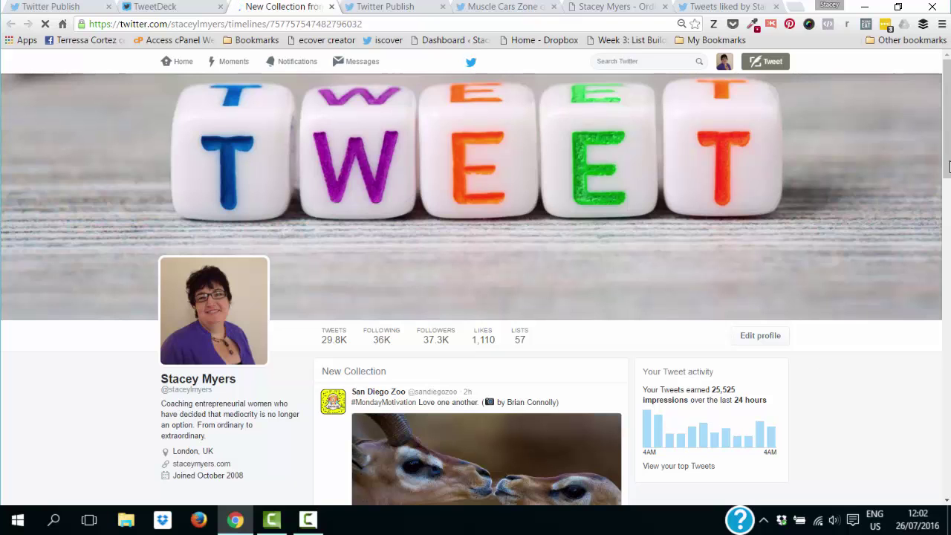
{"action": "scroll", "coordinate": [949, 166], "scroll_direction": "down", "scroll_amount": 12}
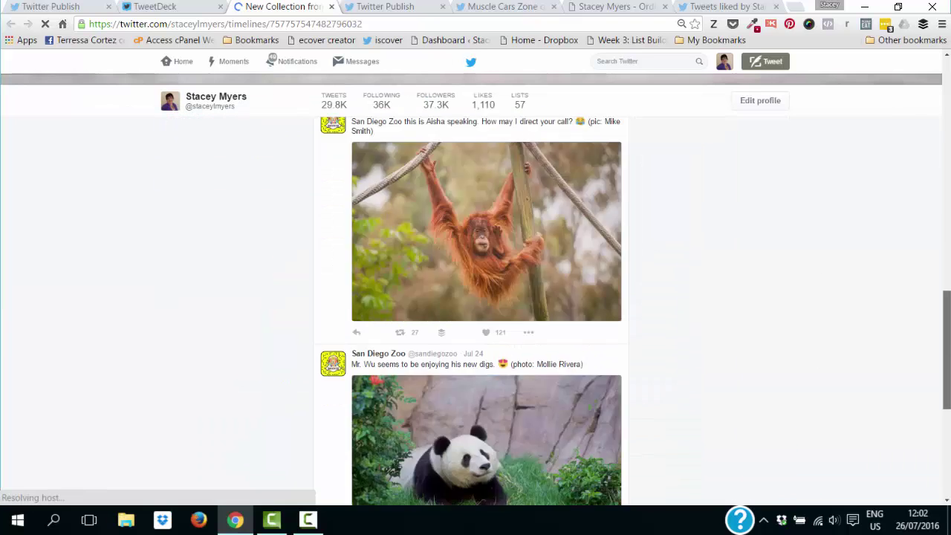
{"action": "scroll", "coordinate": [948, 167], "scroll_direction": "down", "scroll_amount": 5}
{"action": "key", "text": "Home"}
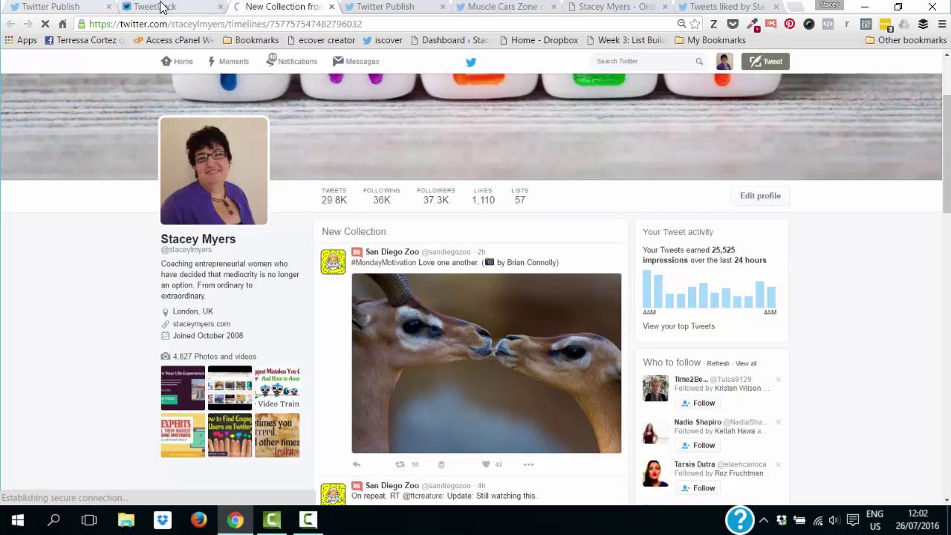
Start a TweetDeck tweet about the new collection's timeline and check the collection's page on twitter.com
{"action": "left_click", "coordinate": [138, 7]}
{"action": "left_click", "coordinate": [819, 211]}
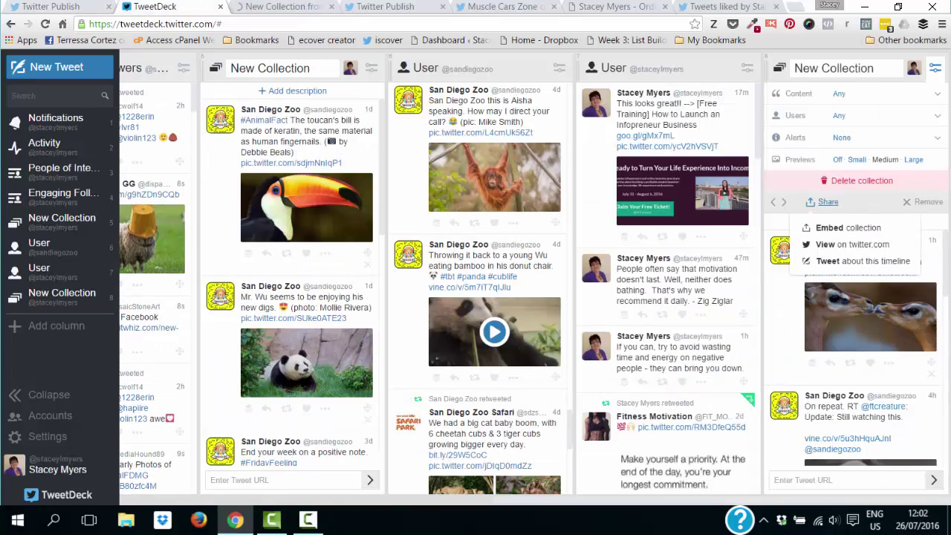
{"action": "left_click", "coordinate": [841, 263]}
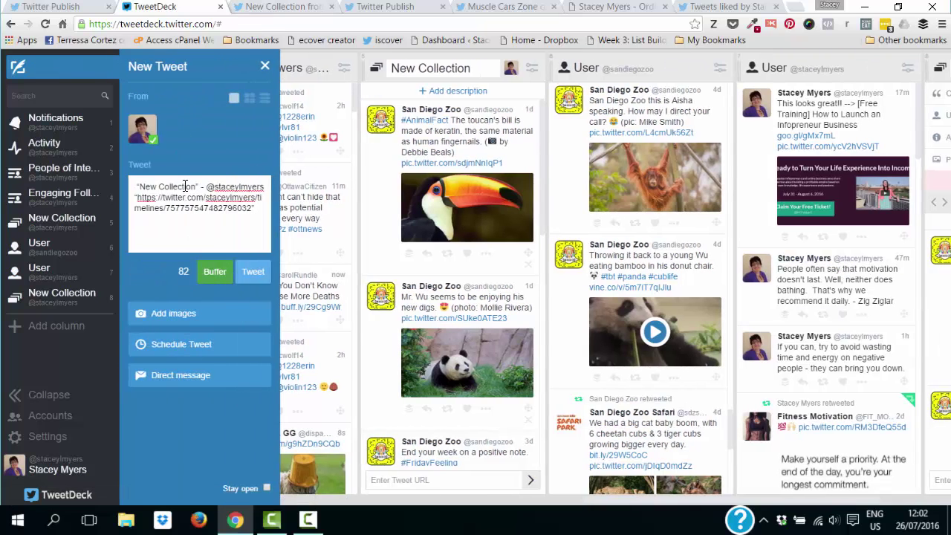
{"action": "left_click", "coordinate": [298, 6]}
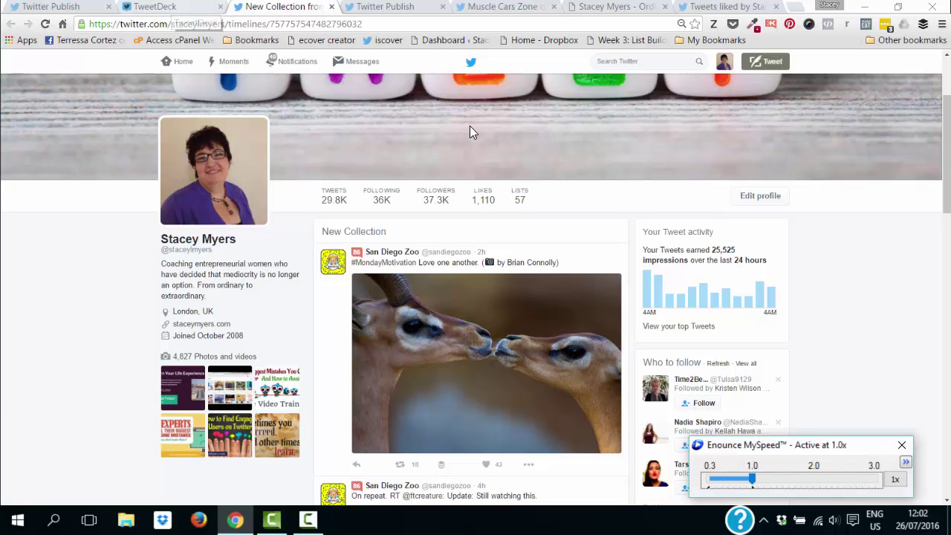
{"action": "left_click", "coordinate": [179, 6]}
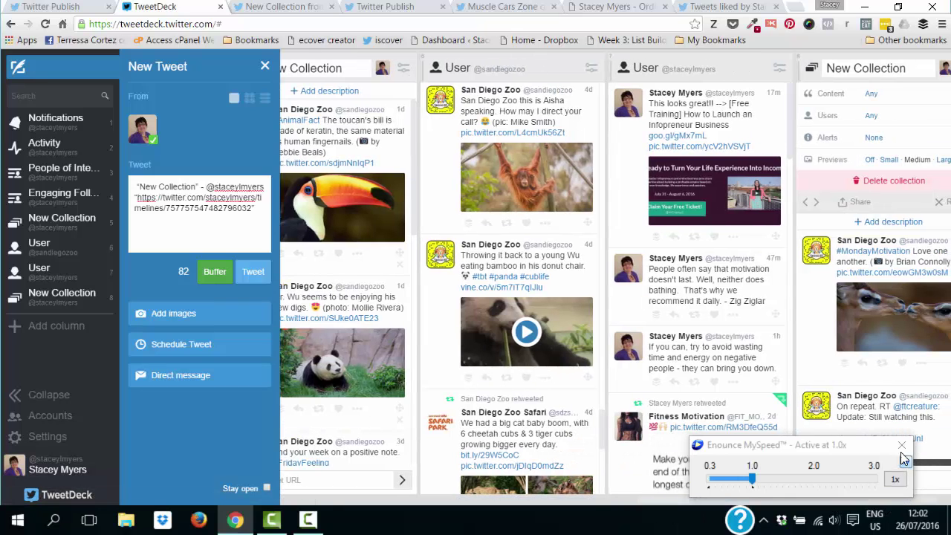
View the new collection on twitter.com, copy its URL, and use it in Twitter Publish to generate an Embedded Grid
{"action": "left_click", "coordinate": [858, 207]}
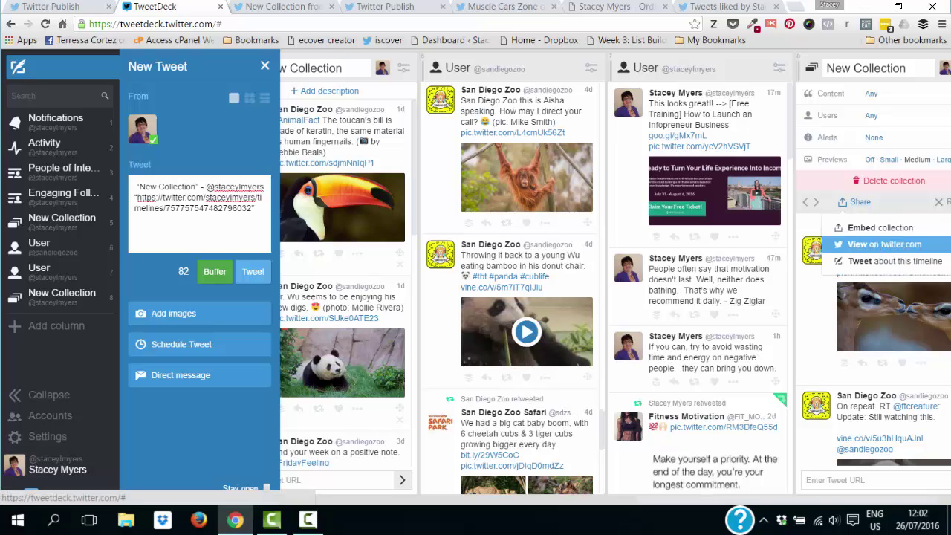
{"action": "left_click", "coordinate": [884, 244]}
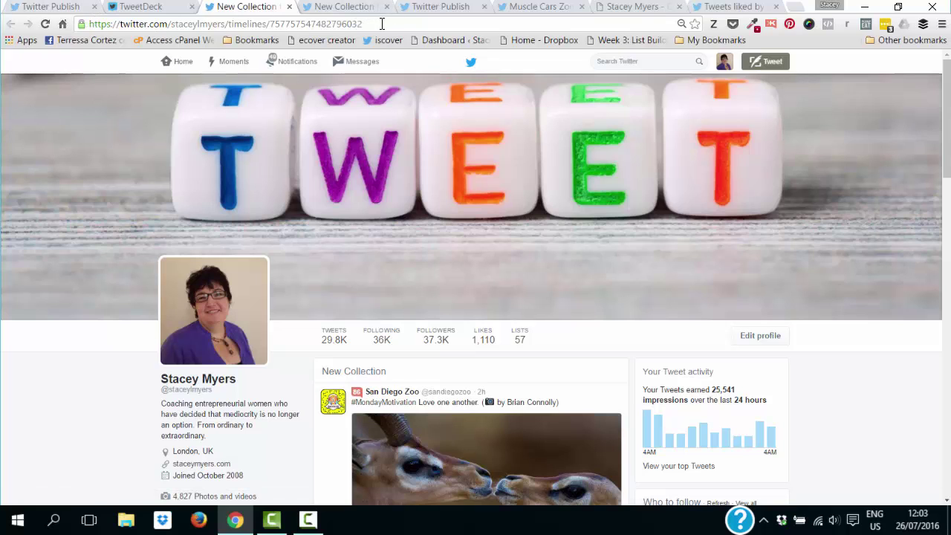
{"action": "left_click_drag", "start_coordinate": [347, 27], "coordinate": [117, 24]}
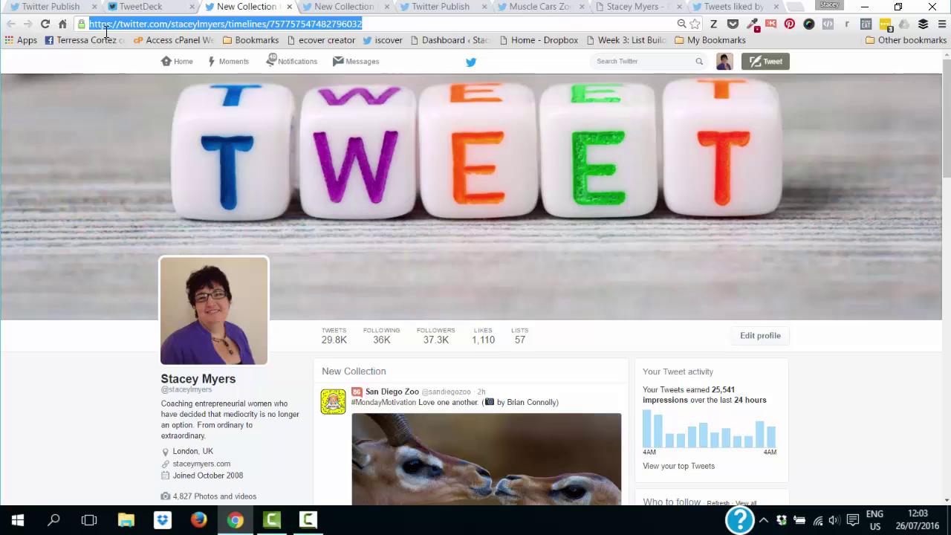
{"action": "left_click", "coordinate": [46, 10]}
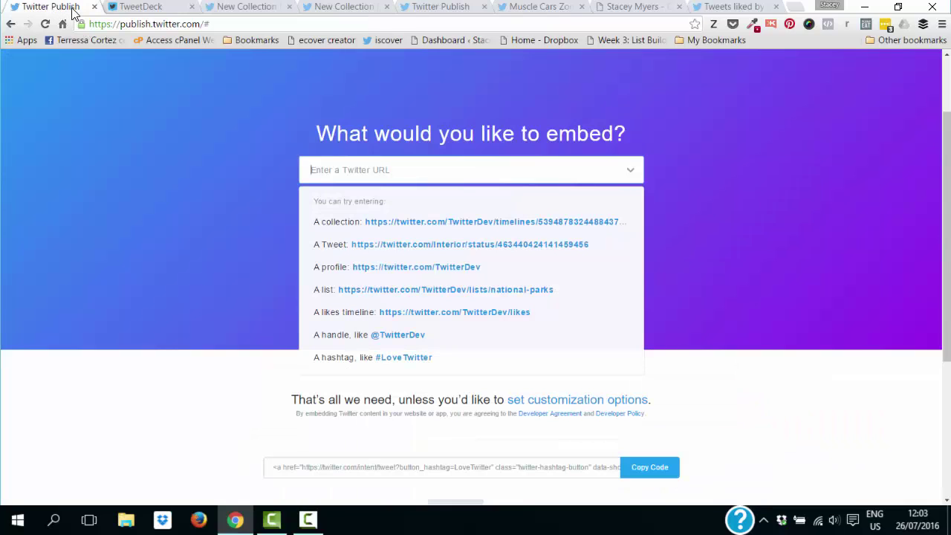
{"action": "key", "text": "ctrl+v"}
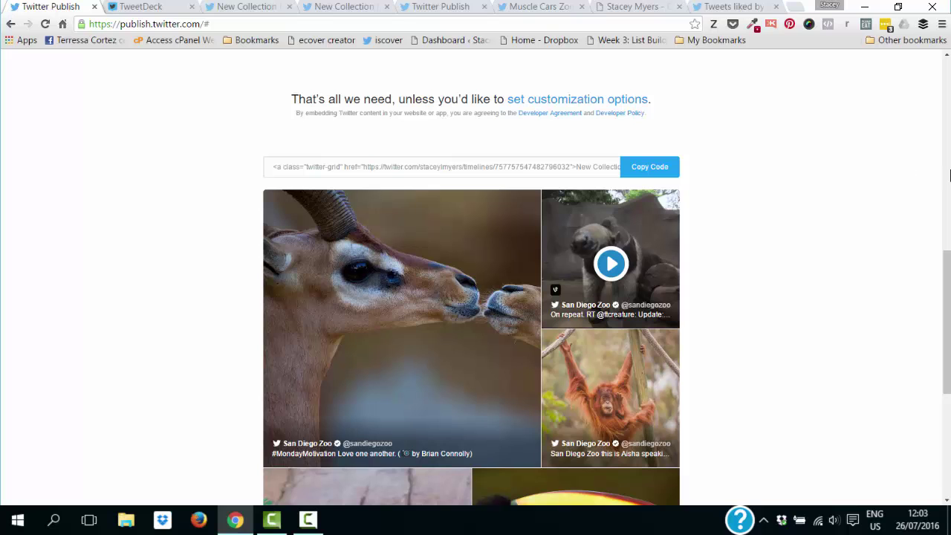
Look through the embedded grid preview and play San Diego Zoo's "On repeat" video in it
{"action": "left_click_drag", "start_coordinate": [948, 261], "coordinate": [947, 384]}
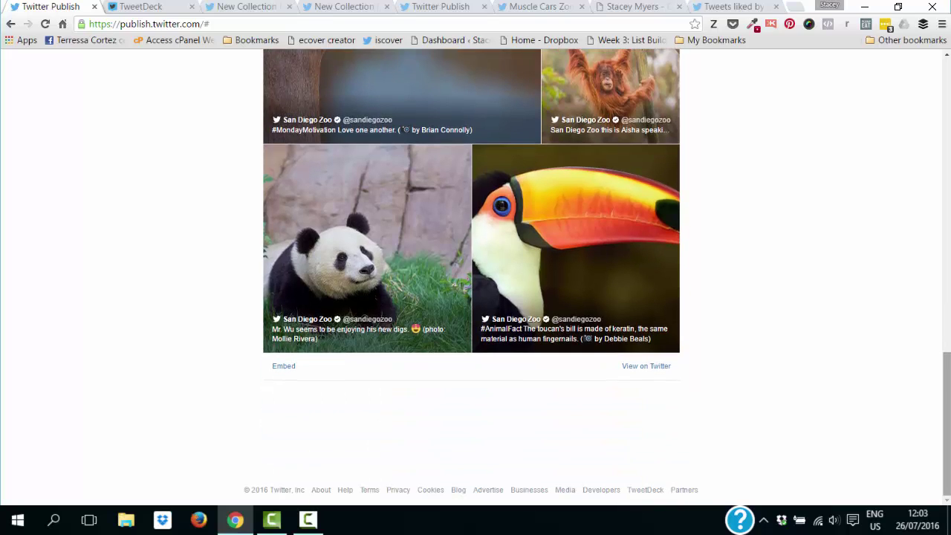
{"action": "left_click_drag", "start_coordinate": [949, 357], "coordinate": [949, 319]}
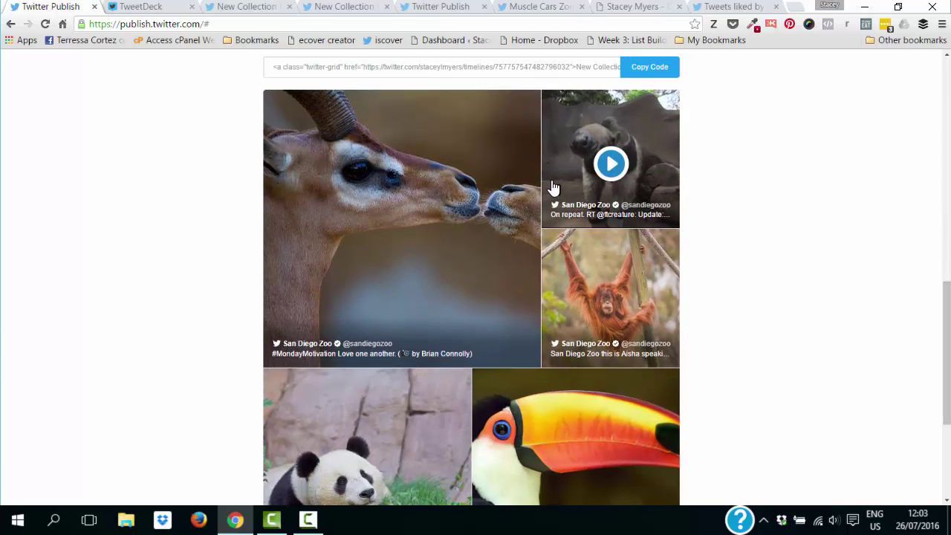
{"action": "left_click", "coordinate": [610, 164]}
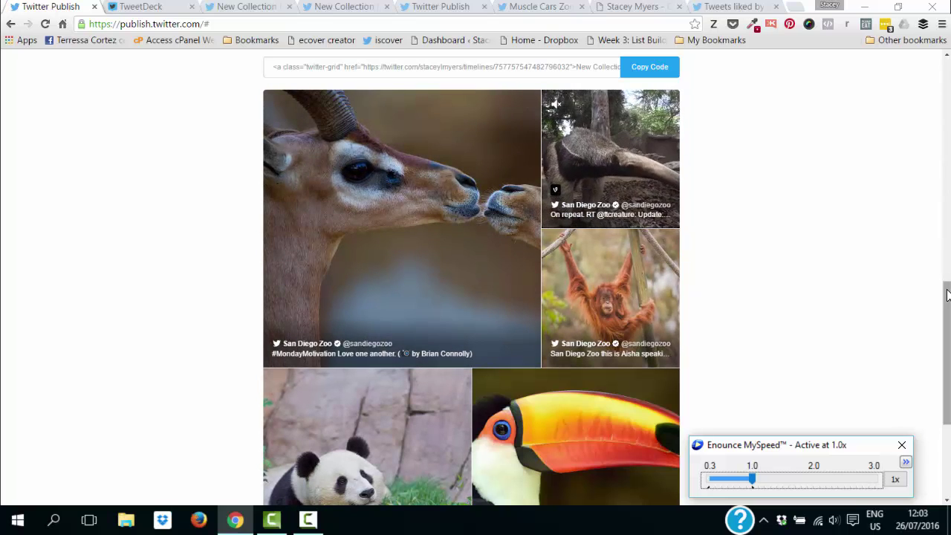
{"action": "mouse_move", "coordinate": [949, 302]}
{"action": "left_mouse_down"}
{"action": "mouse_move", "coordinate": [949, 375]}
{"action": "mouse_move", "coordinate": [949, 239]}
{"action": "mouse_move", "coordinate": [948, 305]}
{"action": "left_mouse_up"}
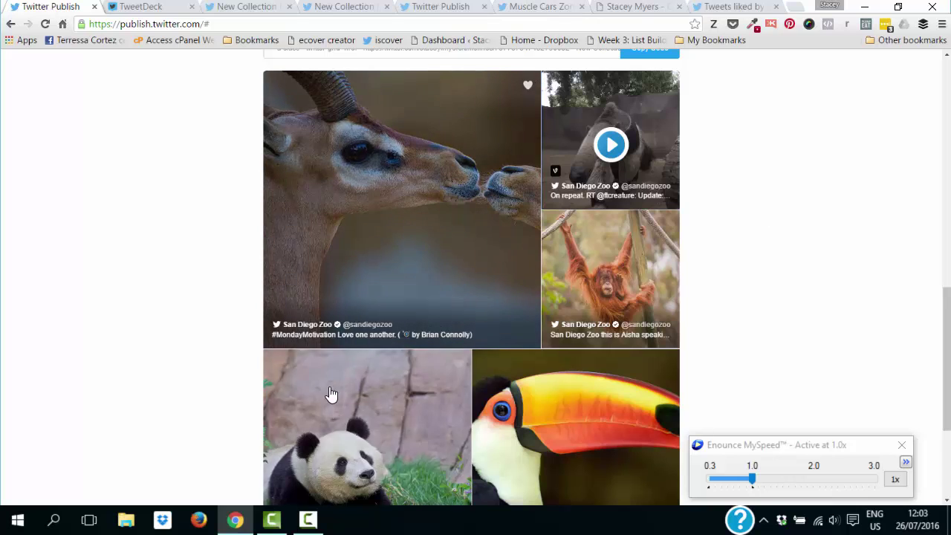
Switch to TweetDeck and add San Diego Zoo's "Mr. Wu's stand up act circa 2013" tweet to the new collection
{"action": "left_click", "coordinate": [187, 9]}
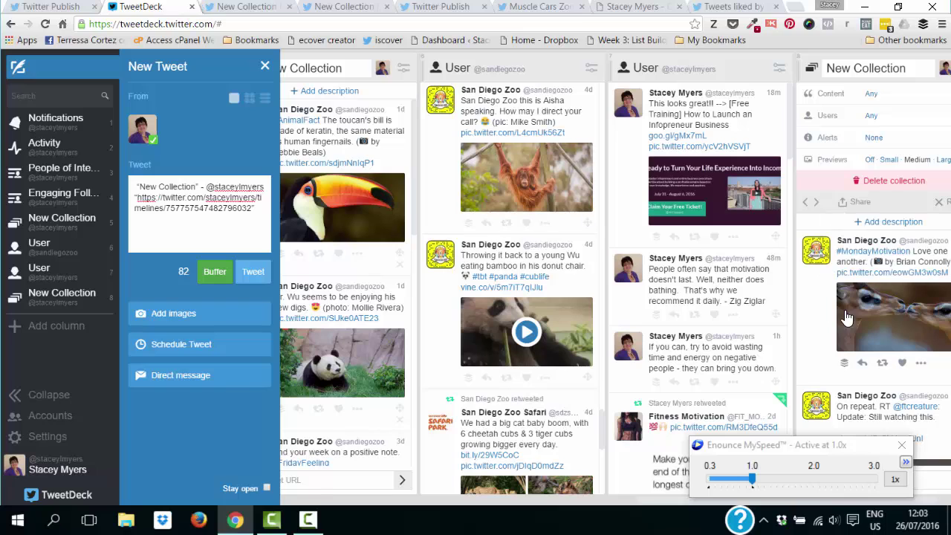
{"action": "left_click", "coordinate": [901, 445]}
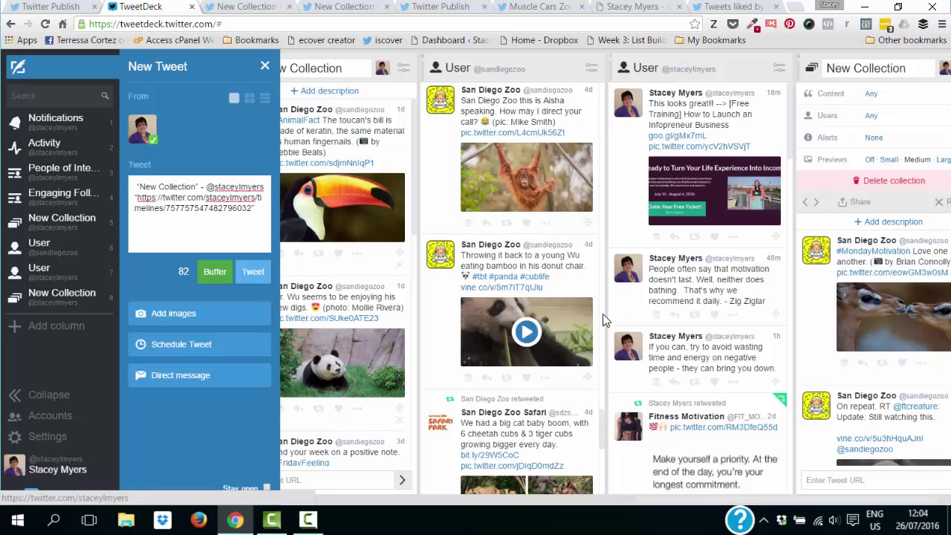
{"action": "scroll", "coordinate": [600, 431], "scroll_direction": "down", "scroll_amount": 10}
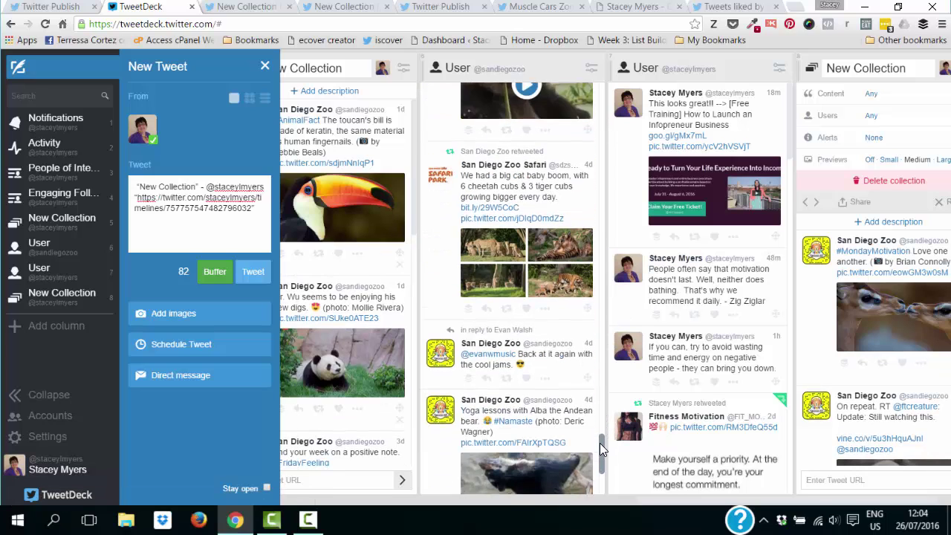
{"action": "scroll", "coordinate": [599, 481], "scroll_direction": "down", "scroll_amount": 3}
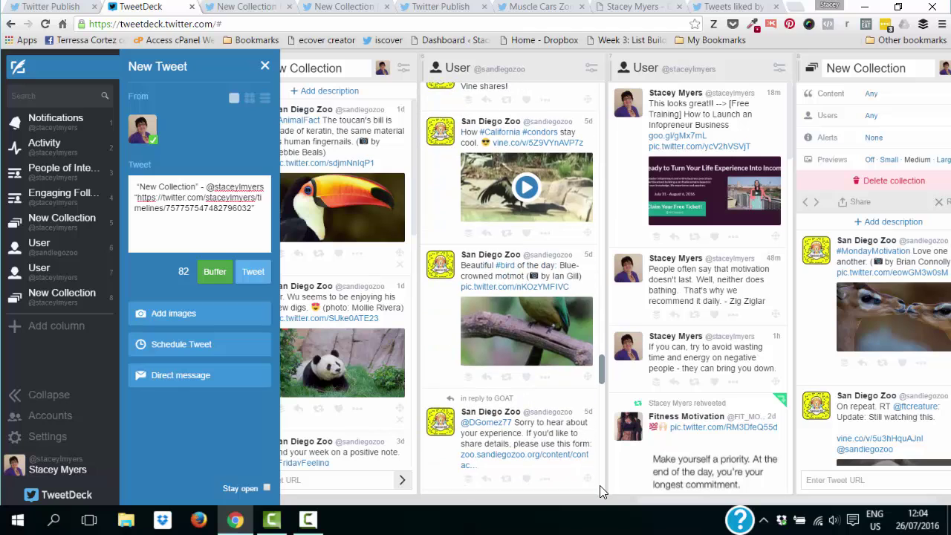
{"action": "scroll", "coordinate": [599, 486], "scroll_direction": "down", "scroll_amount": 2}
{"action": "scroll", "coordinate": [602, 511], "scroll_direction": "up", "scroll_amount": 5}
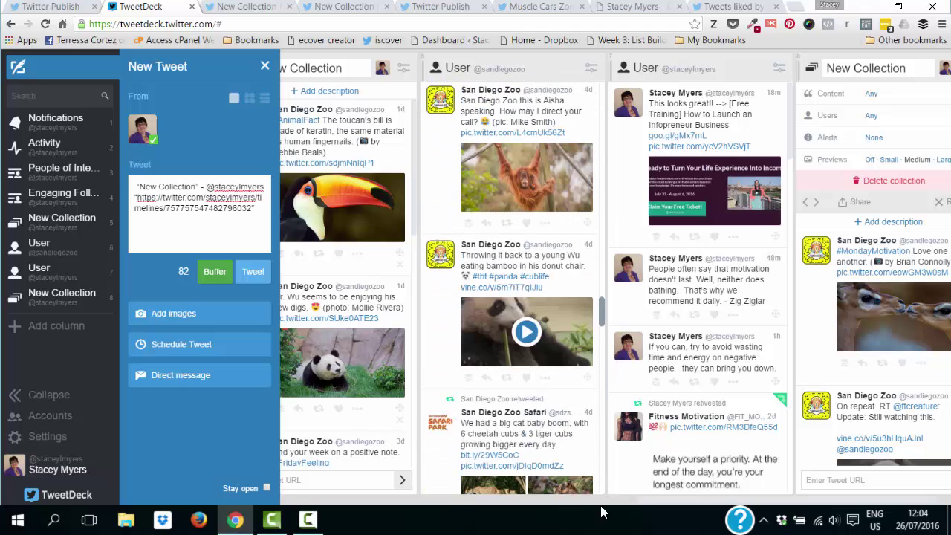
{"action": "left_click_drag", "start_coordinate": [601, 304], "coordinate": [609, 428]}
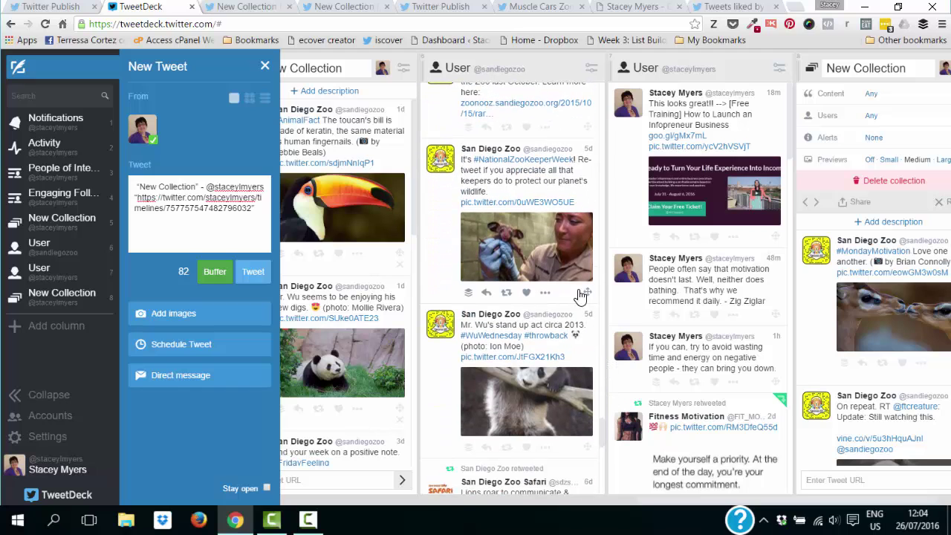
{"action": "left_click_drag", "start_coordinate": [588, 297], "coordinate": [947, 431]}
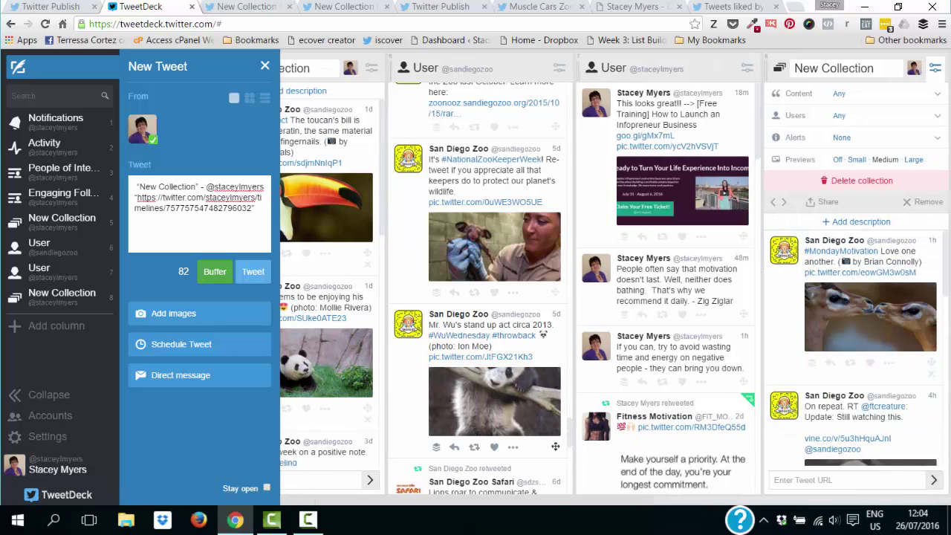
{"action": "left_click_drag", "start_coordinate": [555, 446], "coordinate": [927, 408]}
Reload Twitter Publish, generate the Embedded Grid again from the collection's URL, and look through the refreshed preview
{"action": "left_click", "coordinate": [286, 7]}
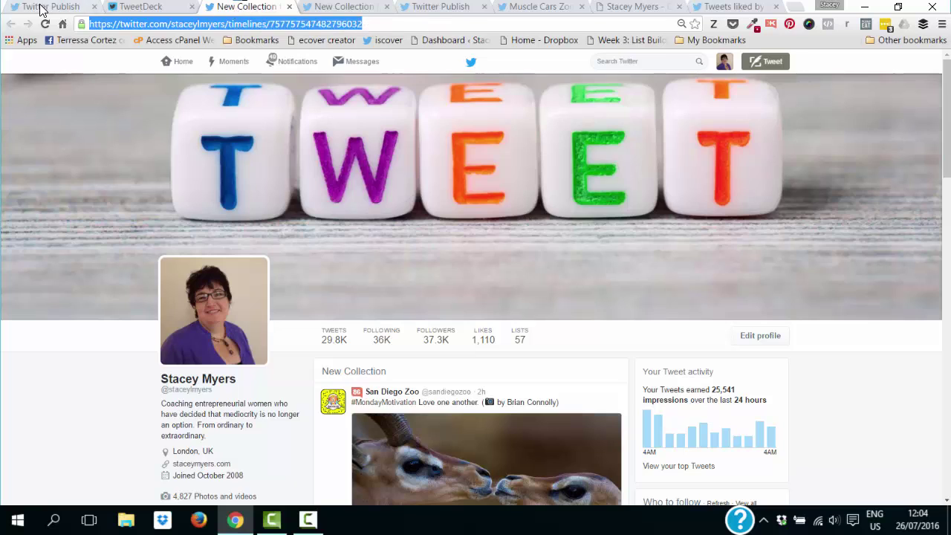
{"action": "left_click", "coordinate": [65, 7]}
{"action": "scroll", "coordinate": [15, 89], "scroll_direction": "up", "scroll_amount": 5}
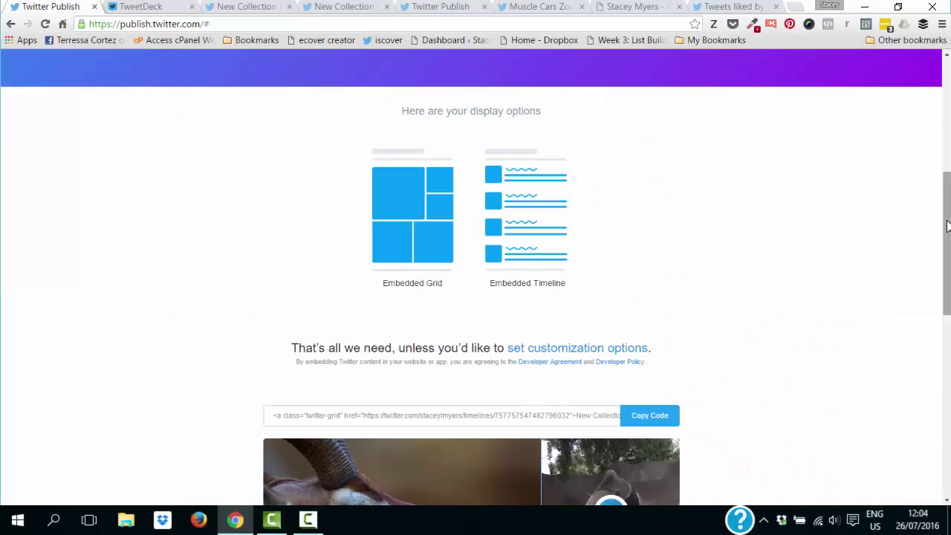
{"action": "left_click", "coordinate": [45, 25]}
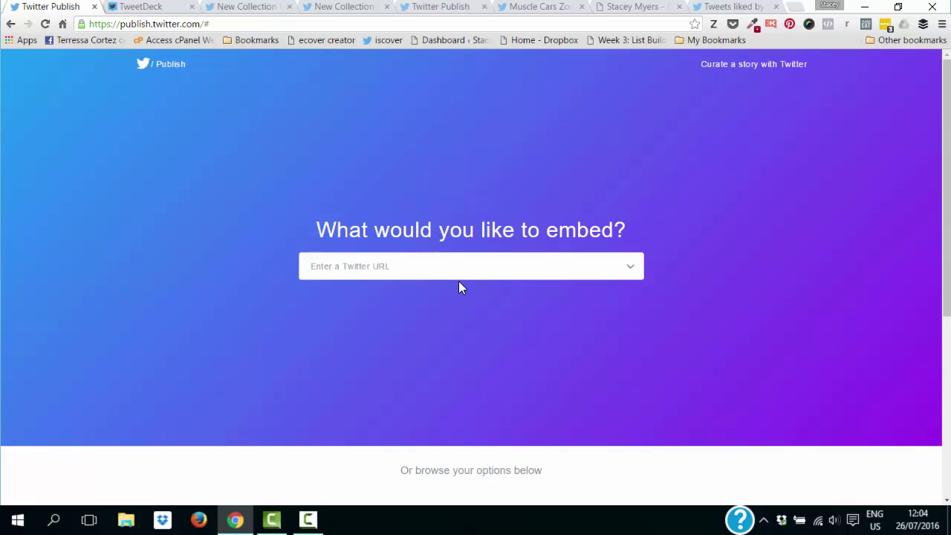
{"action": "left_click", "coordinate": [459, 275]}
{"action": "key", "text": "ctrl+v"}
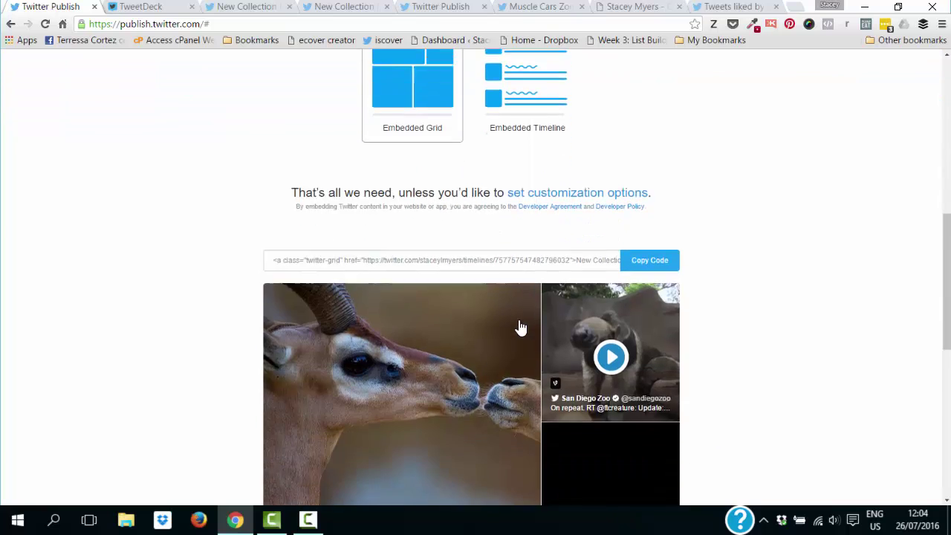
{"action": "left_click_drag", "start_coordinate": [949, 267], "coordinate": [949, 366]}
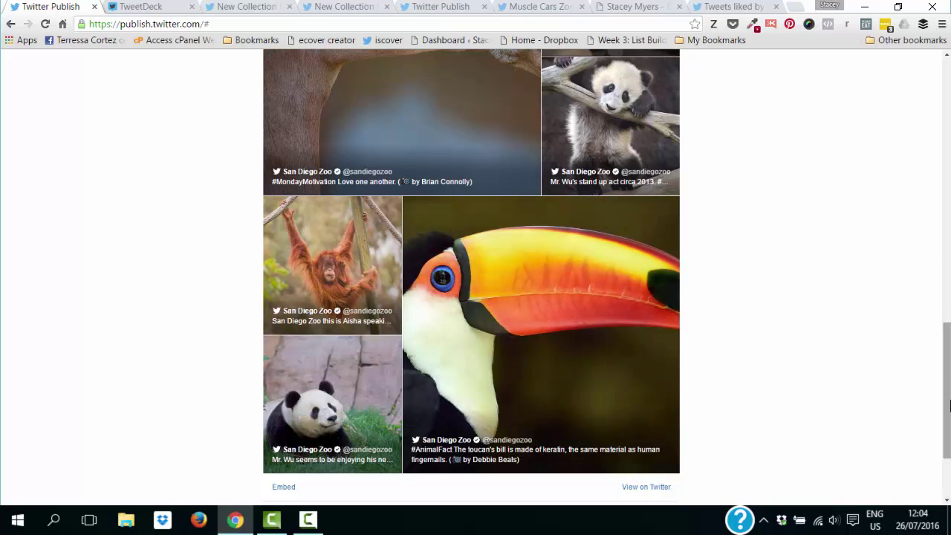
{"action": "left_click_drag", "start_coordinate": [948, 392], "coordinate": [949, 118]}
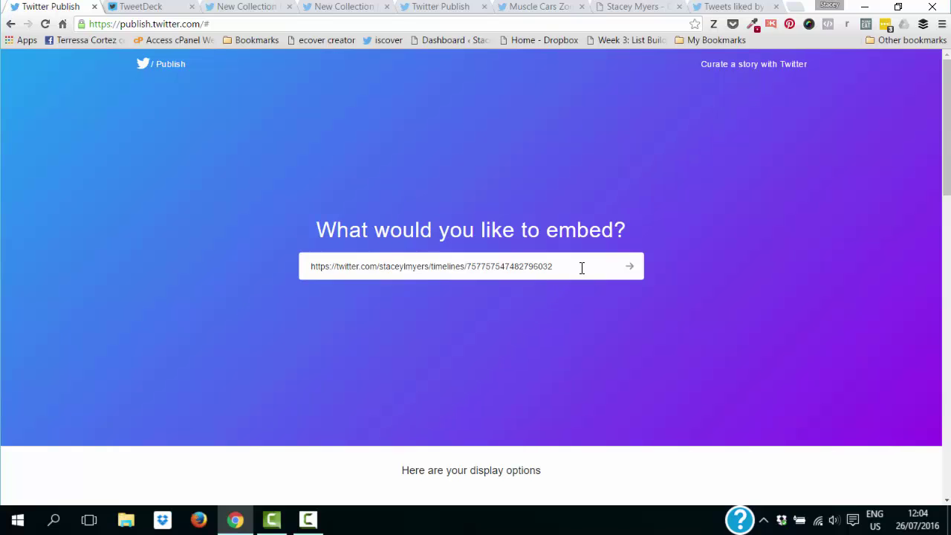
Clear the collection's URL from the embed field and review the suggested types of Twitter content
{"action": "left_click_drag", "start_coordinate": [582, 267], "coordinate": [203, 278]}
{"action": "key", "text": "BackSpace"}
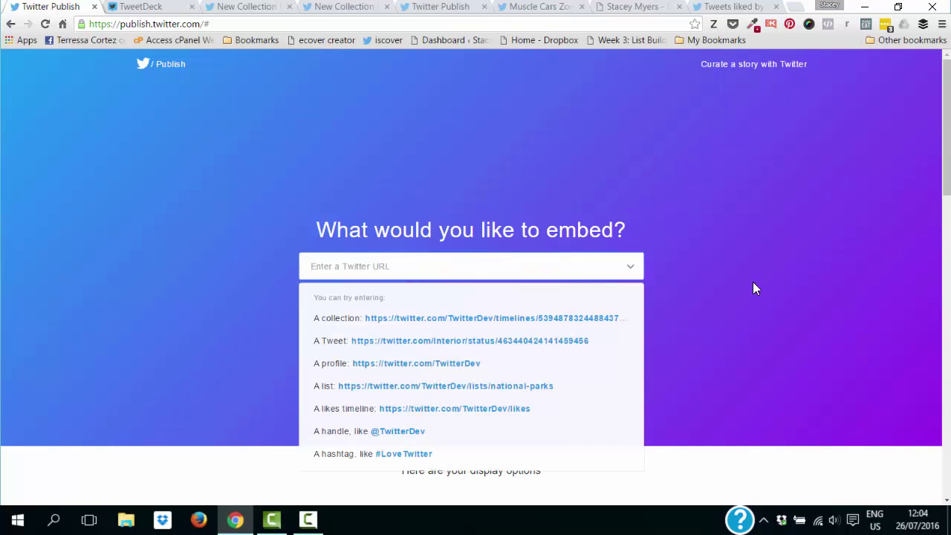
{"action": "left_click_drag", "start_coordinate": [949, 123], "coordinate": [949, 168]}
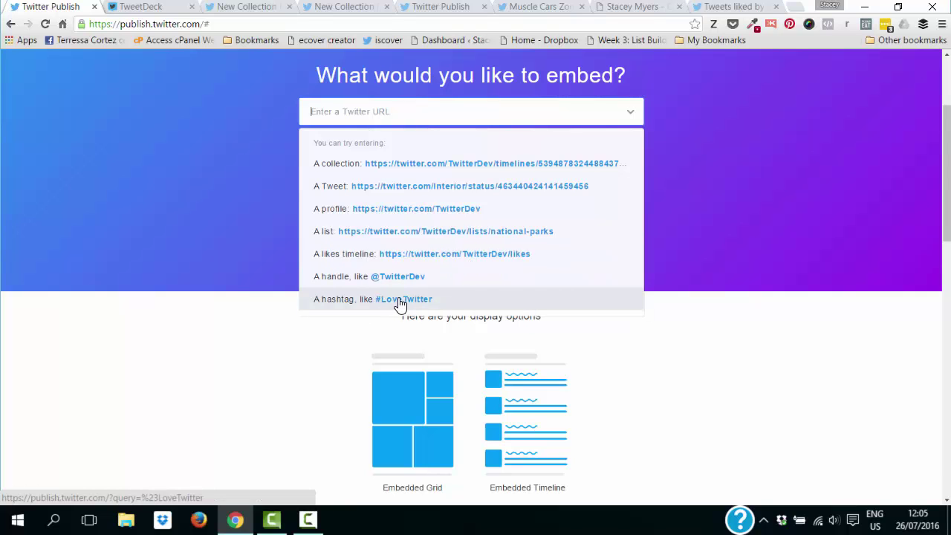
Switch to the blog, open the post "What Can I Tweet if I Don't Have My Own Content?" and find its embedded Canva quote tweet
{"action": "left_click", "coordinate": [634, 7]}
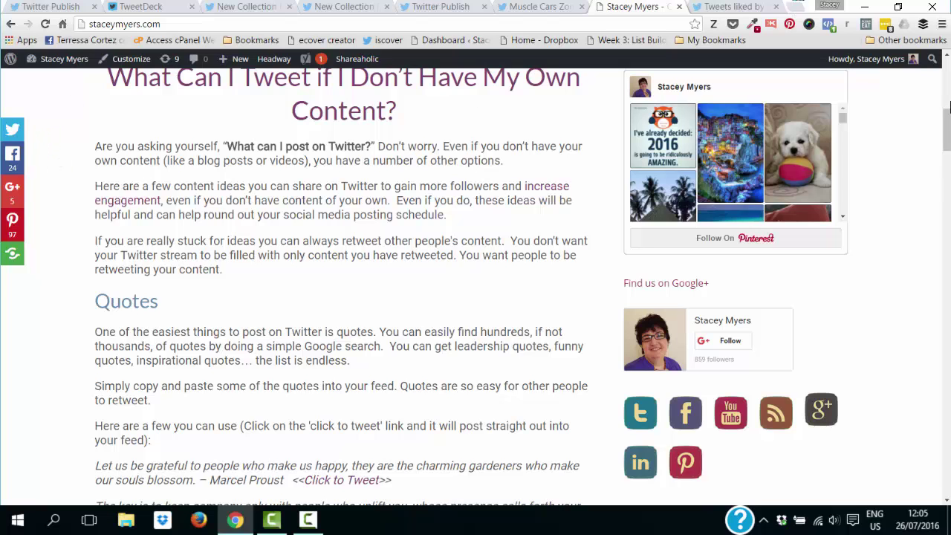
{"action": "left_click_drag", "start_coordinate": [947, 107], "coordinate": [947, 79]}
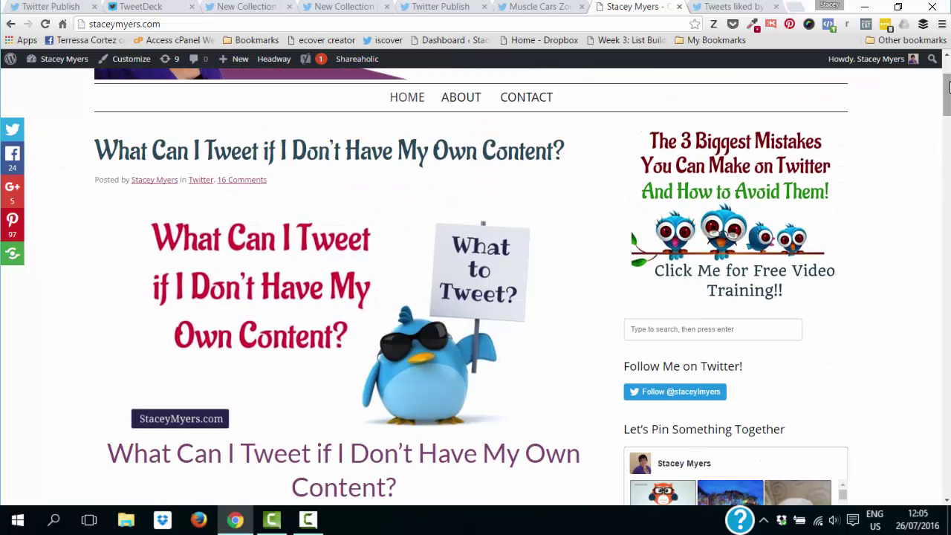
{"action": "left_click", "coordinate": [436, 194]}
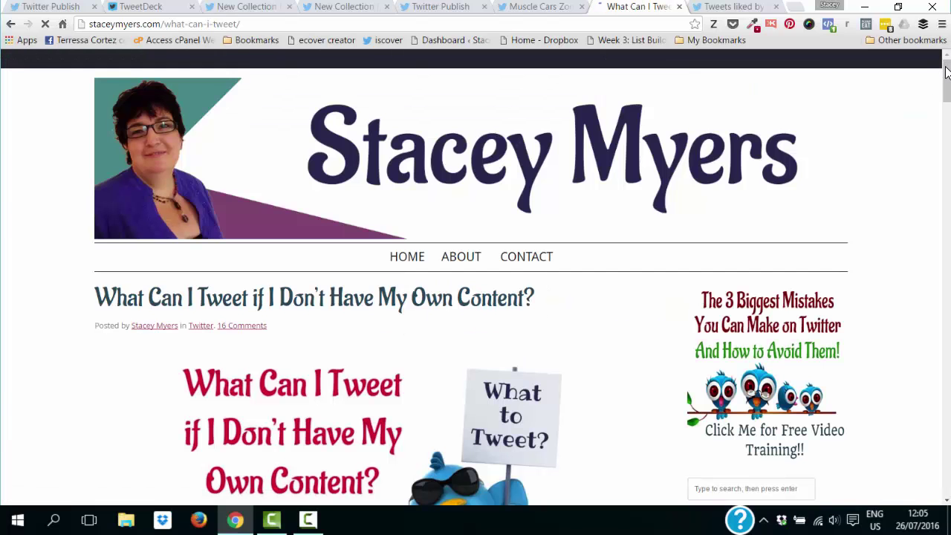
{"action": "left_click_drag", "start_coordinate": [947, 72], "coordinate": [948, 156]}
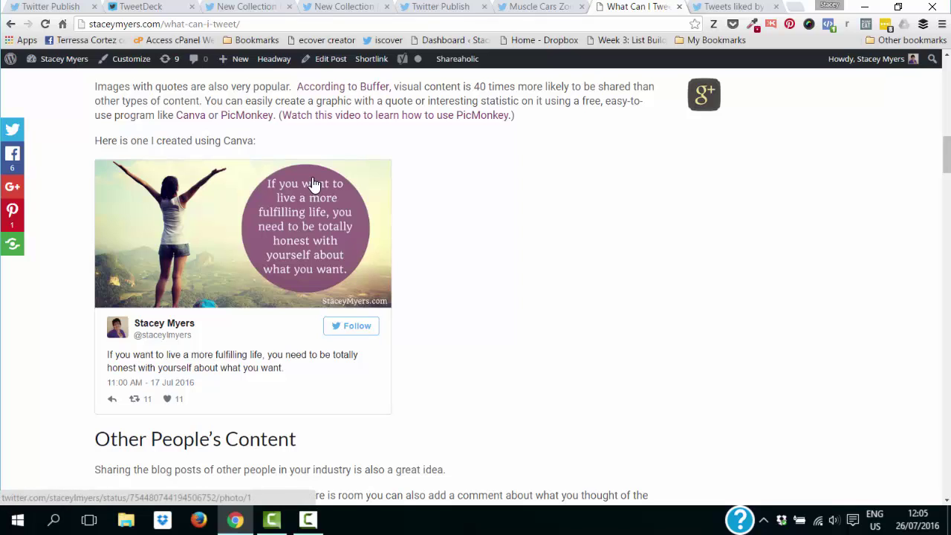
Open the blog post for editing in WordPress and show its content as HTML
{"action": "left_click", "coordinate": [330, 65]}
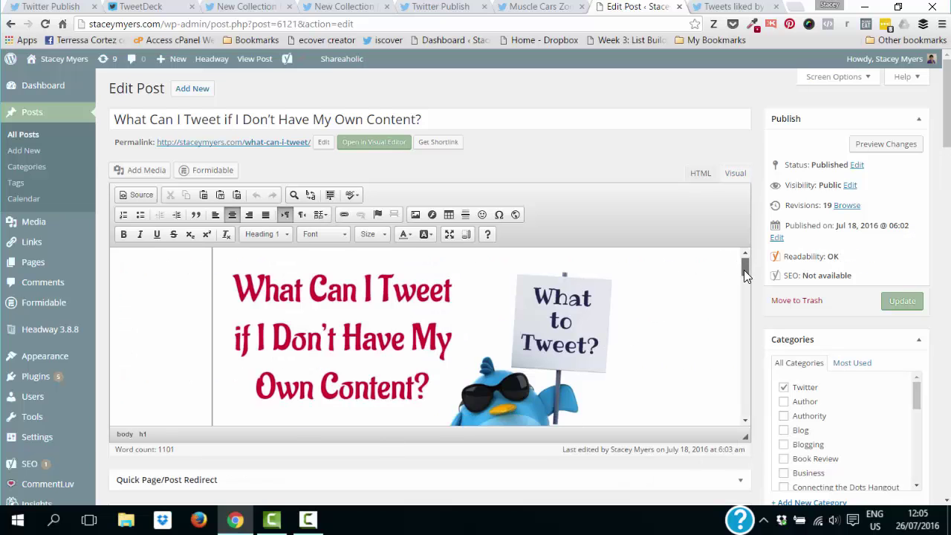
{"action": "left_click_drag", "start_coordinate": [746, 266], "coordinate": [745, 288]}
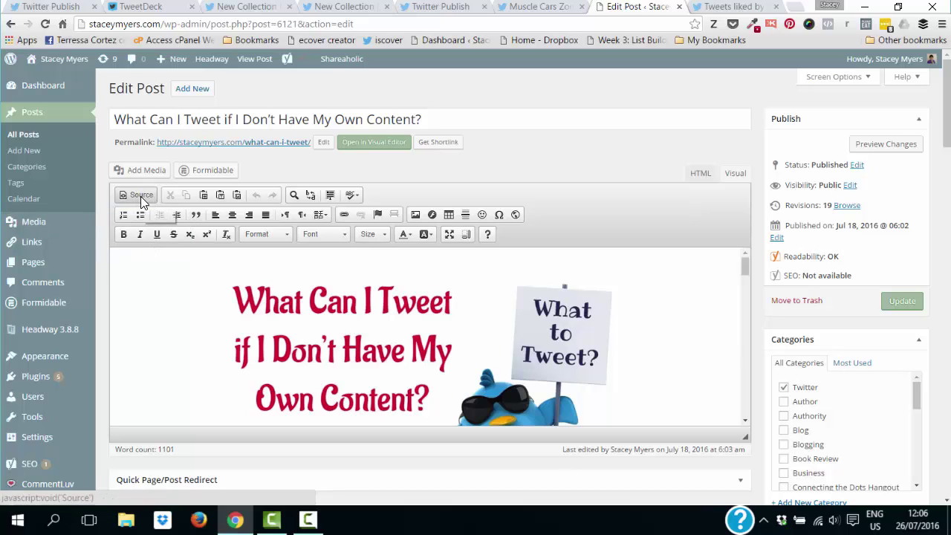
{"action": "left_click", "coordinate": [700, 173]}
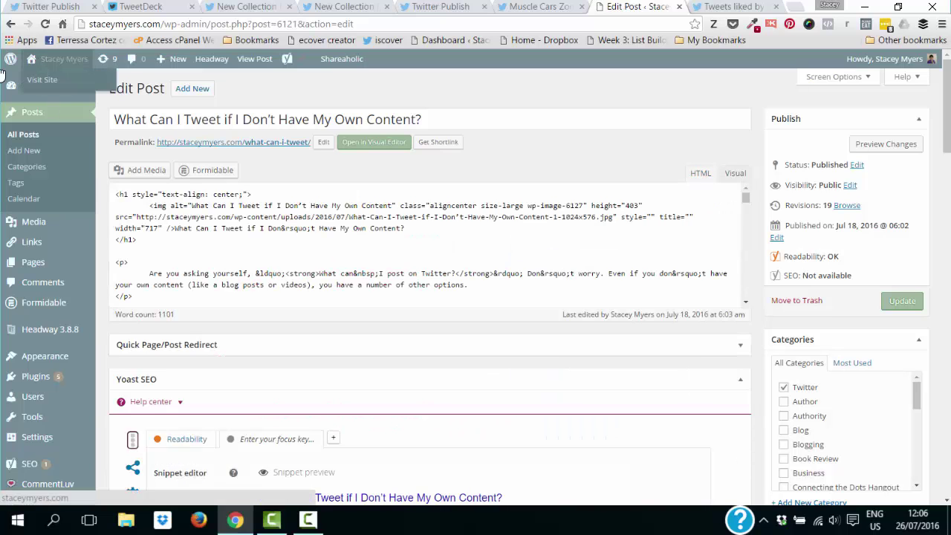
Copy the New Collection page's URL into Twitter Publish and generate its Embedded Grid code
{"action": "left_click", "coordinate": [138, 7]}
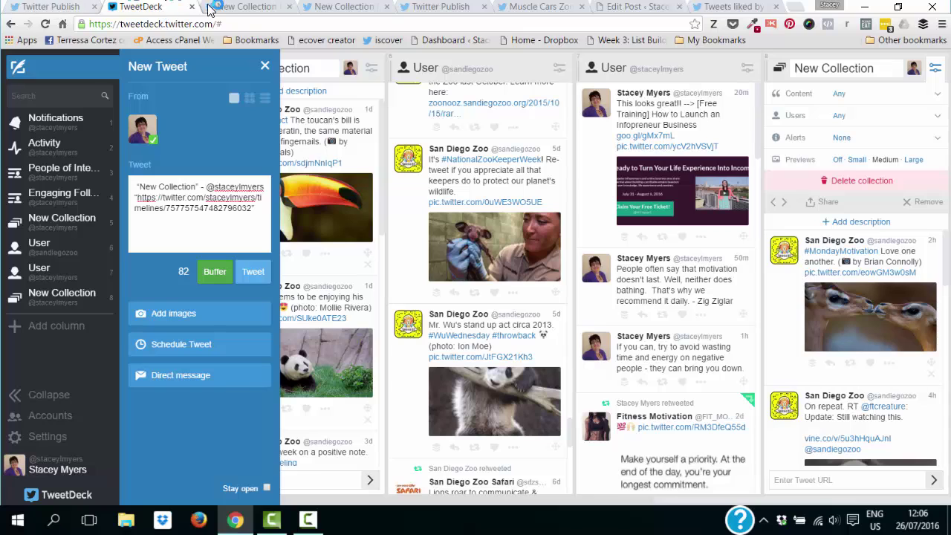
{"action": "left_click", "coordinate": [54, 9]}
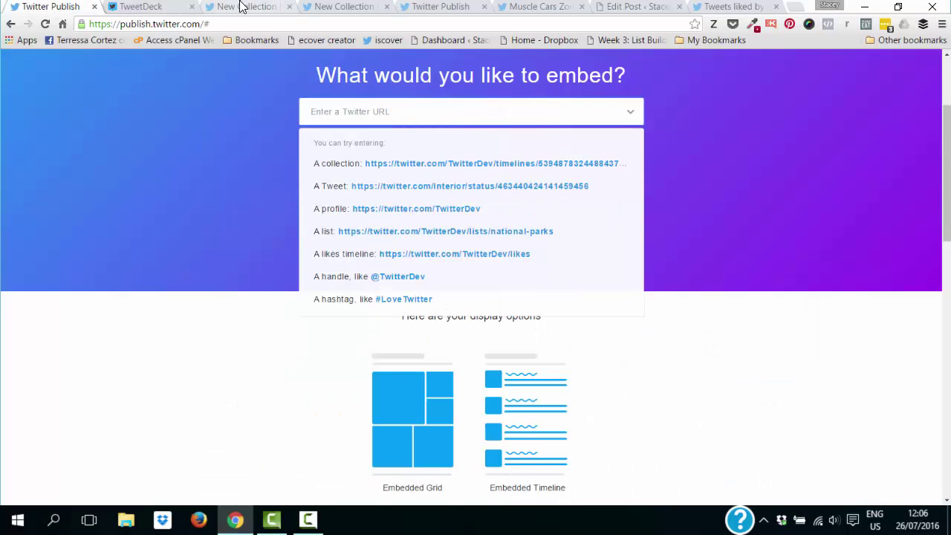
{"action": "left_click", "coordinate": [240, 7]}
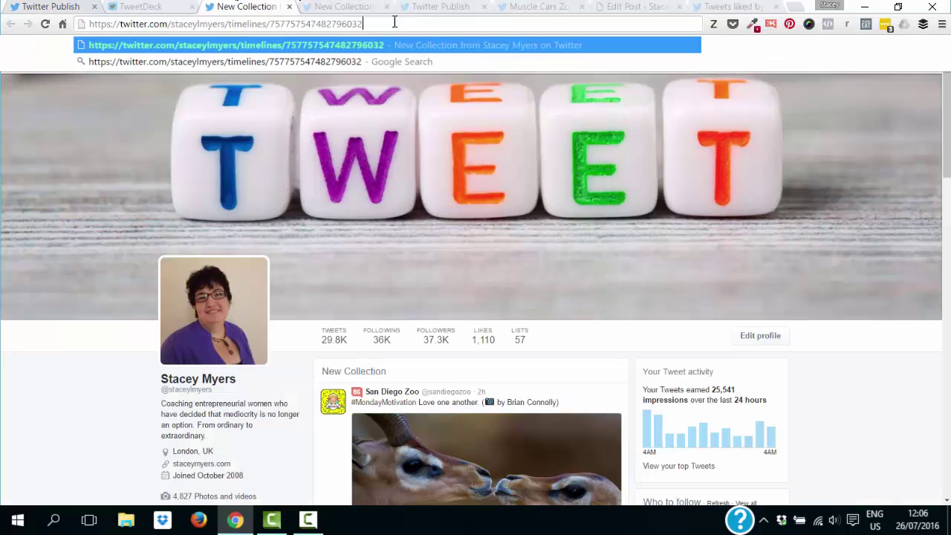
{"action": "left_click_drag", "start_coordinate": [394, 22], "coordinate": [62, 52]}
{"action": "key", "text": "ctrl+c"}
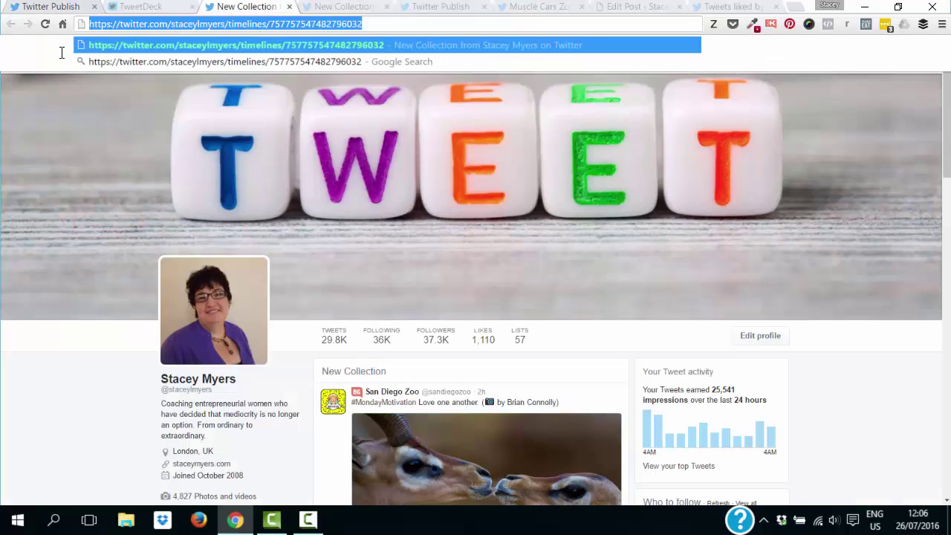
{"action": "left_click", "coordinate": [64, 6]}
{"action": "key", "text": "ctrl+v"}
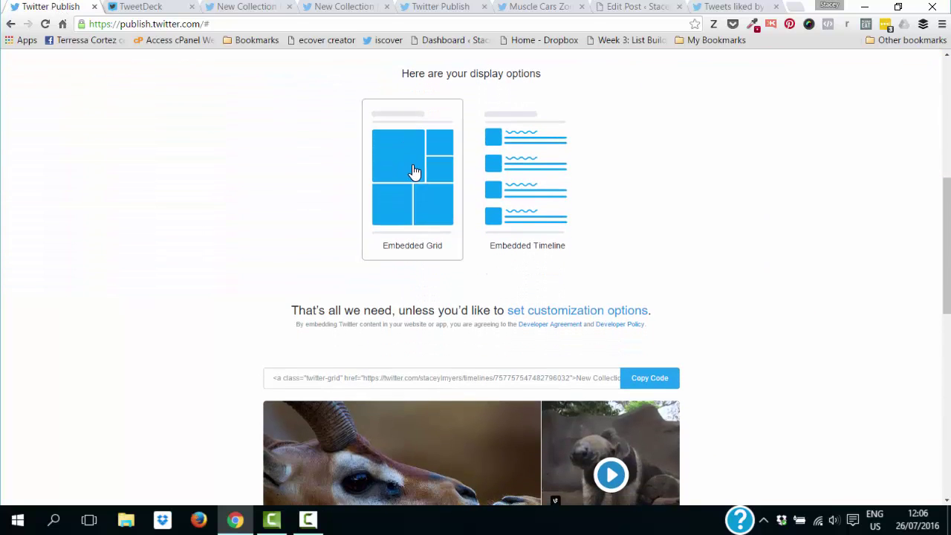
{"action": "left_click_drag", "start_coordinate": [947, 238], "coordinate": [893, 282]}
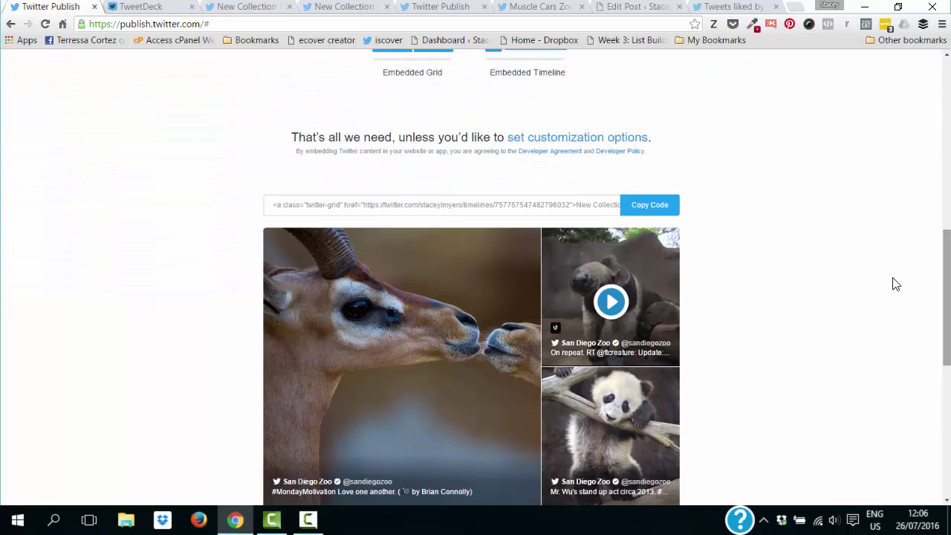
{"action": "left_click", "coordinate": [396, 212]}
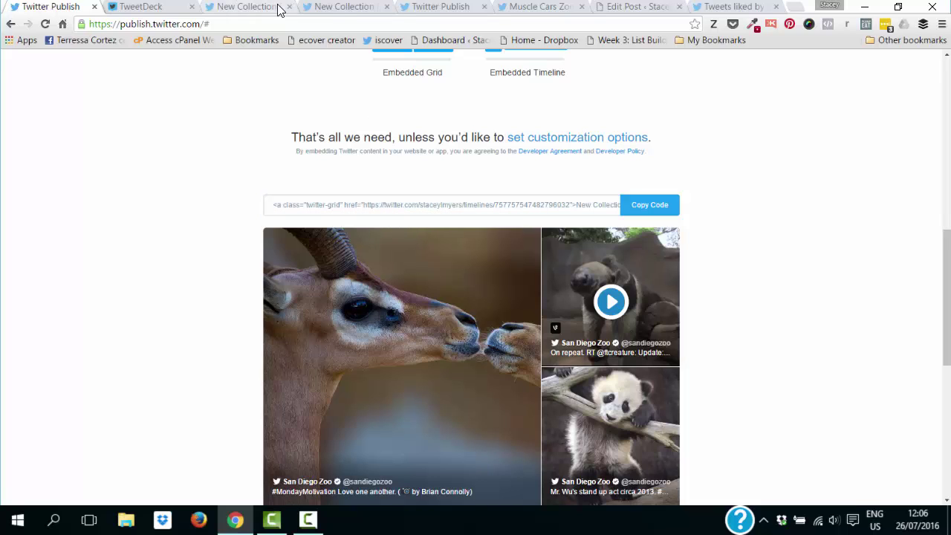
Open the blog's home page in a new tab and find the embedded Canva quote tweet in the first post
{"action": "left_click", "coordinate": [631, 6]}
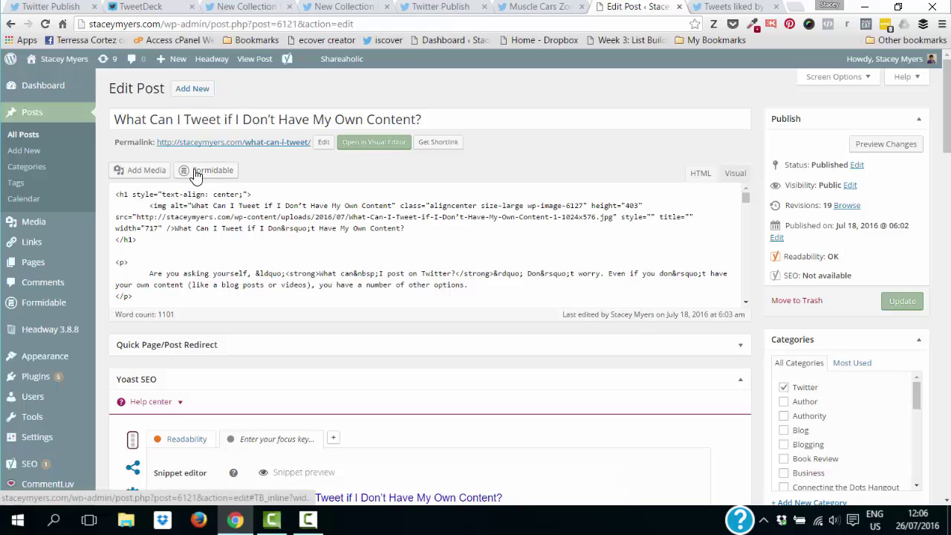
{"action": "left_click", "coordinate": [794, 7]}
{"action": "type", "text": "st"}
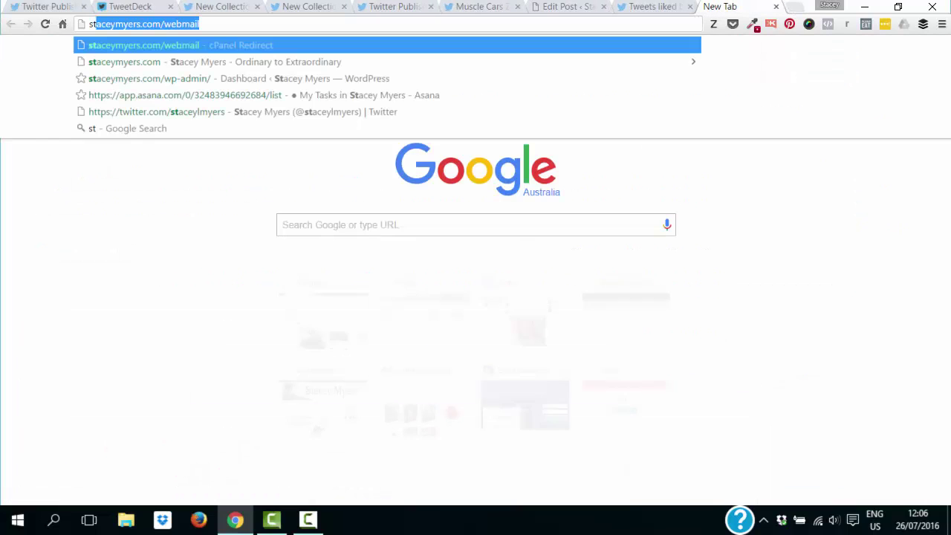
{"action": "key", "text": "Down"}
{"action": "key", "text": "Return"}
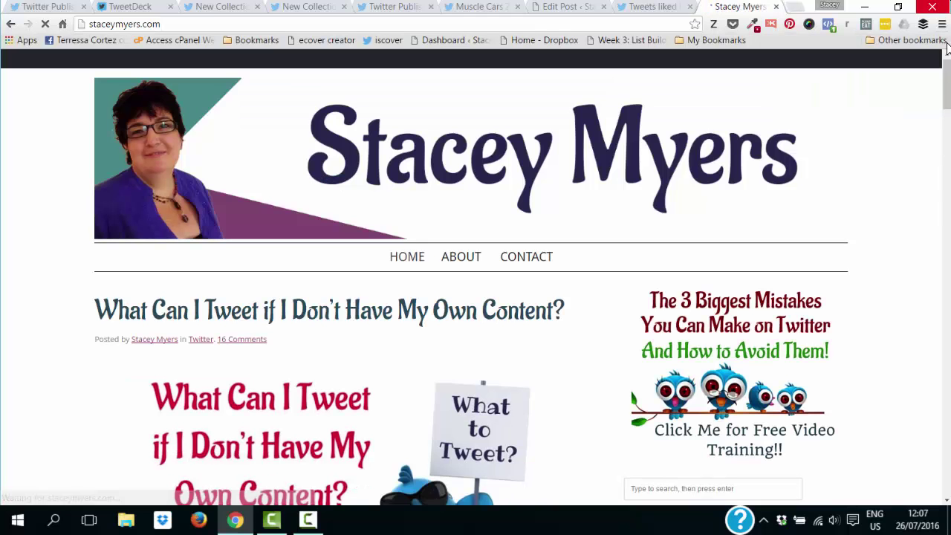
{"action": "left_click_drag", "start_coordinate": [948, 104], "coordinate": [948, 190]}
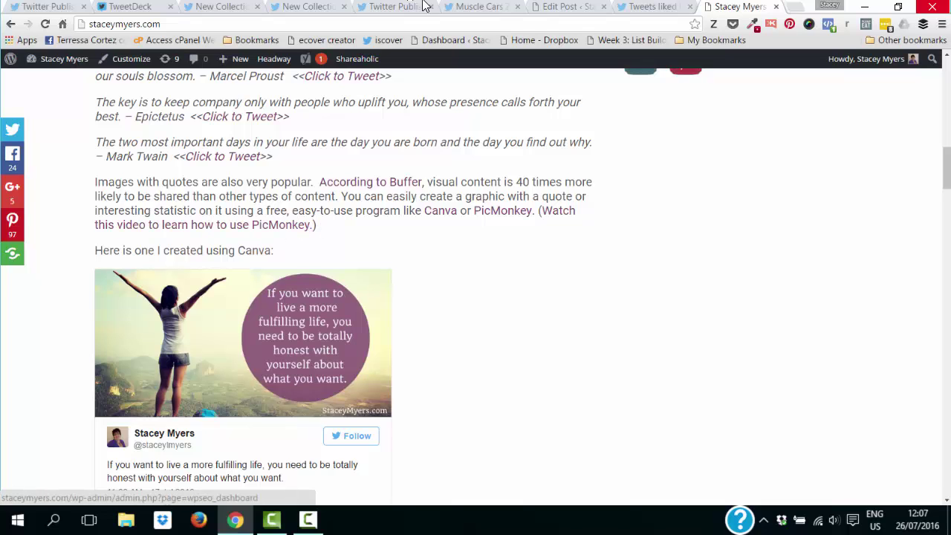
Find the twitter-tweet blockquote below "Here is one I created using Canva:" in the post's HTML and compare it with the Twitter Publish code
{"action": "left_click", "coordinate": [560, 6]}
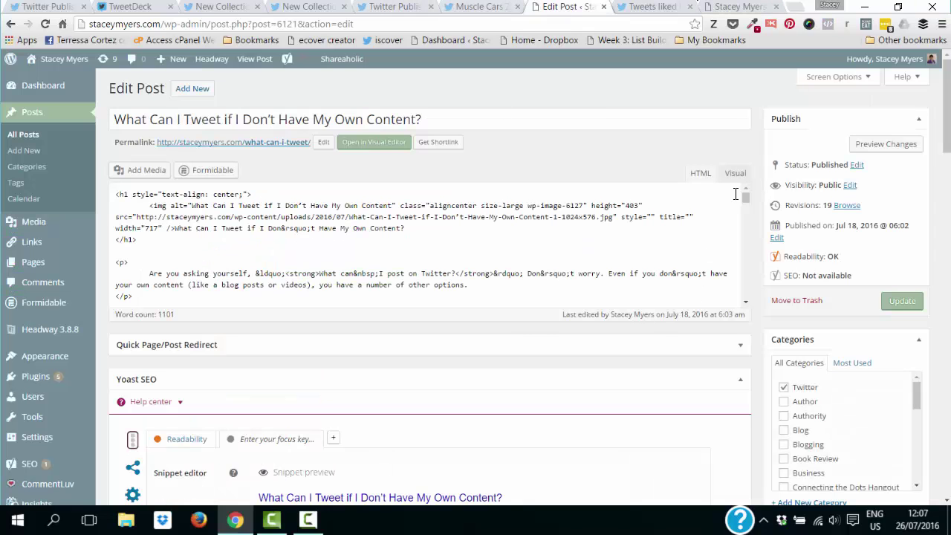
{"action": "scroll", "coordinate": [746, 197], "scroll_direction": "down", "scroll_amount": 3}
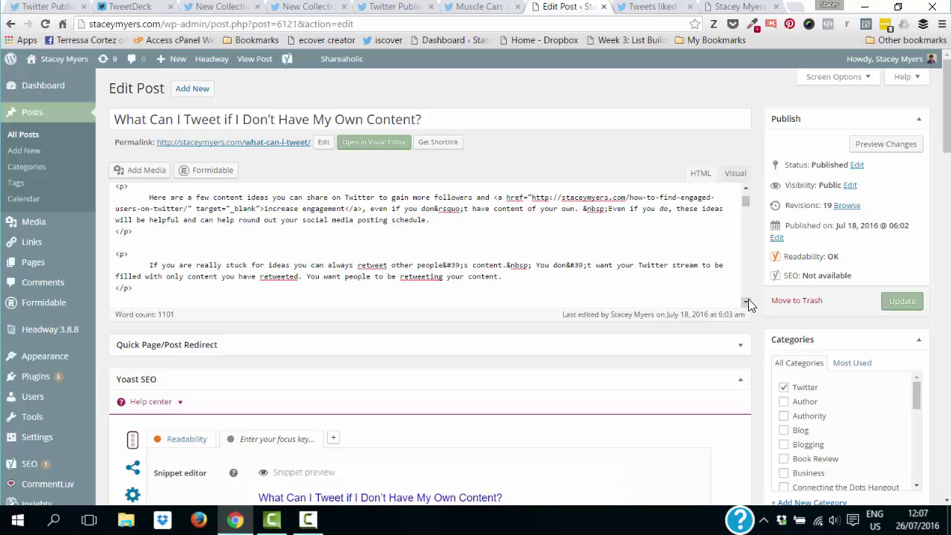
{"action": "scroll", "coordinate": [745, 302], "scroll_direction": "down", "scroll_amount": 5}
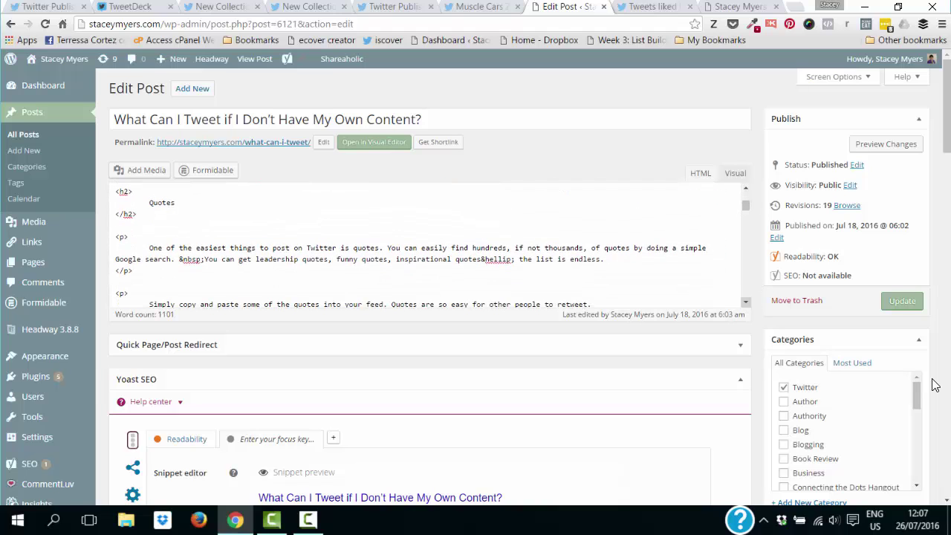
{"action": "scroll", "coordinate": [935, 385], "scroll_direction": "down", "scroll_amount": 4}
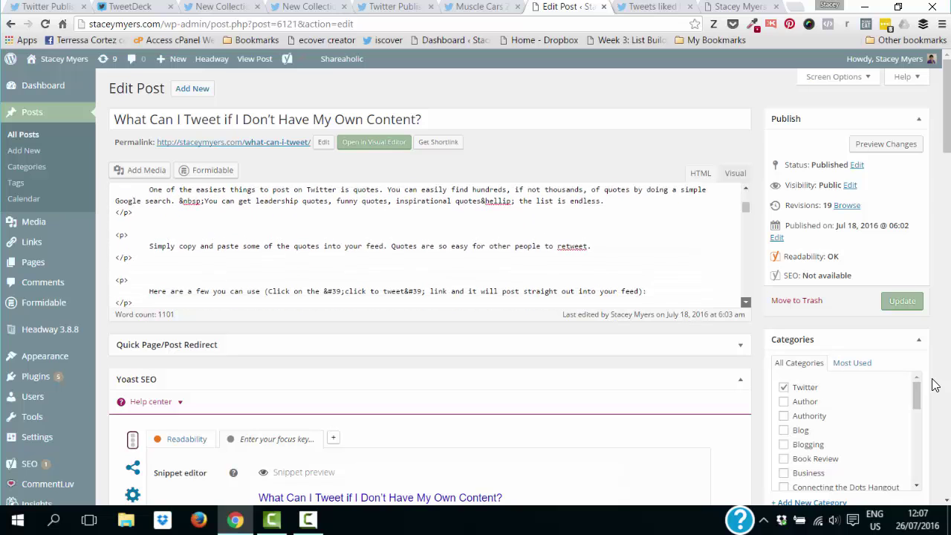
{"action": "scroll", "coordinate": [934, 385], "scroll_direction": "down", "scroll_amount": 3}
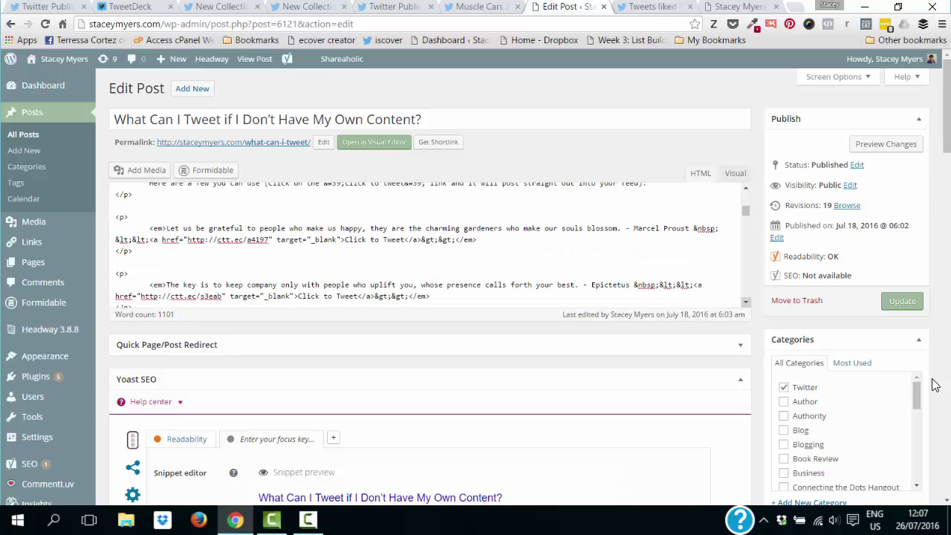
{"action": "scroll", "coordinate": [934, 385], "scroll_direction": "down", "scroll_amount": 4}
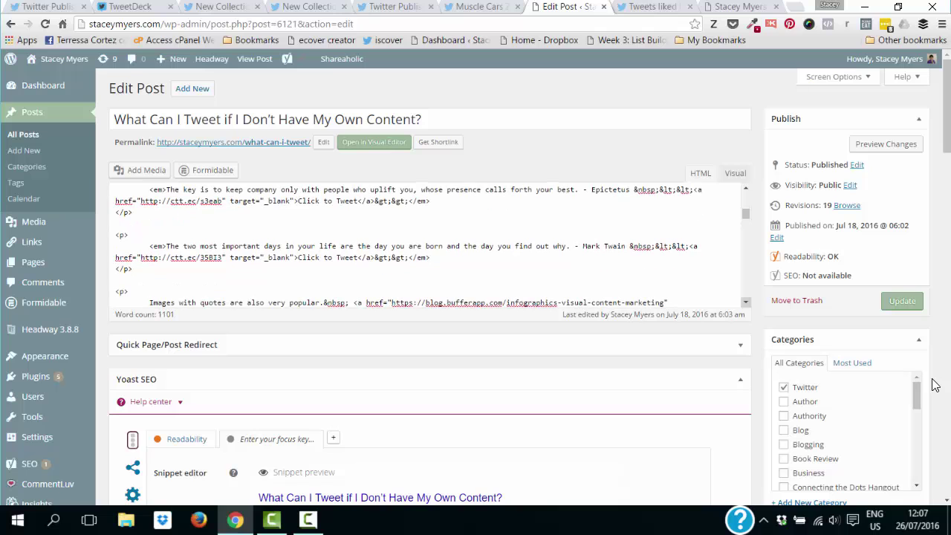
{"action": "scroll", "coordinate": [935, 385], "scroll_direction": "down", "scroll_amount": 1}
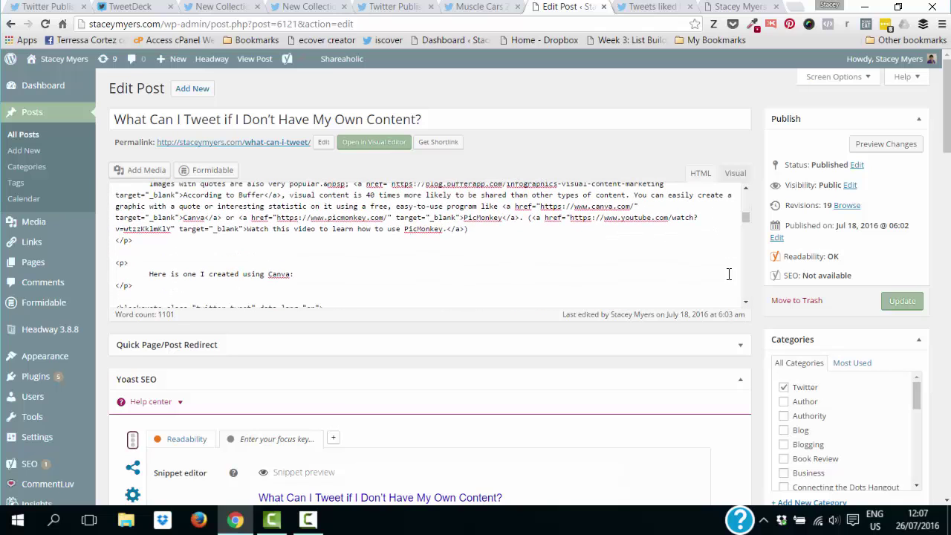
{"action": "scroll", "coordinate": [934, 385], "scroll_direction": "down", "scroll_amount": 3}
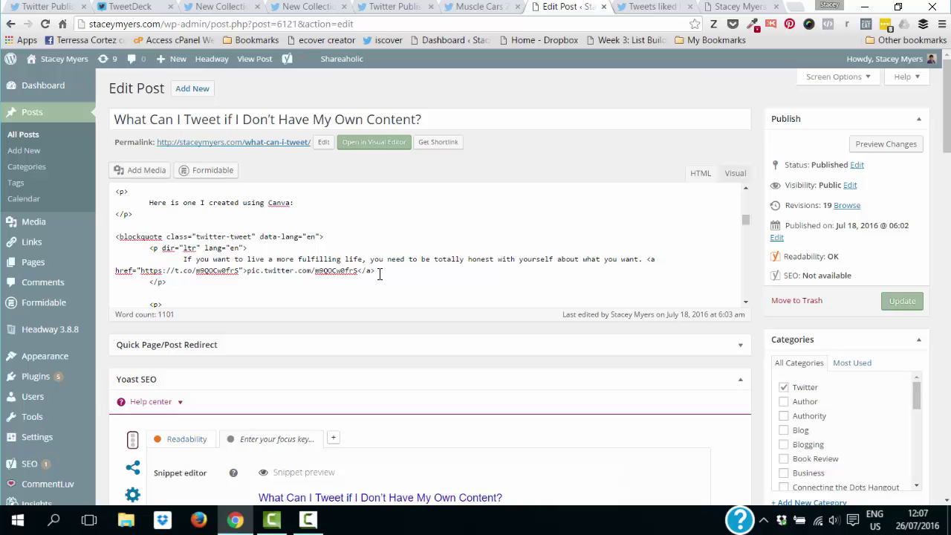
{"action": "left_click", "coordinate": [46, 7]}
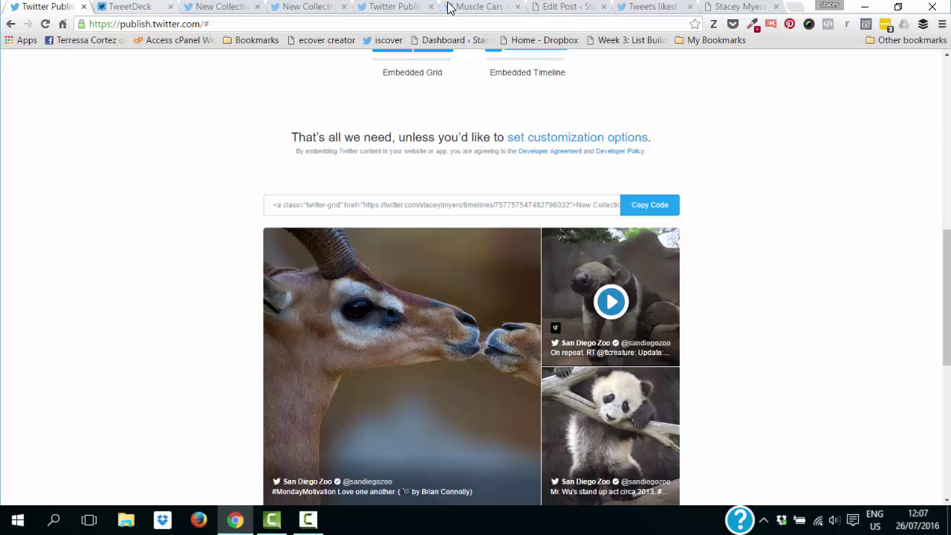
{"action": "left_click", "coordinate": [568, 7]}
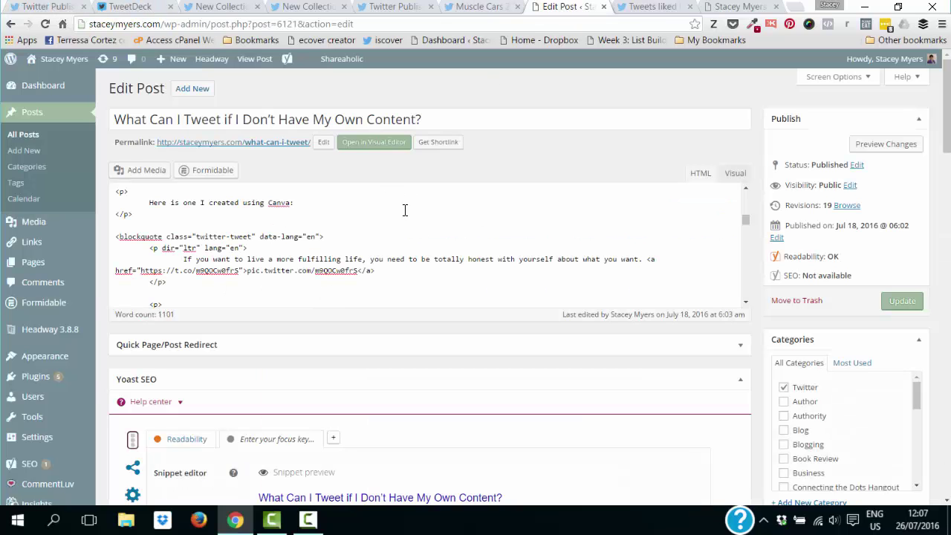
Switch the post editor to the visual view and find how the embedded tweet appears above "Other People's Content"
{"action": "left_click", "coordinate": [733, 173]}
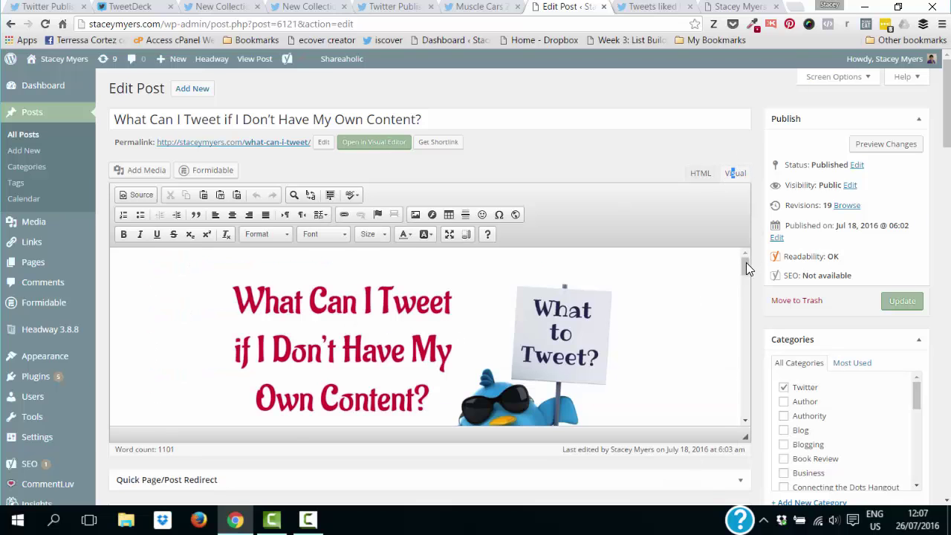
{"action": "left_click_drag", "start_coordinate": [748, 267], "coordinate": [748, 312]}
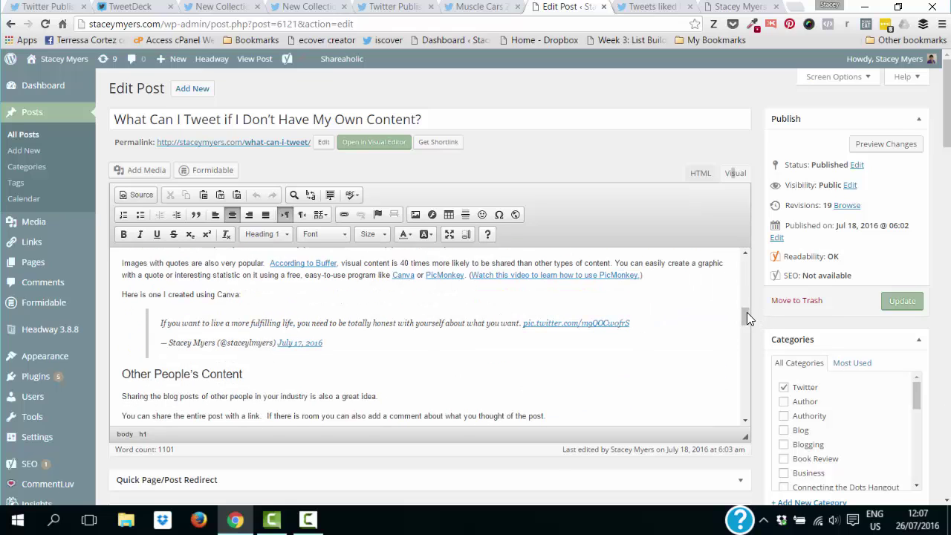
{"action": "left_click_drag", "start_coordinate": [747, 314], "coordinate": [747, 293]}
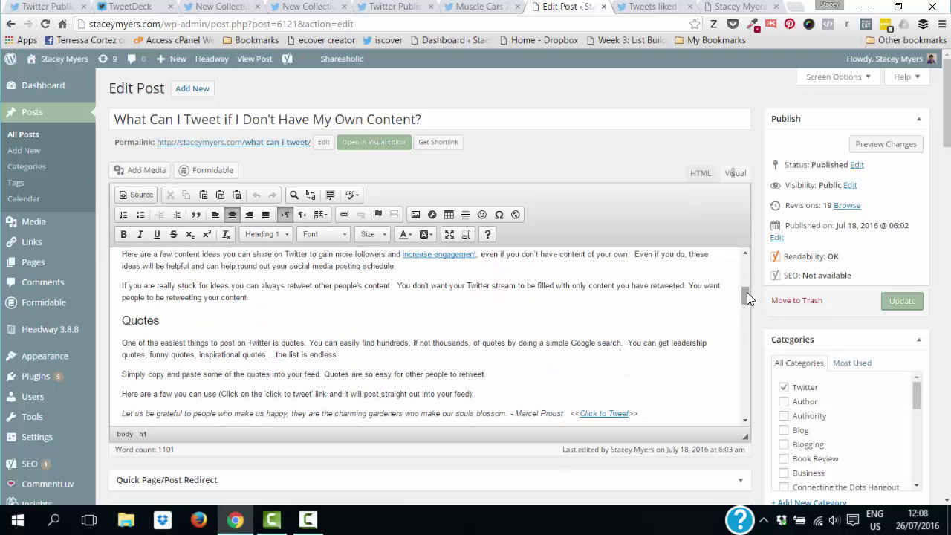
{"action": "left_click_drag", "start_coordinate": [745, 296], "coordinate": [747, 318]}
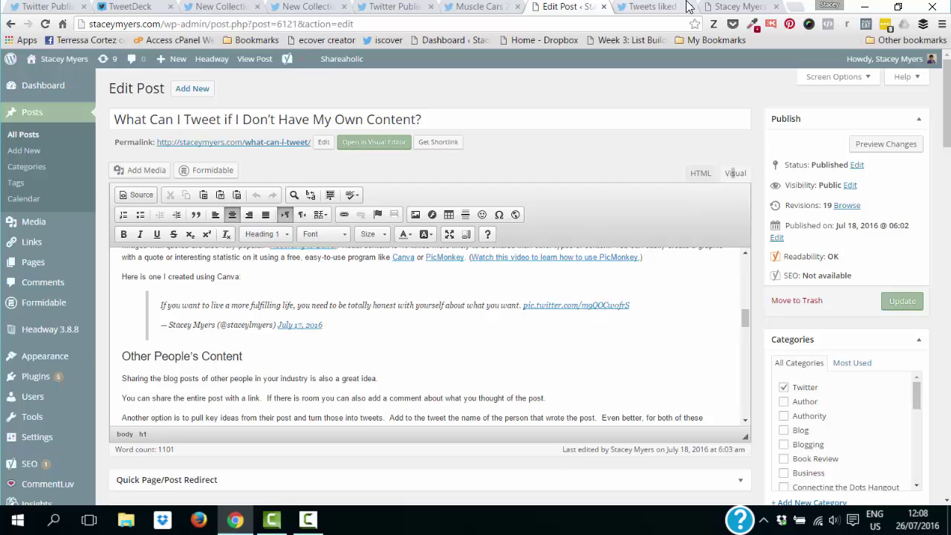
Compare the embedded tweet on the live blog page with its quote block in the post editor
{"action": "left_click", "coordinate": [737, 7]}
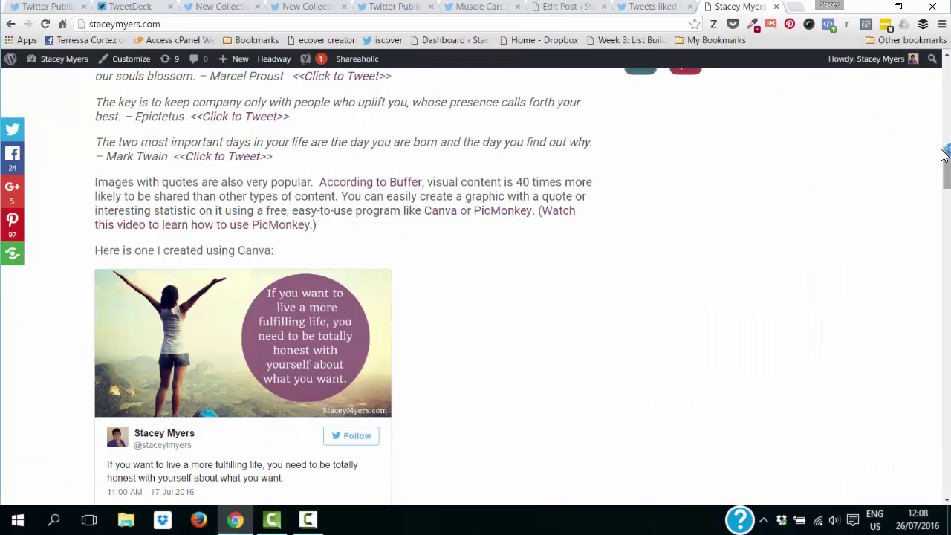
{"action": "scroll", "coordinate": [517, 133], "scroll_direction": "down", "scroll_amount": 3}
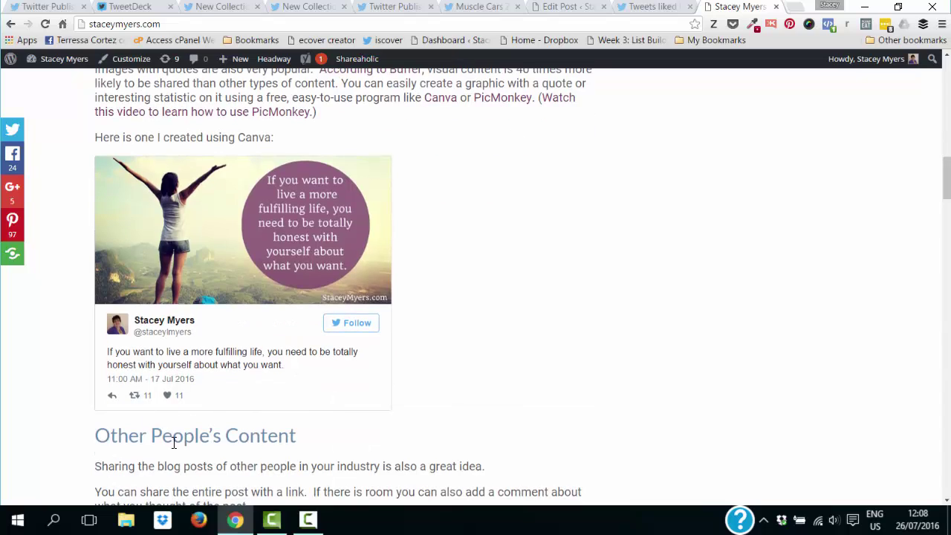
{"action": "left_click", "coordinate": [567, 7]}
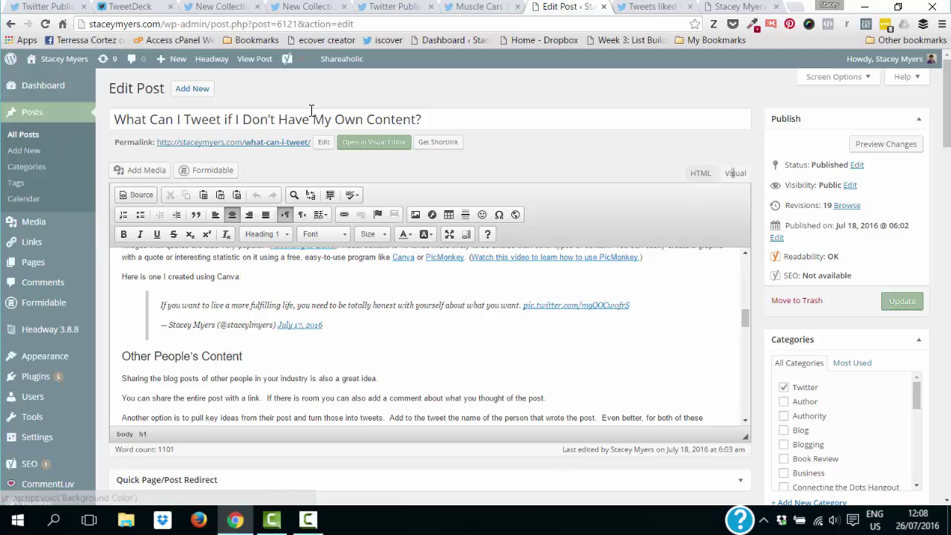
Copy the embed code for the TweetDeck collection grid from Twitter Publish and return to the post editor
{"action": "left_click", "coordinate": [43, 9]}
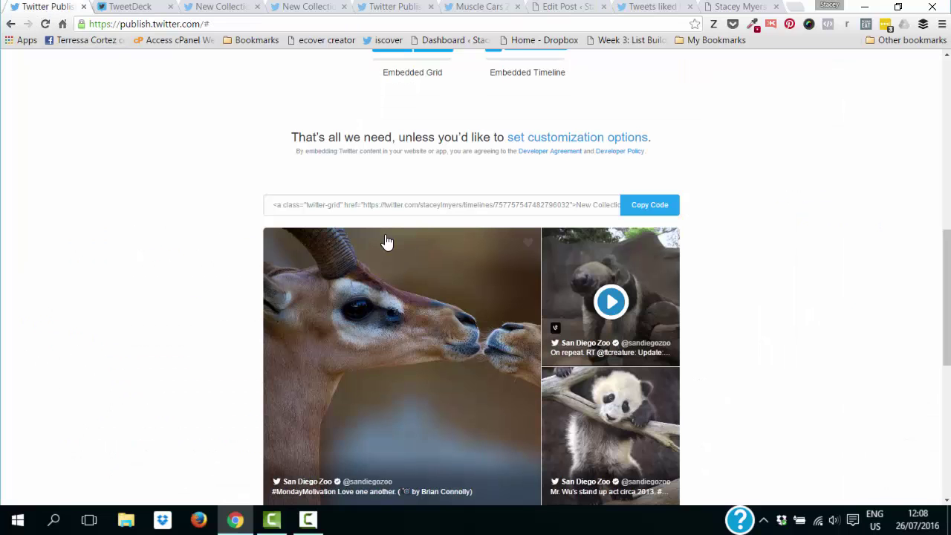
{"action": "left_click", "coordinate": [647, 205]}
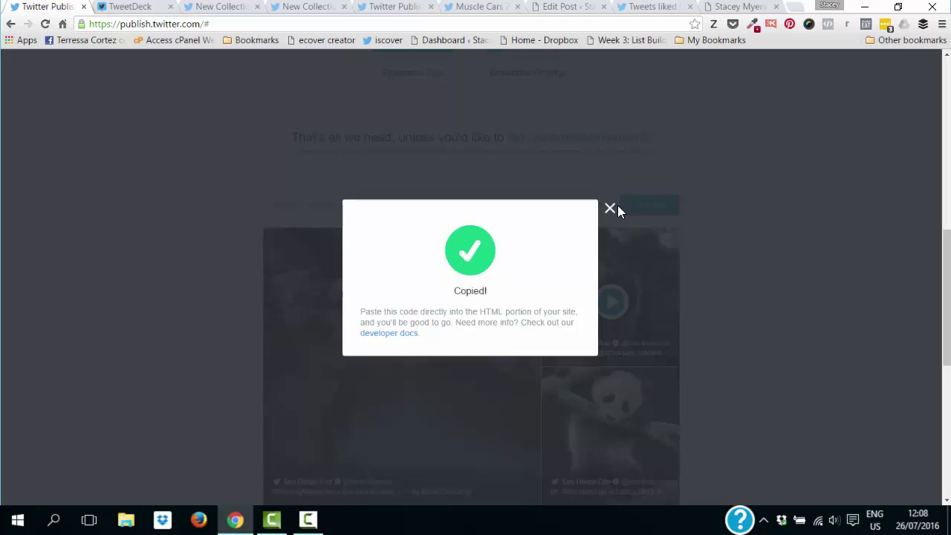
{"action": "left_click", "coordinate": [570, 7]}
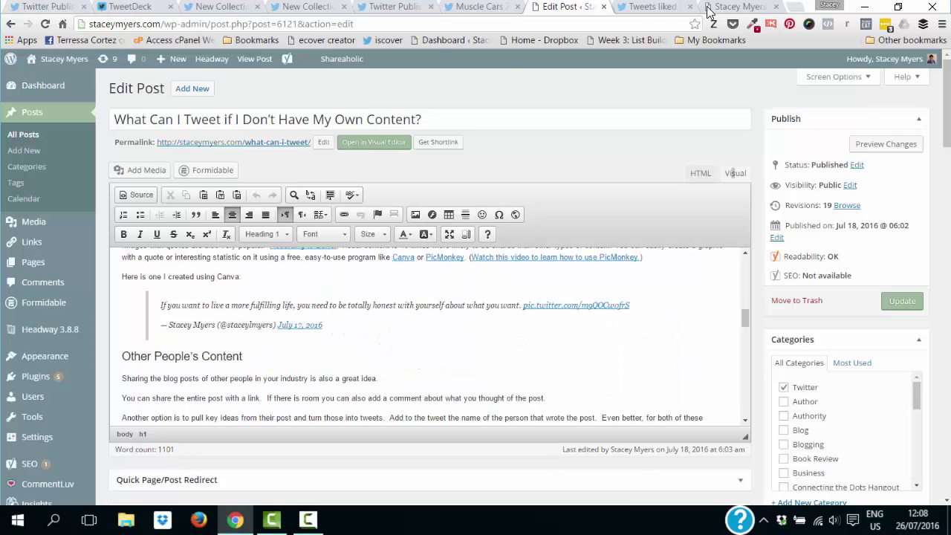
Paste the twitter-grid code after the closing div tags at the end of the post's HTML and update the post
{"action": "left_click", "coordinate": [701, 173]}
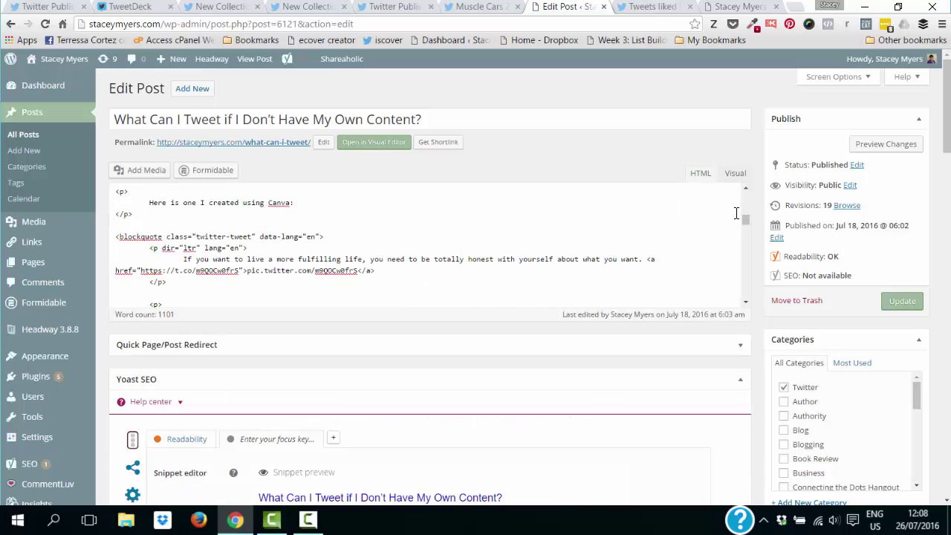
{"action": "left_click_drag", "start_coordinate": [747, 223], "coordinate": [746, 303]}
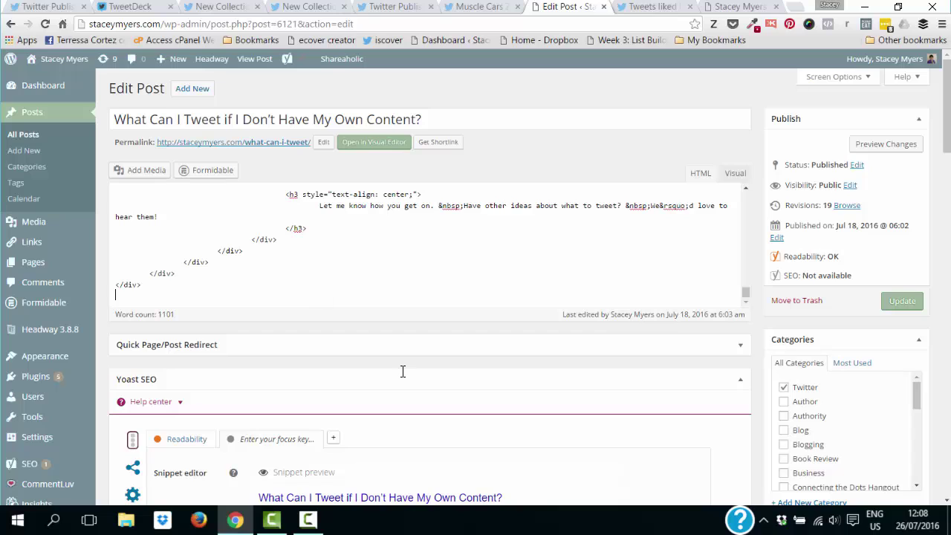
{"action": "left_click", "coordinate": [322, 296]}
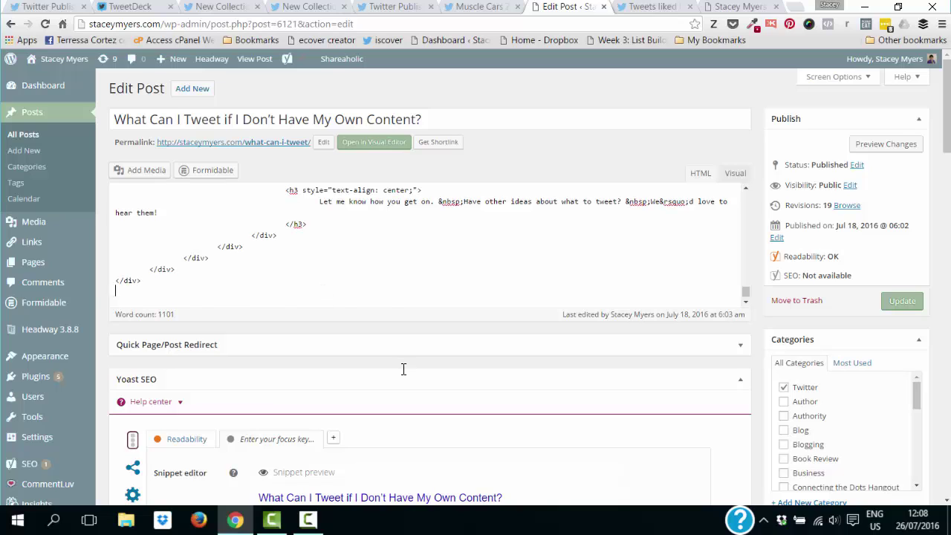
{"action": "key", "text": "ctrl+v"}
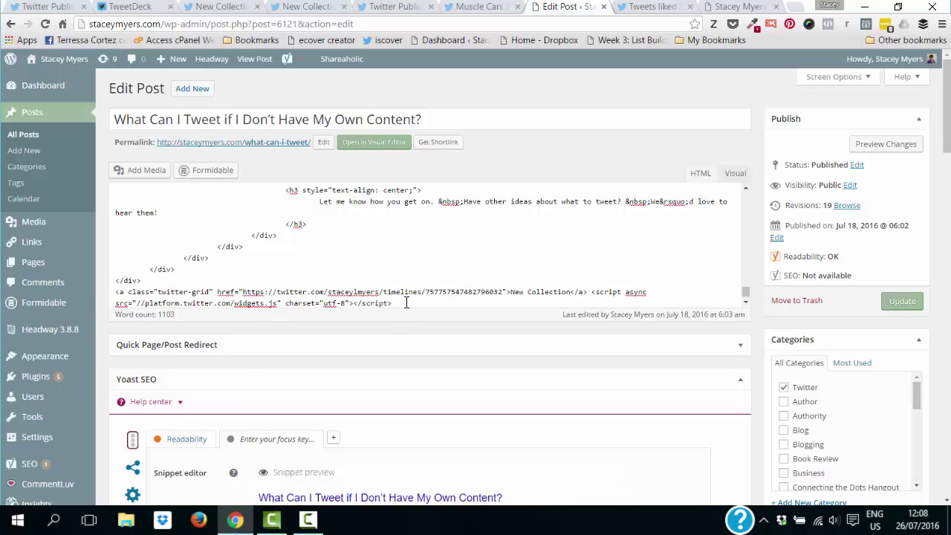
{"action": "left_click", "coordinate": [901, 301]}
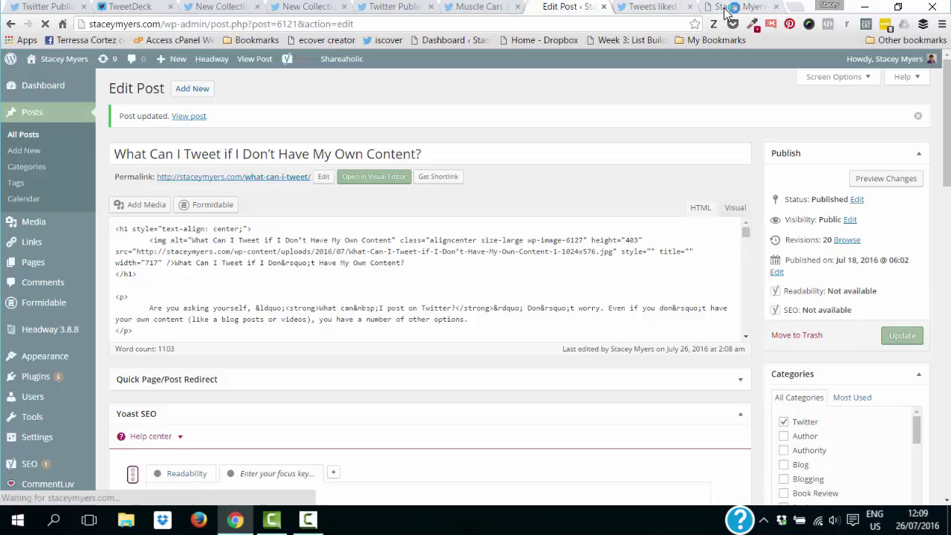
Reload the blog's home page and compare the San Diego Zoo grid at the end of the first post with its TweetDeck collection
{"action": "left_click", "coordinate": [737, 7]}
{"action": "left_click", "coordinate": [45, 24]}
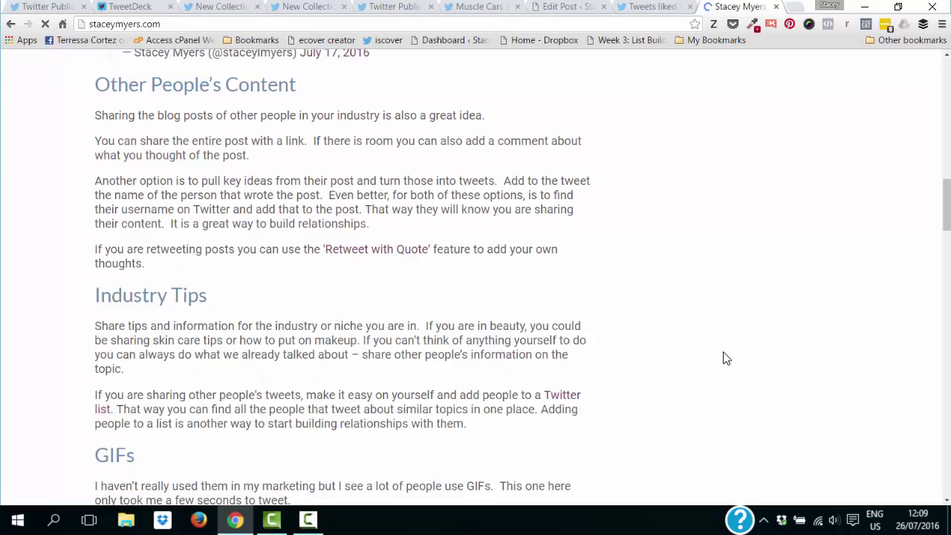
{"action": "scroll", "coordinate": [476, 282], "scroll_direction": "down", "scroll_amount": 15}
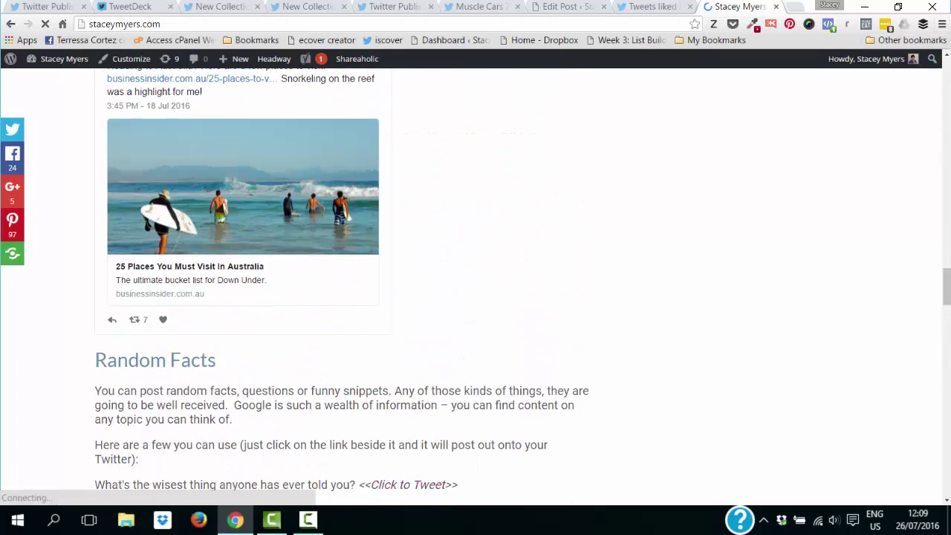
{"action": "left_click_drag", "start_coordinate": [947, 289], "coordinate": [947, 338]}
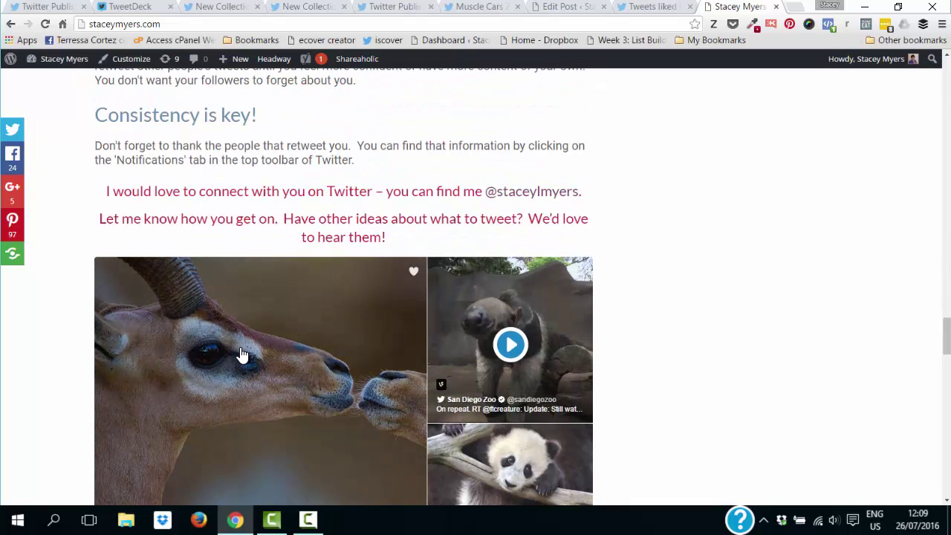
{"action": "left_click_drag", "start_coordinate": [945, 319], "coordinate": [948, 353]}
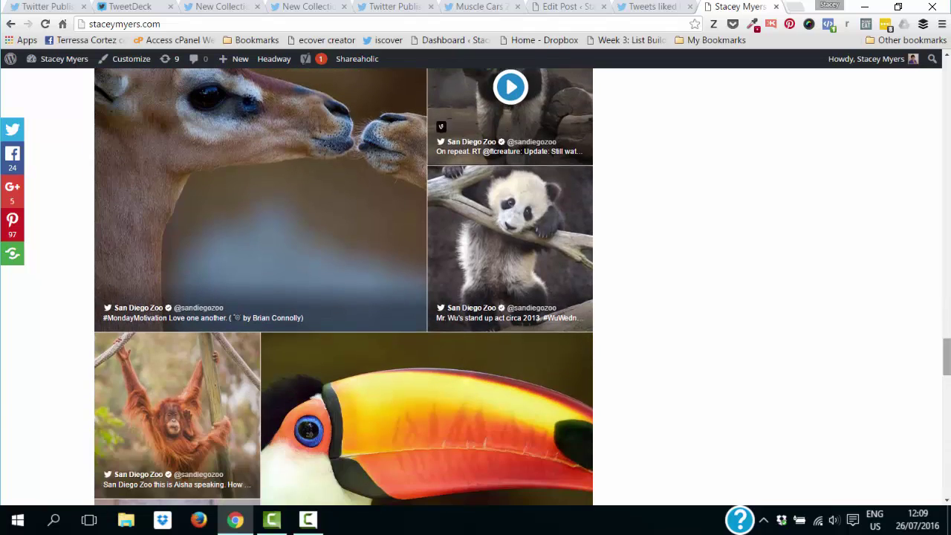
{"action": "left_click", "coordinate": [136, 7]}
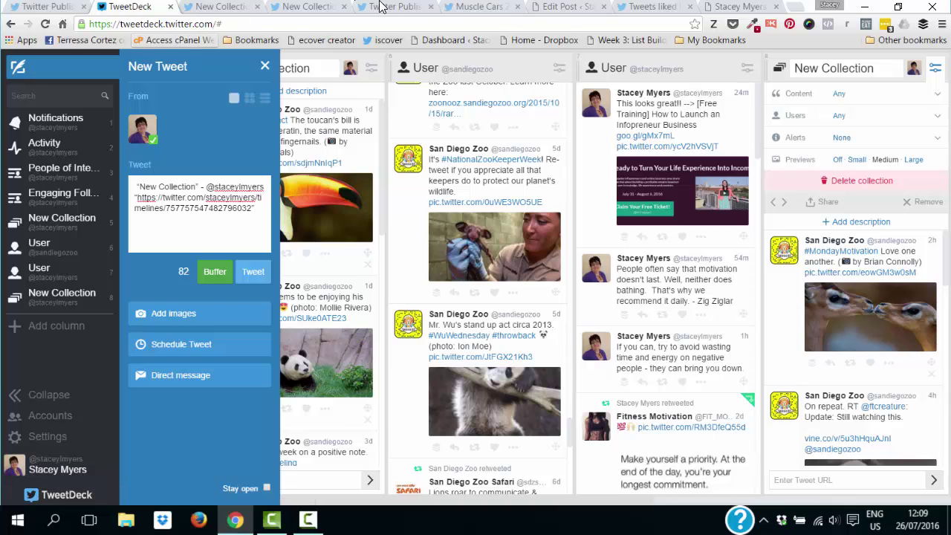
{"action": "left_click", "coordinate": [738, 11]}
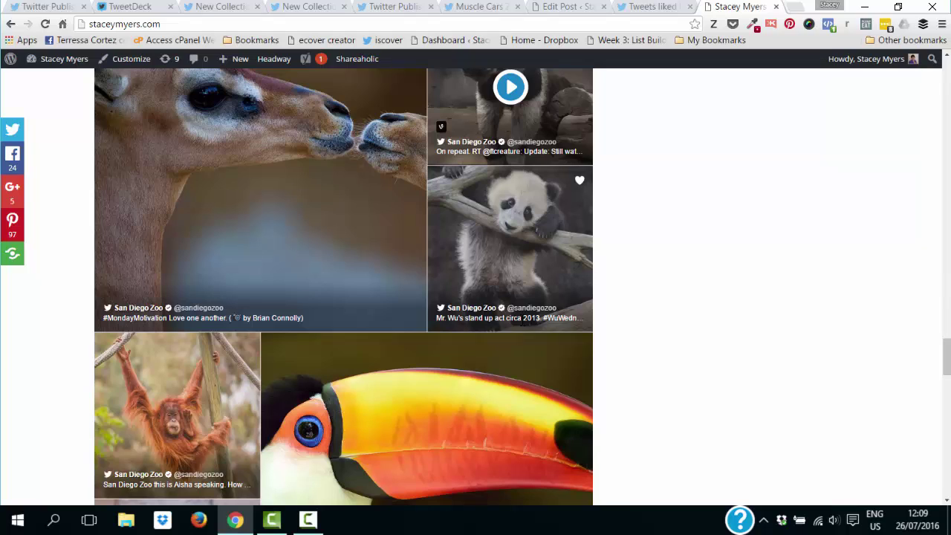
{"action": "left_click_drag", "start_coordinate": [946, 352], "coordinate": [948, 172]}
Delete the twitter-grid code from the end of the post's HTML and update the post
{"action": "left_click", "coordinate": [557, 7]}
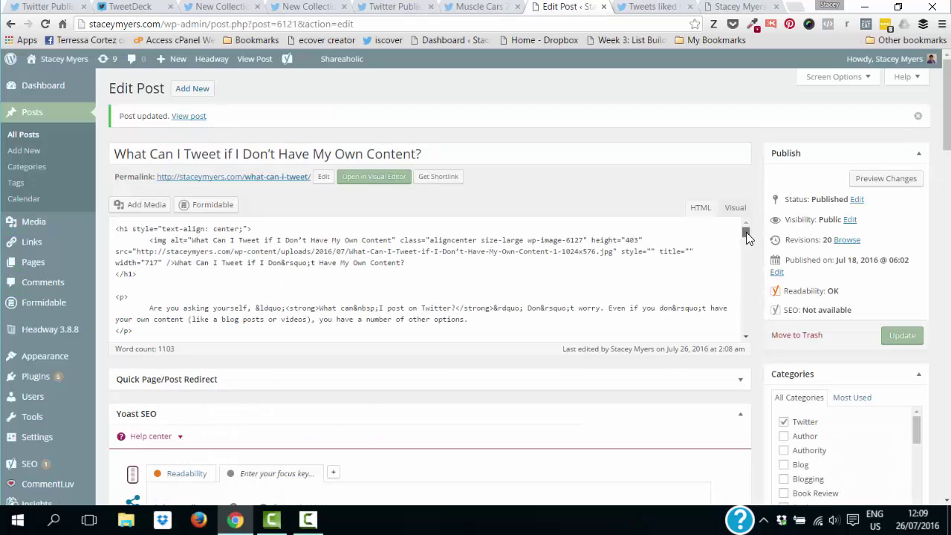
{"action": "left_click_drag", "start_coordinate": [746, 236], "coordinate": [746, 330]}
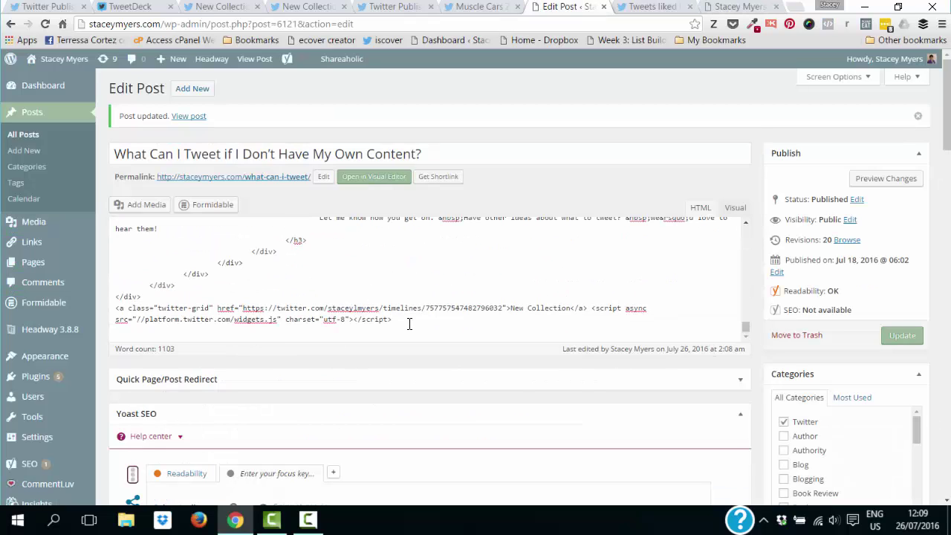
{"action": "left_click_drag", "start_coordinate": [409, 324], "coordinate": [116, 307]}
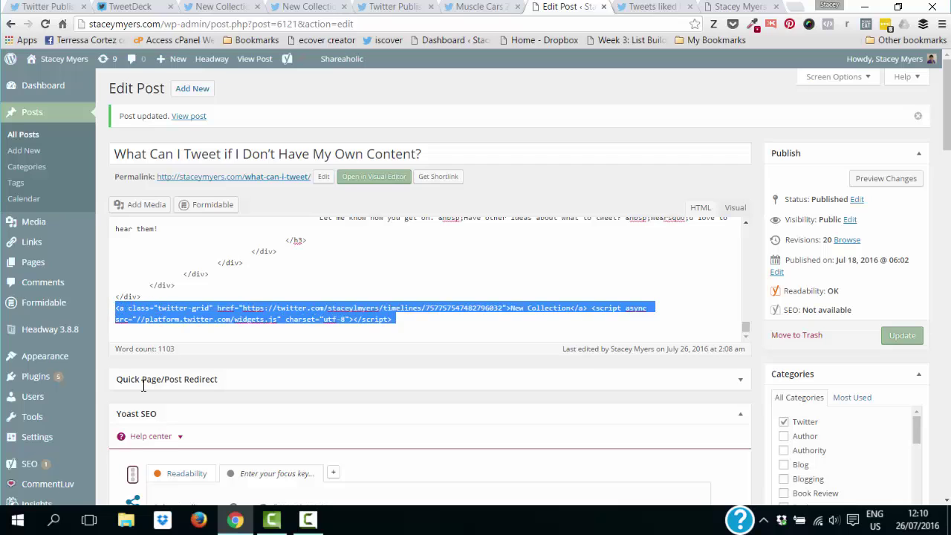
{"action": "key", "text": "BackSpace"}
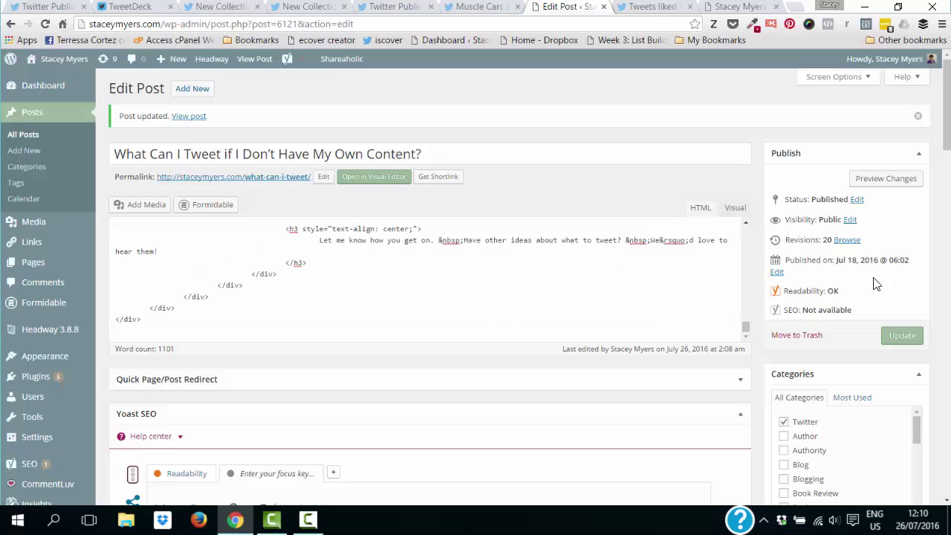
{"action": "left_click", "coordinate": [901, 338]}
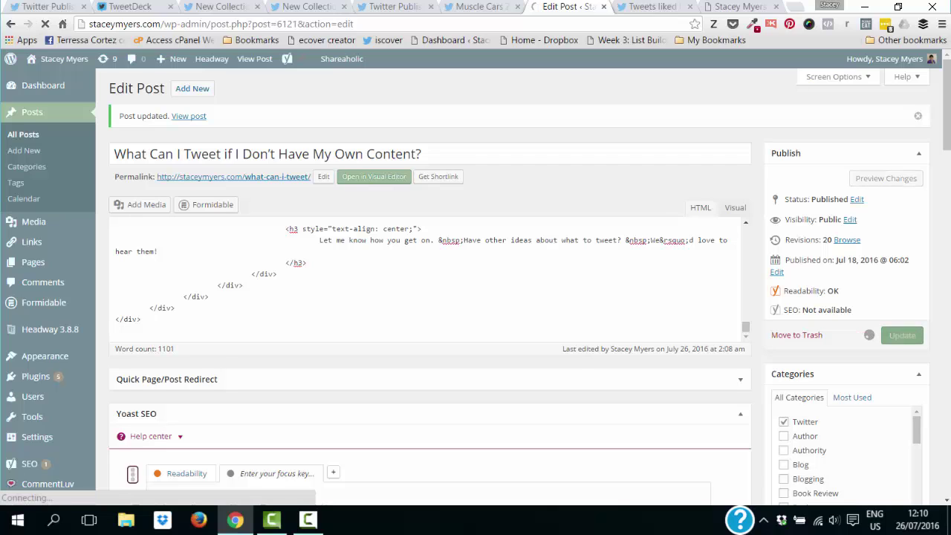
Return to Twitter Publish, dismiss the copy confirmation and clear the collection URL from the embed field to show the example entries
{"action": "left_click", "coordinate": [33, 7]}
{"action": "left_click", "coordinate": [611, 208]}
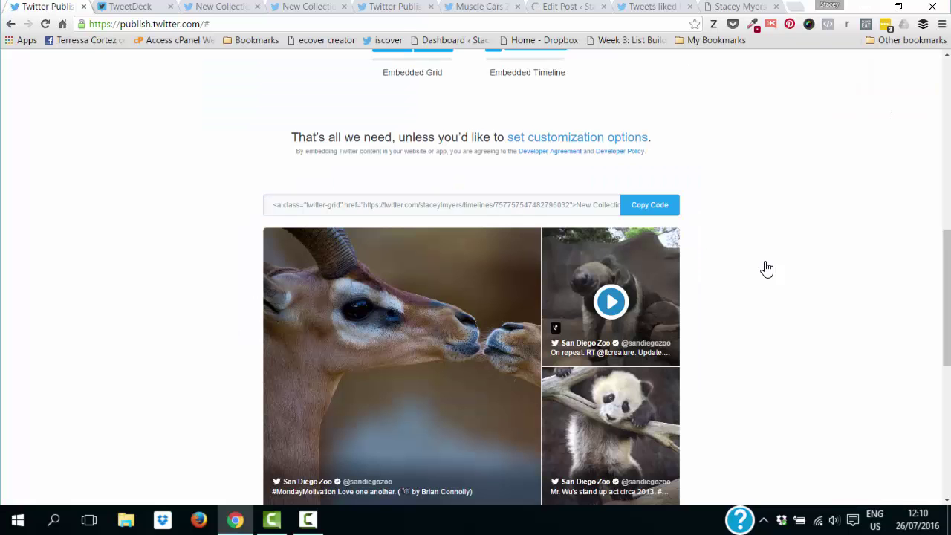
{"action": "left_click_drag", "start_coordinate": [946, 247], "coordinate": [947, 77]}
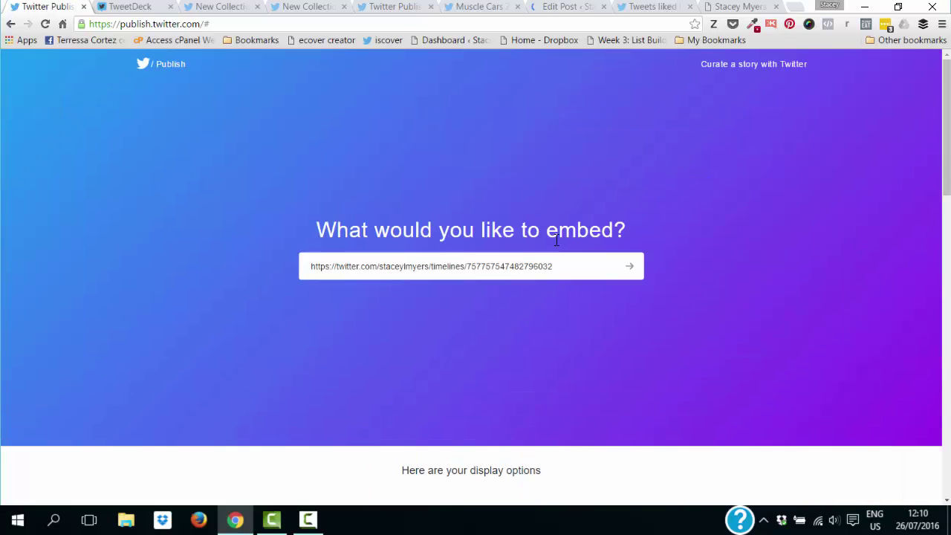
{"action": "left_click_drag", "start_coordinate": [581, 270], "coordinate": [261, 273]}
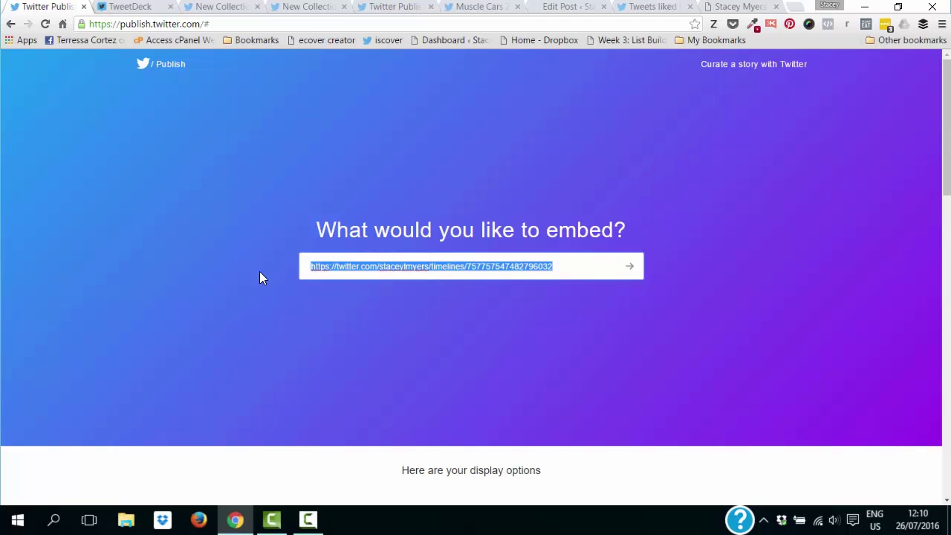
{"action": "key", "text": "BackSpace"}
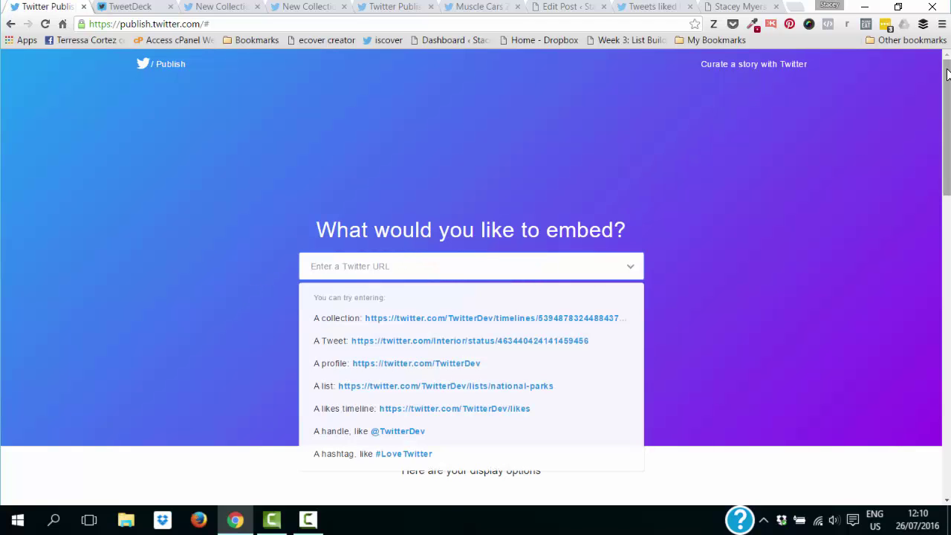
{"action": "scroll", "coordinate": [475, 267], "scroll_direction": "down", "scroll_amount": 1}
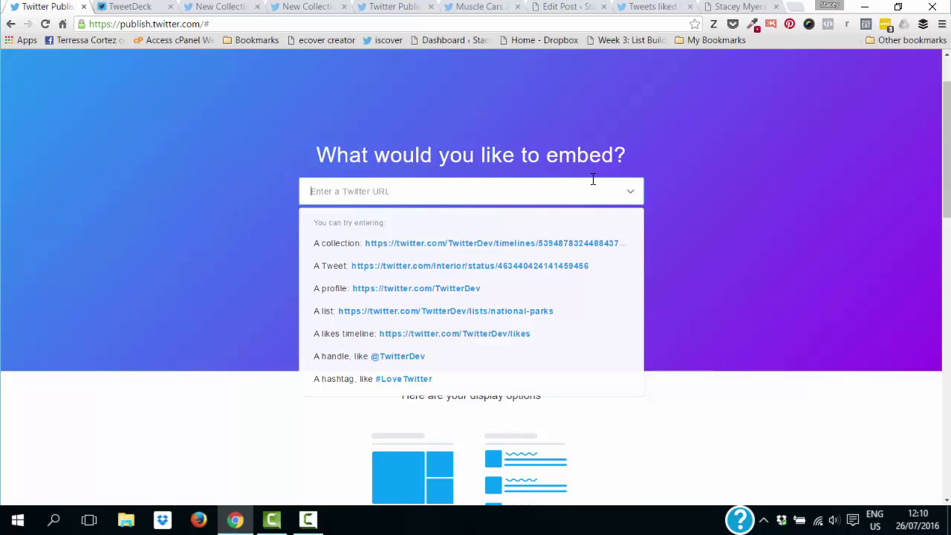
{"action": "left_click_drag", "start_coordinate": [947, 98], "coordinate": [936, 74]}
Switch to TweetDeck and close the New Tweet draft
{"action": "left_click", "coordinate": [137, 7]}
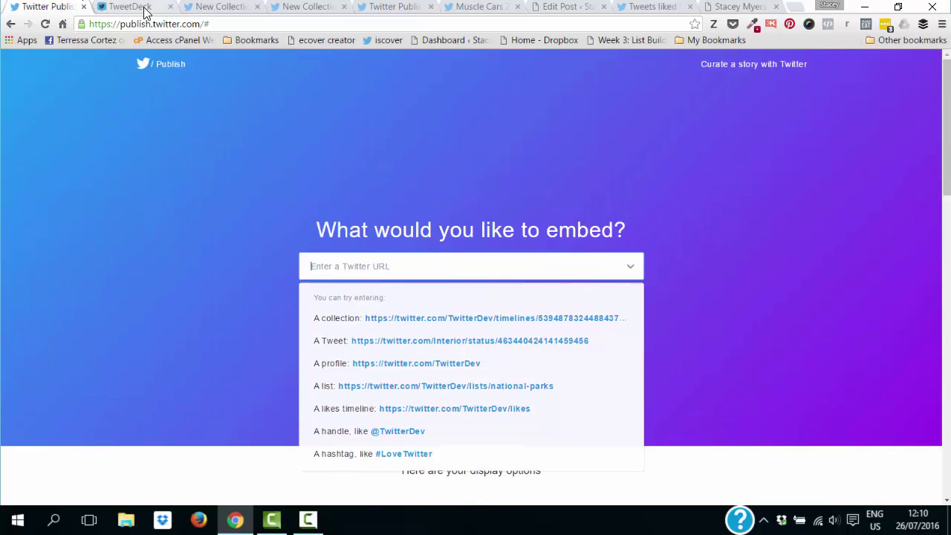
{"action": "left_click", "coordinate": [262, 65]}
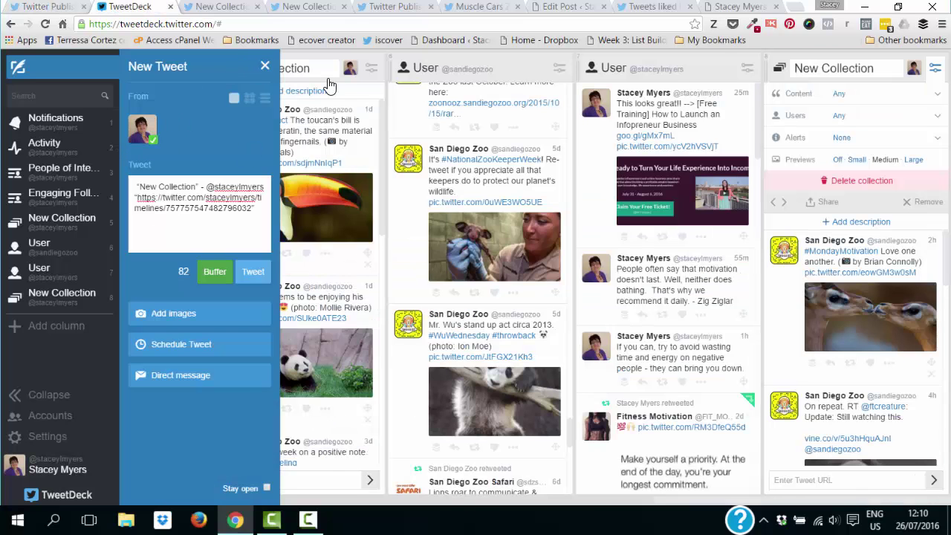